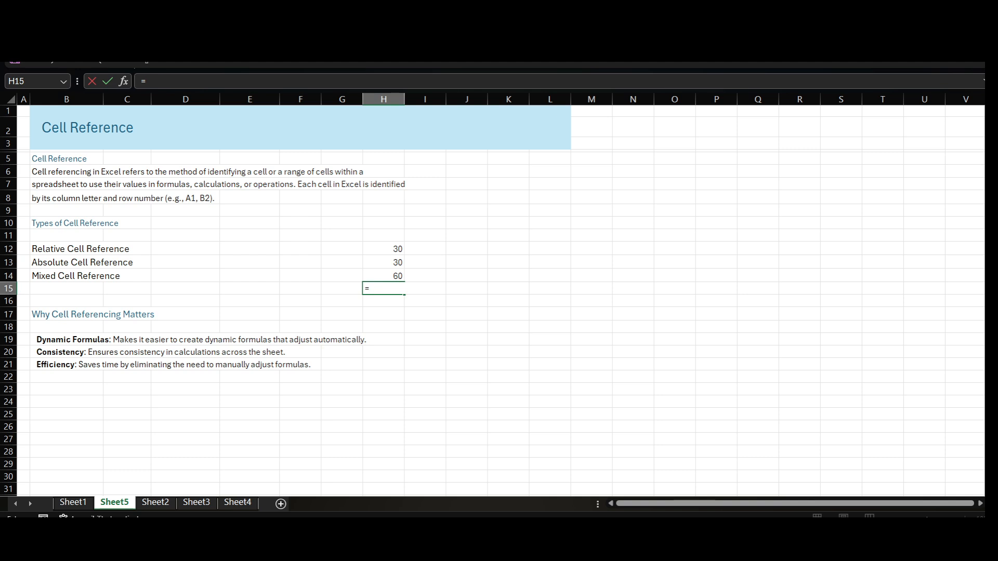
# - Complete the formula in H15 as =30+30+60 with hard-coded numbers
pyautogui.write('30+30+60')
pyautogui.press('Return')
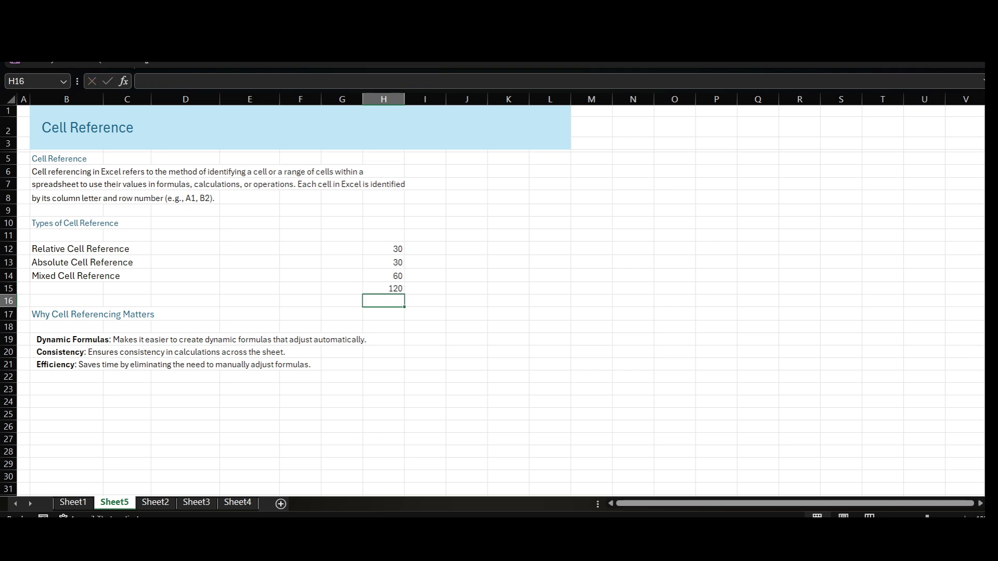
pyautogui.press('Up')
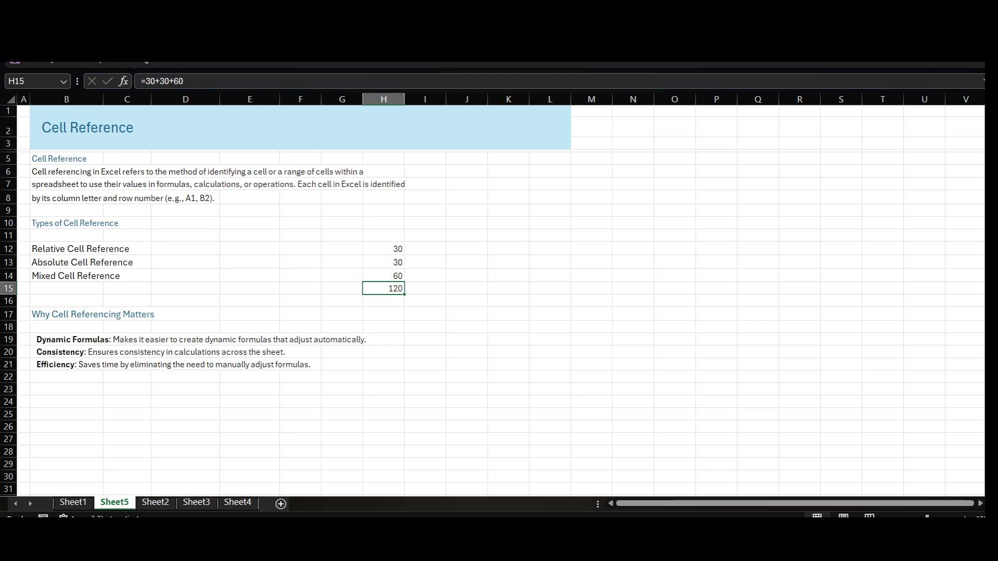
# - Change the Absolute Cell Reference row's number in H13 to 20
pyautogui.click(383, 262)
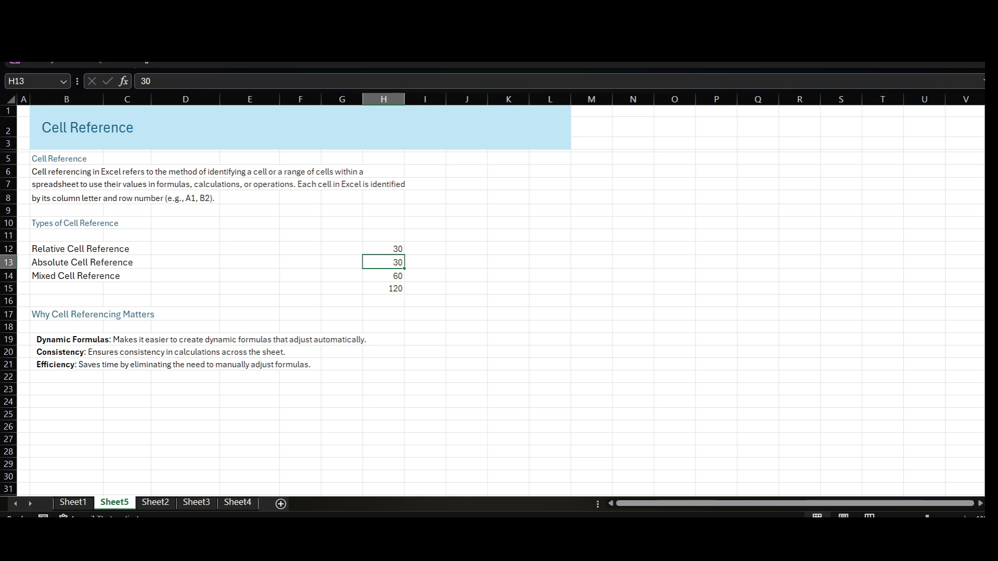
pyautogui.write('20')
pyautogui.press('Return')
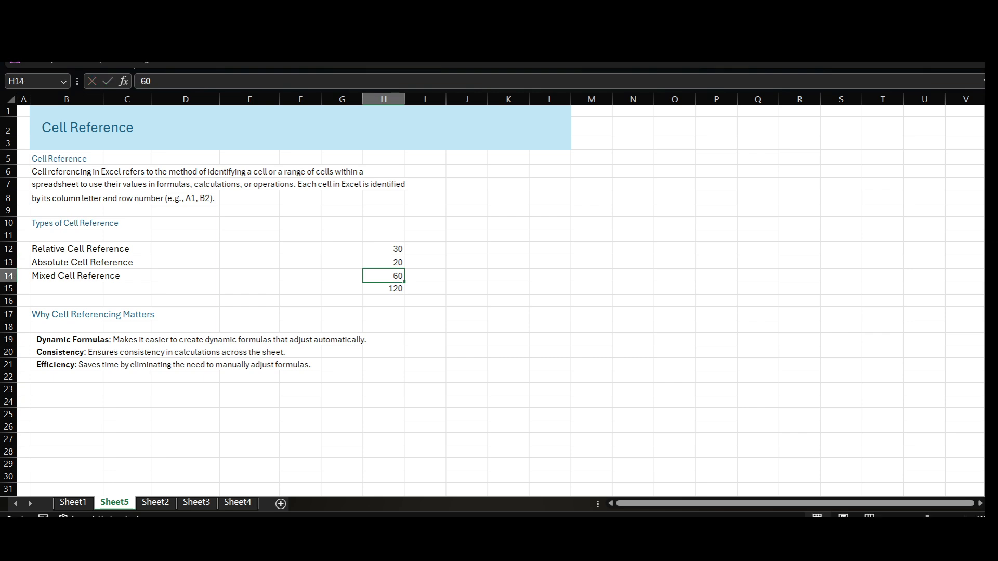
# - Edit the hard-coded formula in H15 to read =30+20+60
pyautogui.click(383, 288)
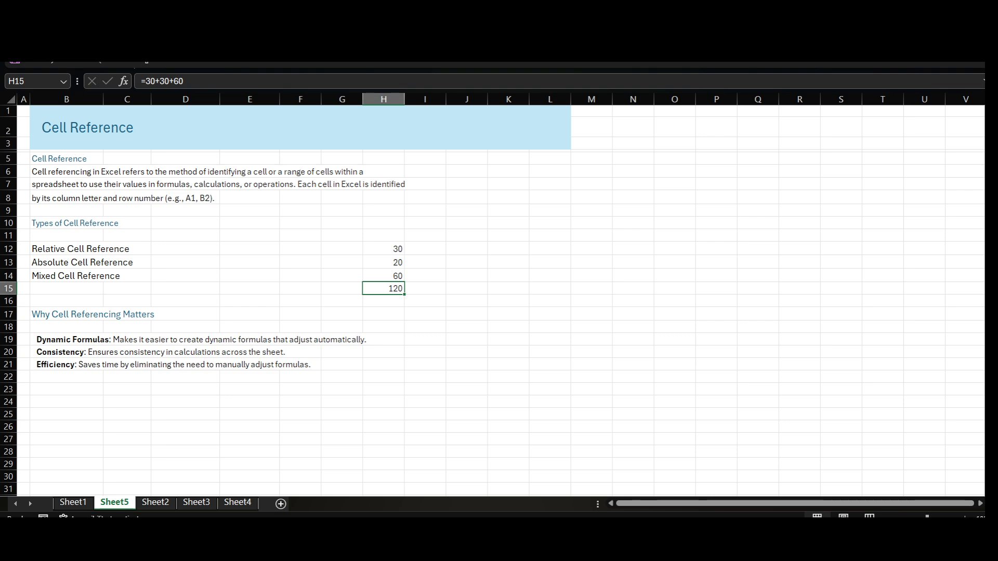
pyautogui.click(165, 81)
pyautogui.press('BackSpace')
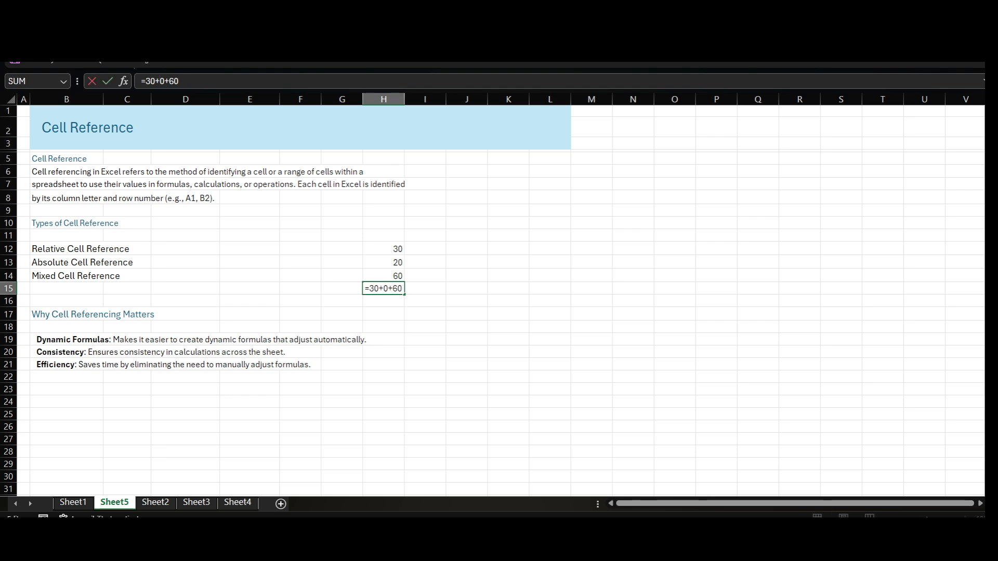
pyautogui.write('2')
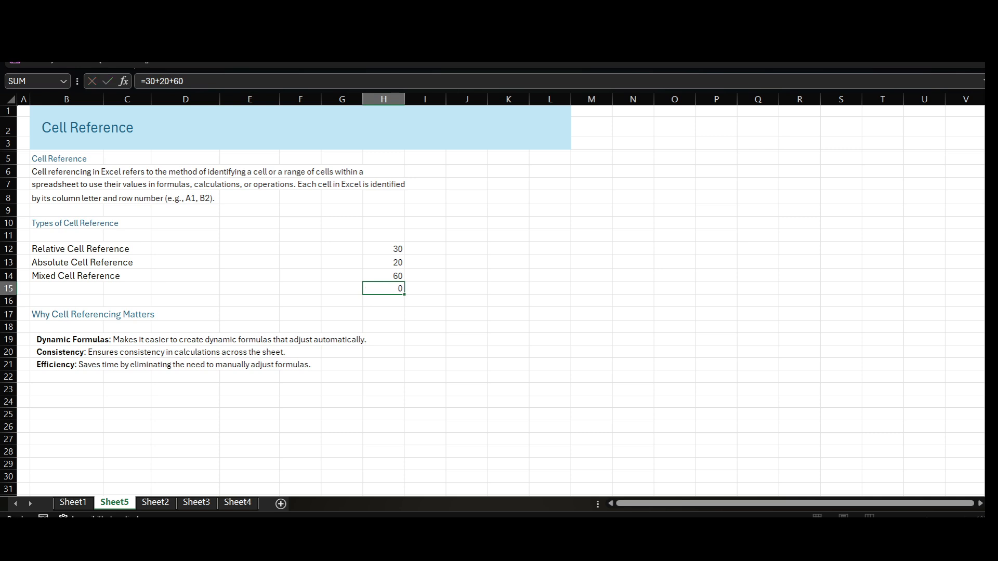
pyautogui.press('Return')
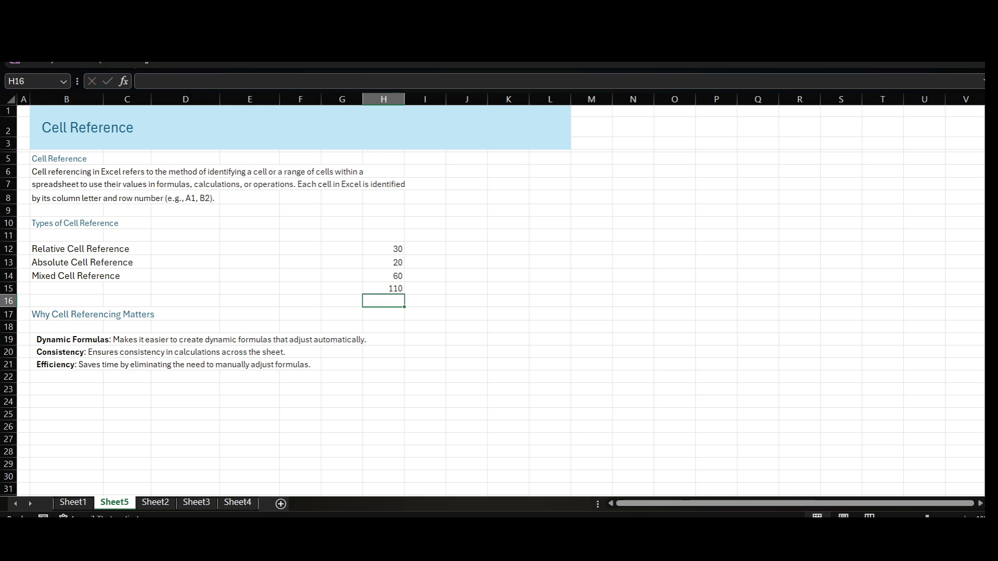
# - Replace the formula in H15 with one that adds the cells by reference, =H12+H13+H14
pyautogui.click(384, 288)
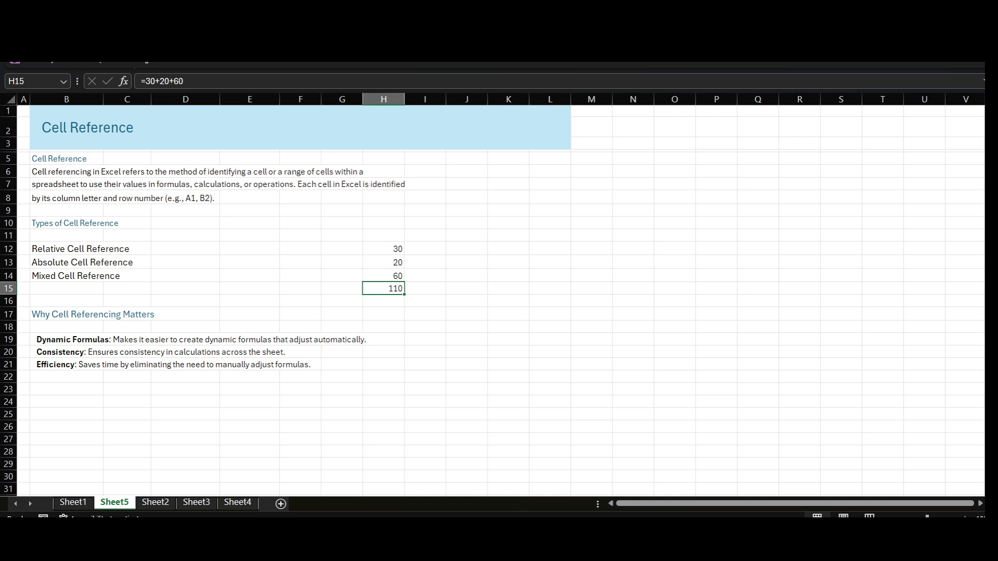
pyautogui.write('=')
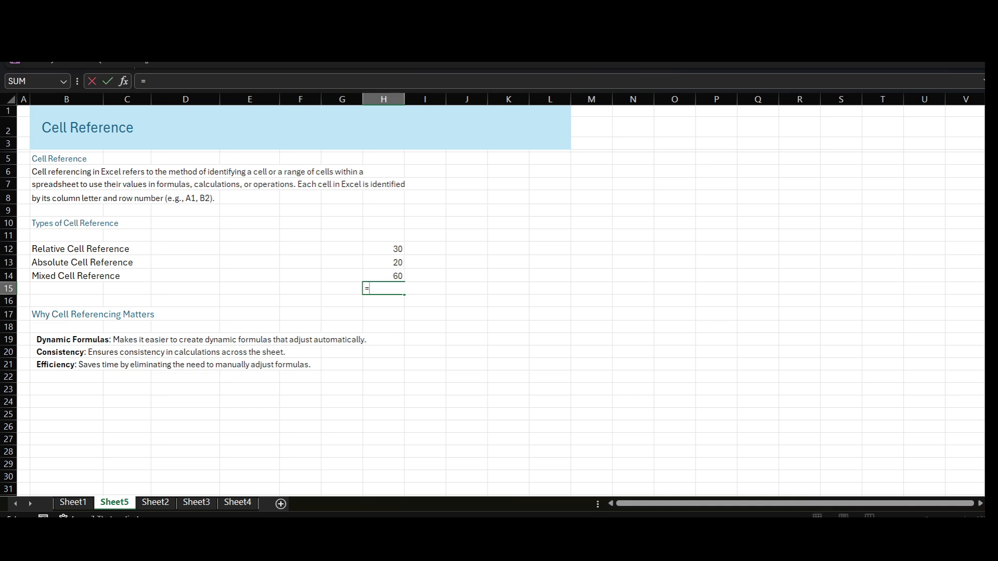
pyautogui.press('Up')
pyautogui.press('Up')
pyautogui.press('Up')
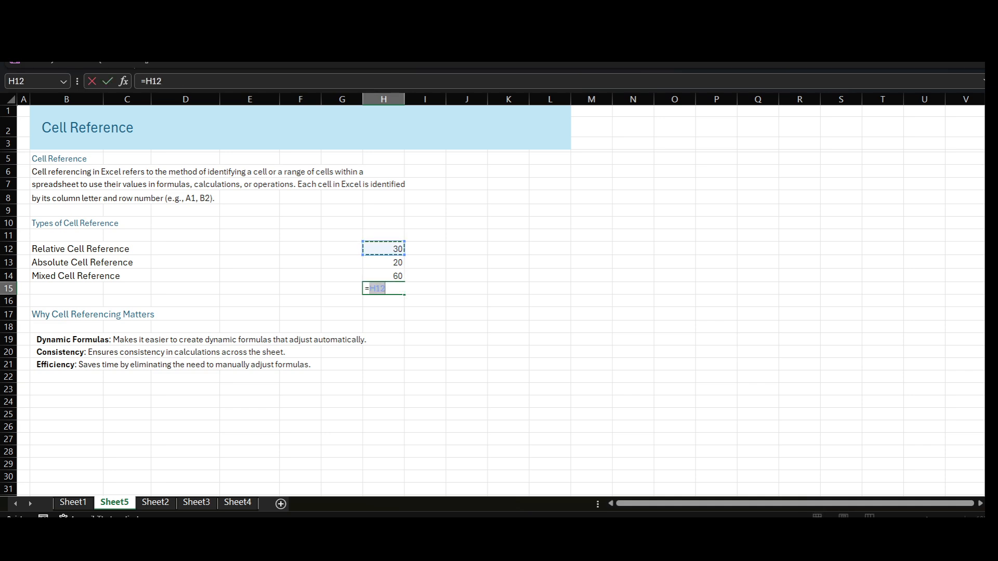
pyautogui.write('+')
pyautogui.press('Up')
pyautogui.press('Up')
pyautogui.write('+')
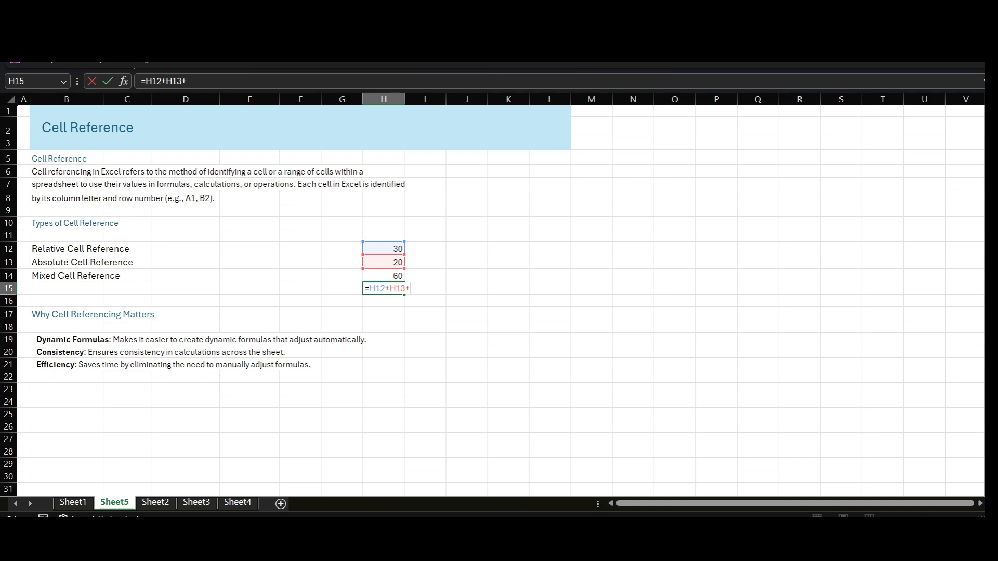
pyautogui.press('Up')
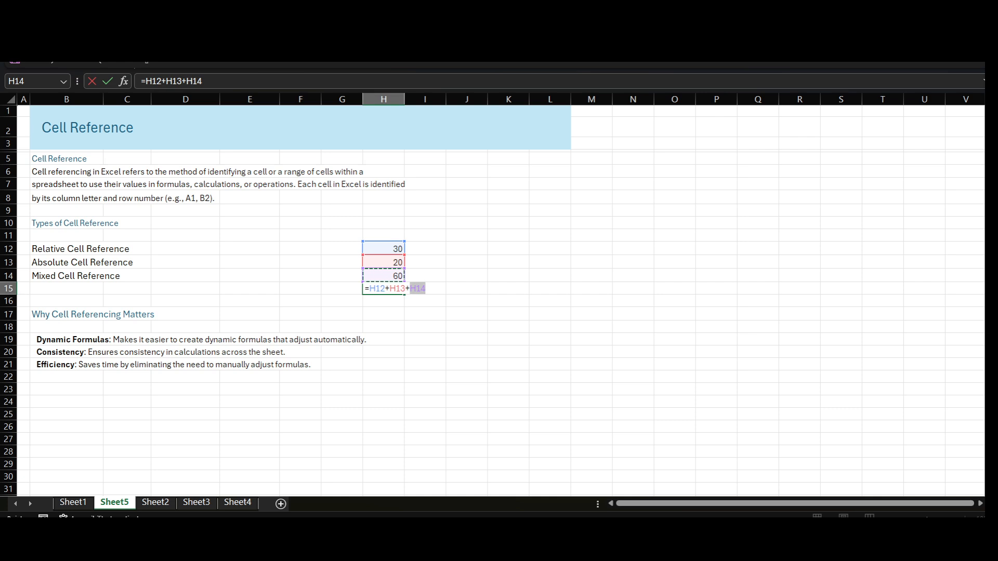
pyautogui.press('Return')
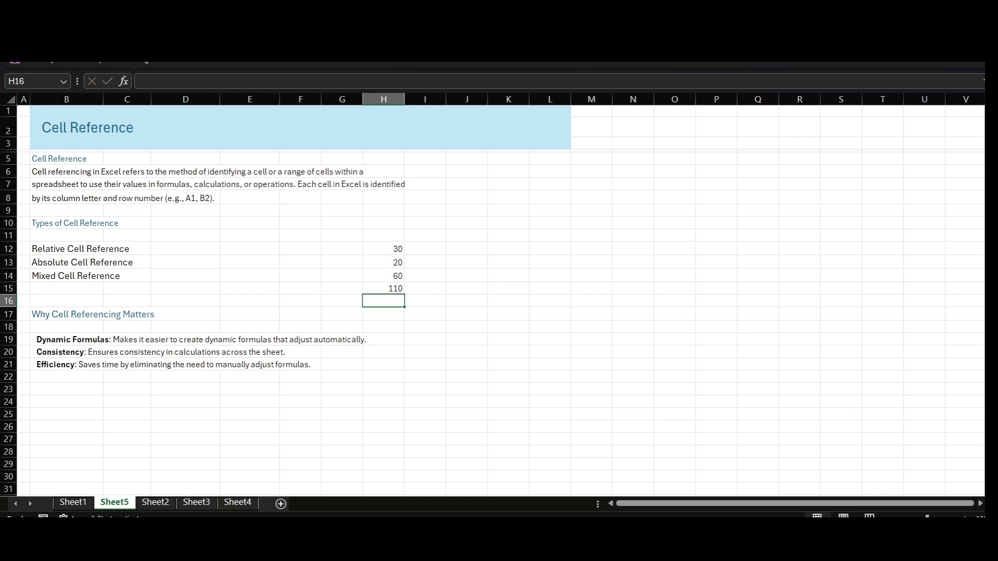
# - Change H13 to 40 and select the total in H15 to check its formula
pyautogui.press('Up')
pyautogui.press('Up')
pyautogui.press('Up')
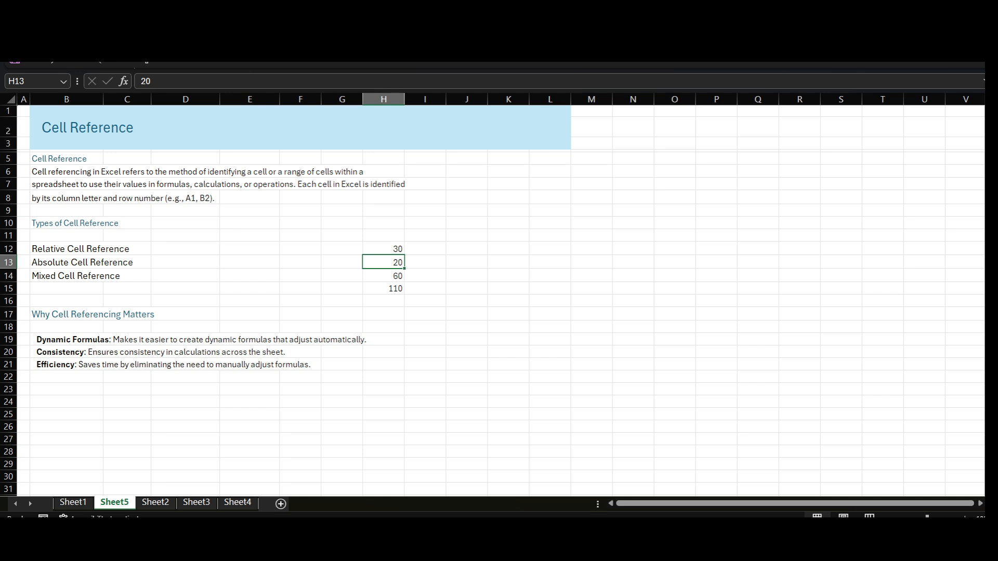
pyautogui.write('40')
pyautogui.press('Return')
pyautogui.press('Down')
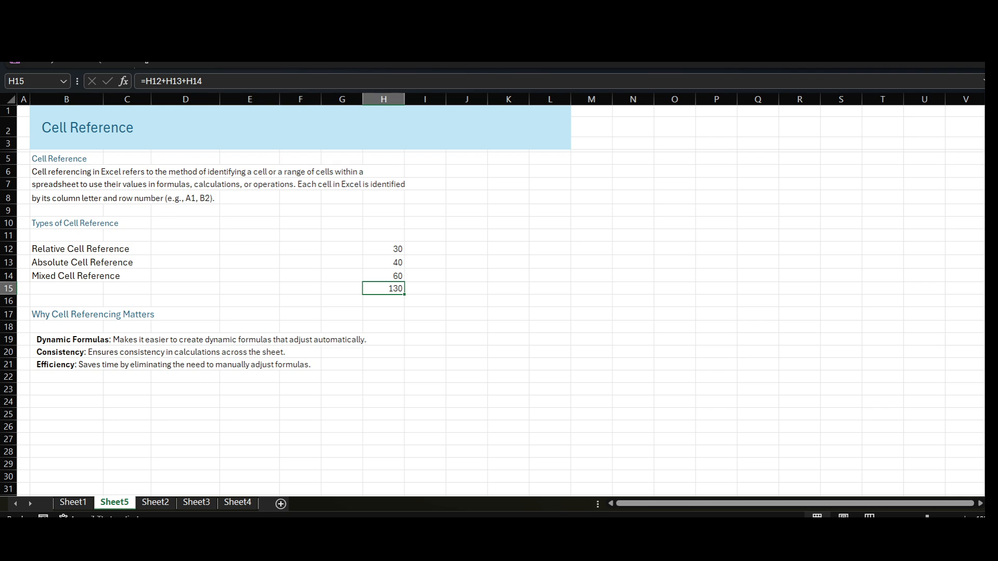
# - Enter C6 in D12 as the example beside Relative Cell Reference
pyautogui.click(104, 249)
pyautogui.press('Right')
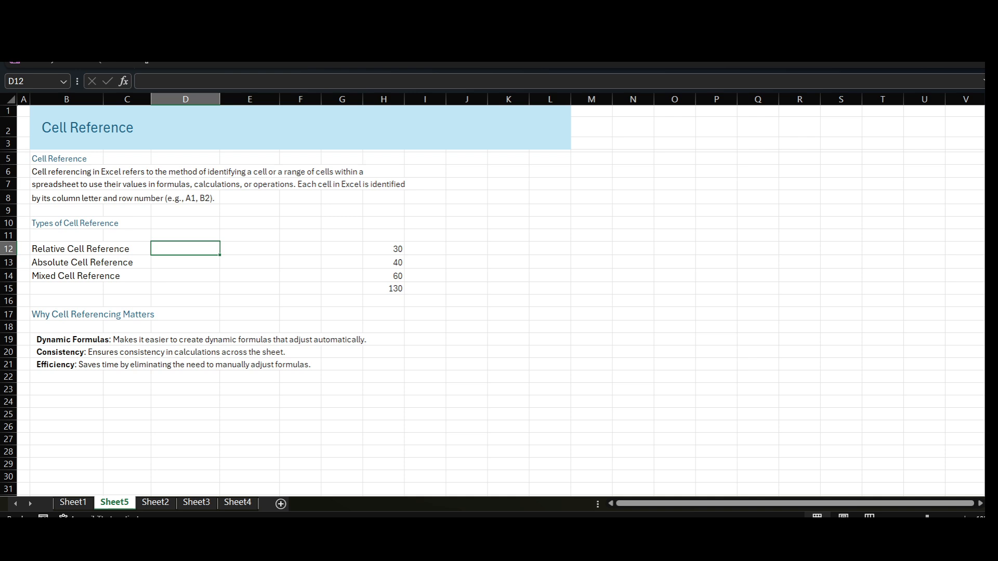
pyautogui.write('C6')
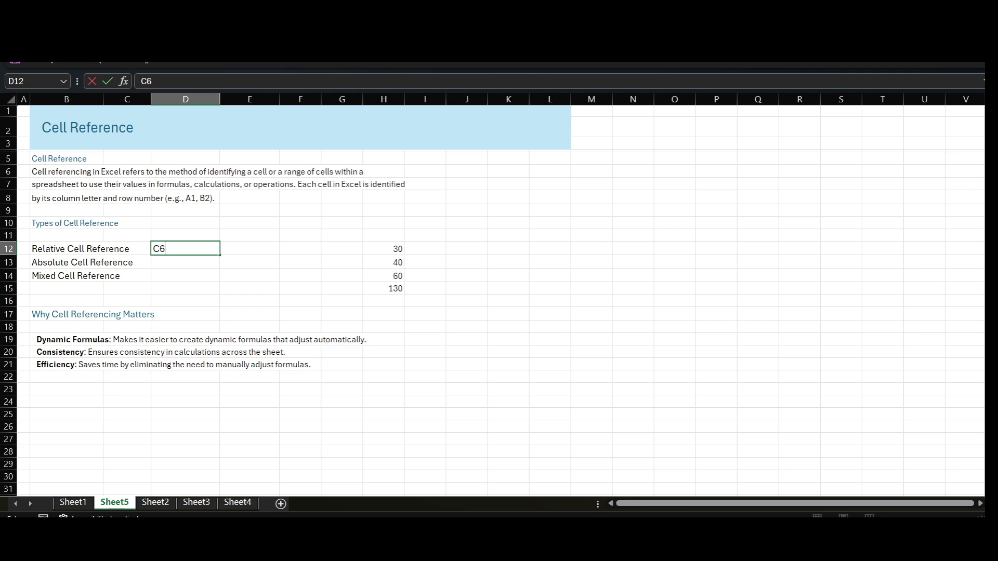
pyautogui.press('Return')
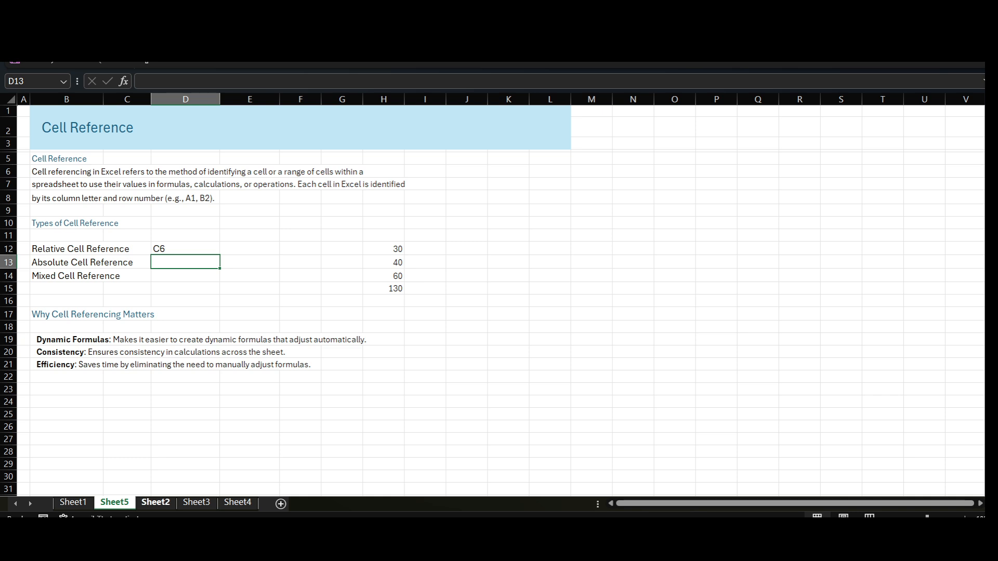
# - Clear the Total Sales formulas in column E of Sheet2, from E6 down past the last product row
pyautogui.click(155, 502)
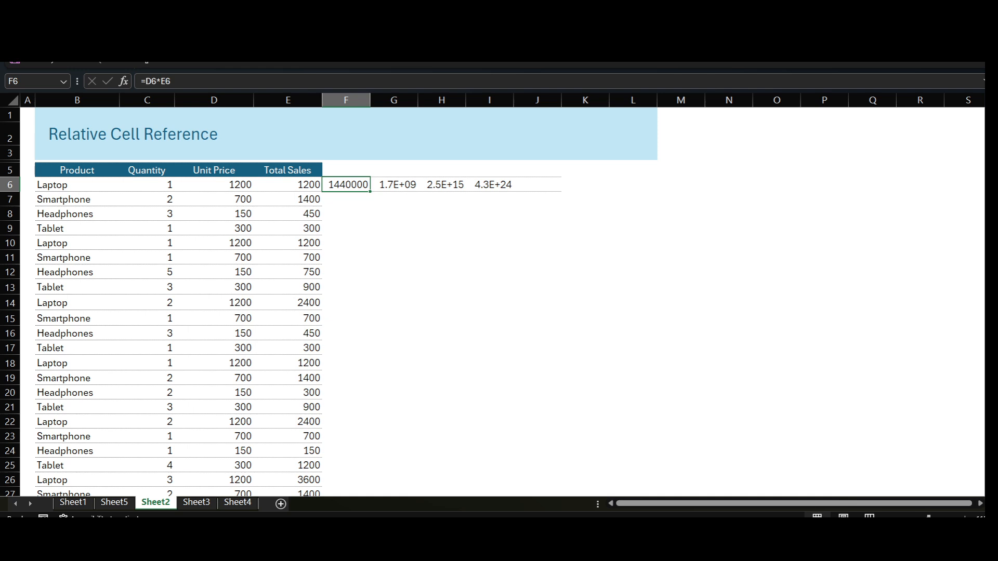
pyautogui.click(114, 502)
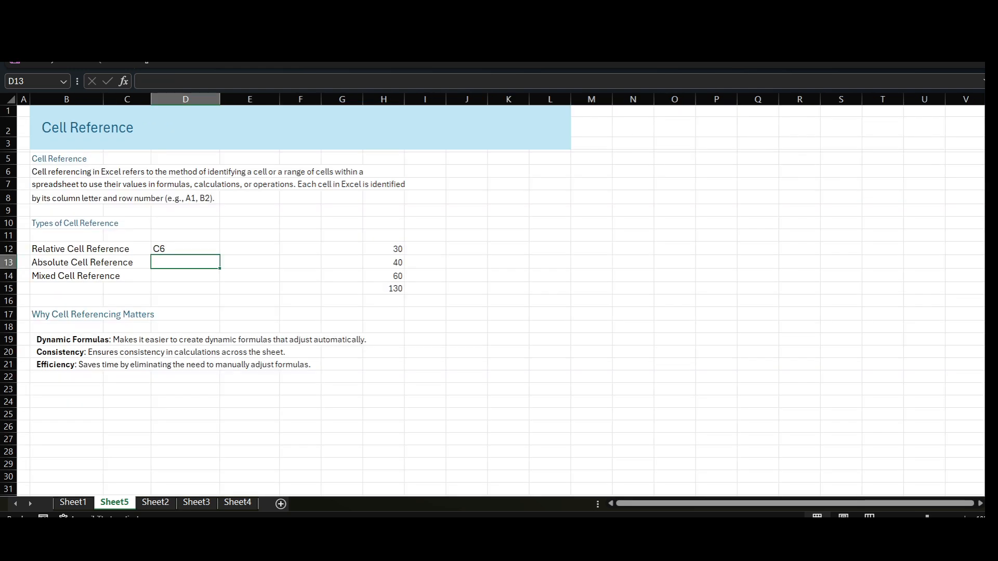
pyautogui.click(155, 502)
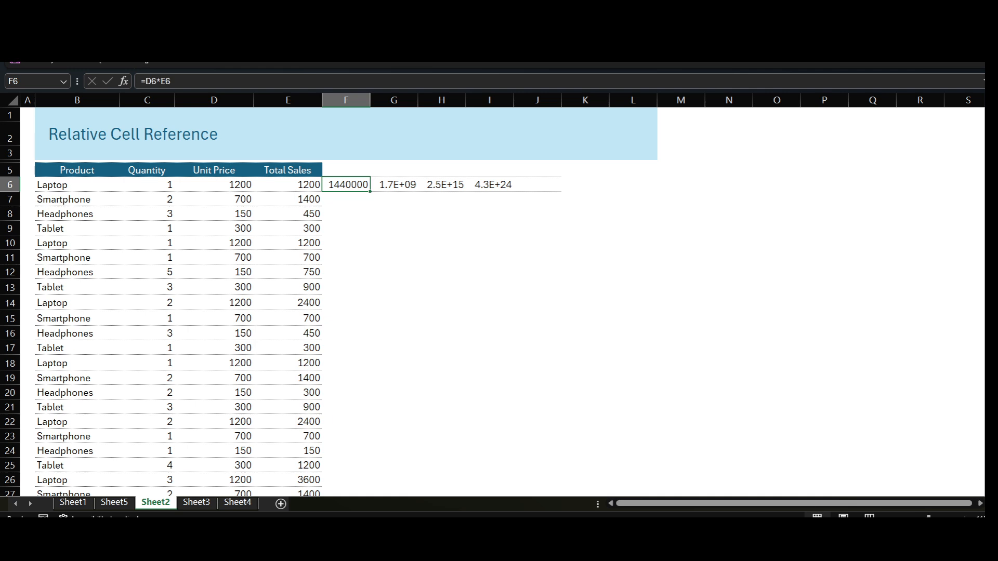
pyautogui.click(288, 185)
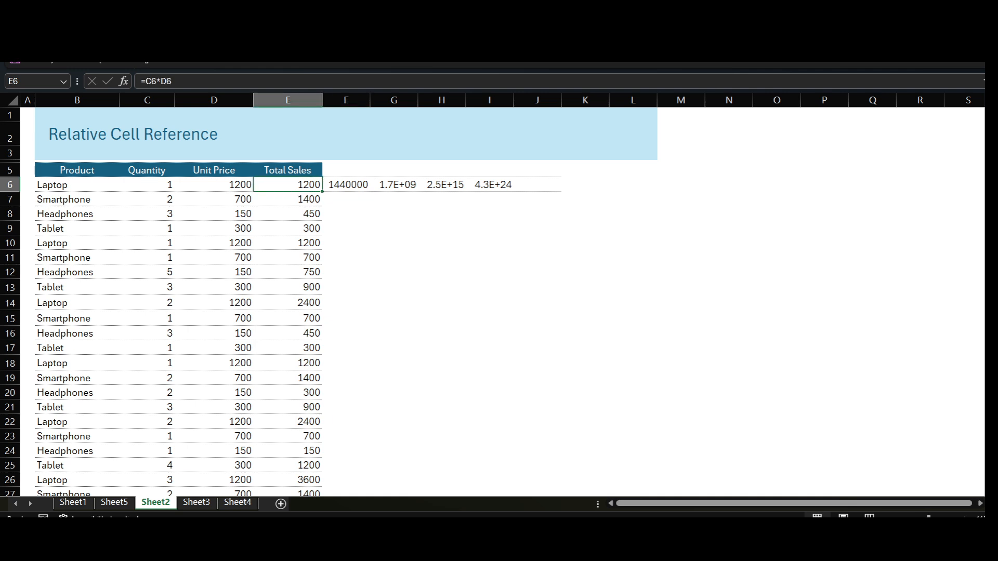
pyautogui.moveTo(288, 185); pyautogui.dragTo(288, 474)
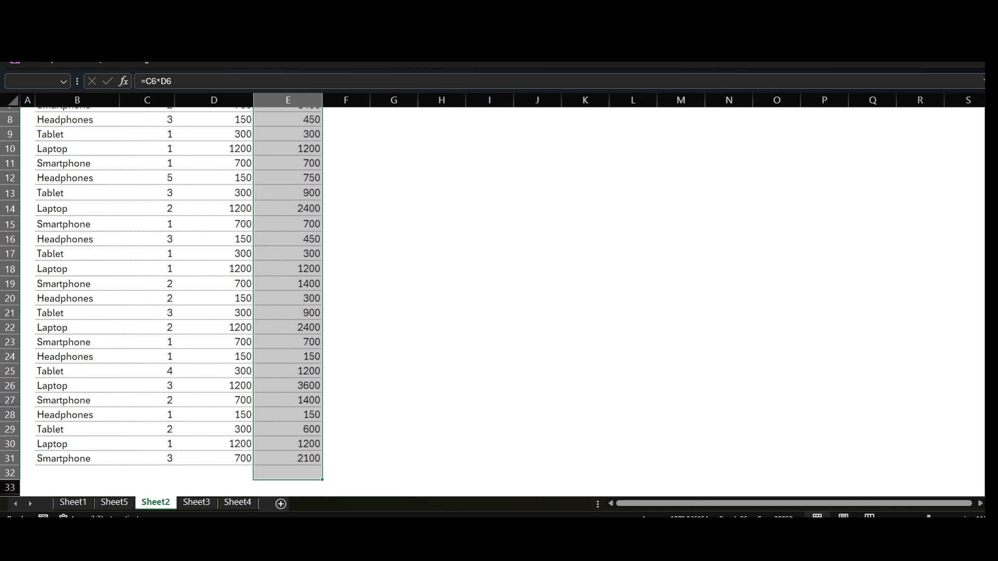
pyautogui.press('Delete')
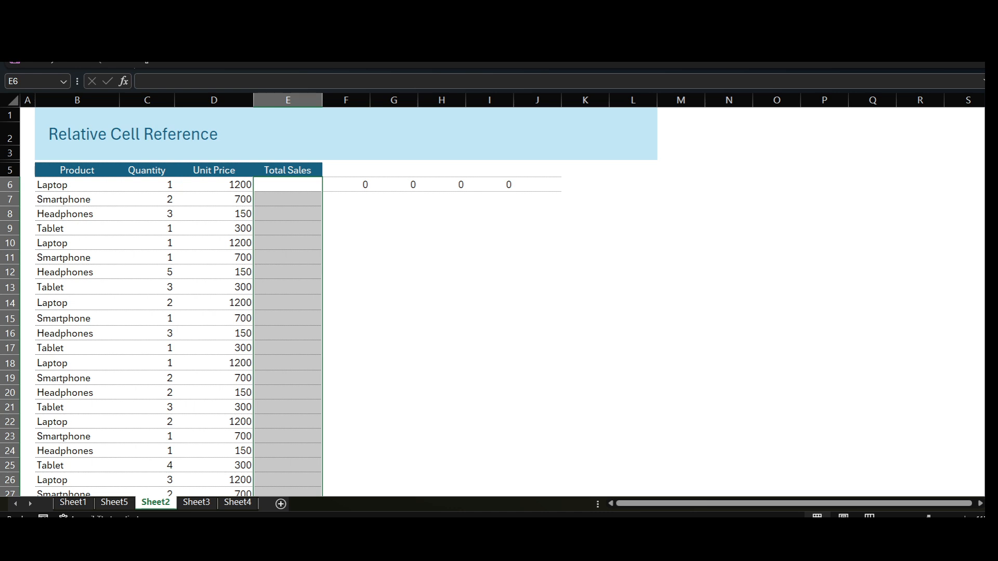
# - Enter the formula =C6*D6 in E6 to multiply the first Laptop row's quantity by its unit price
pyautogui.click(77, 170)
pyautogui.click(146, 170)
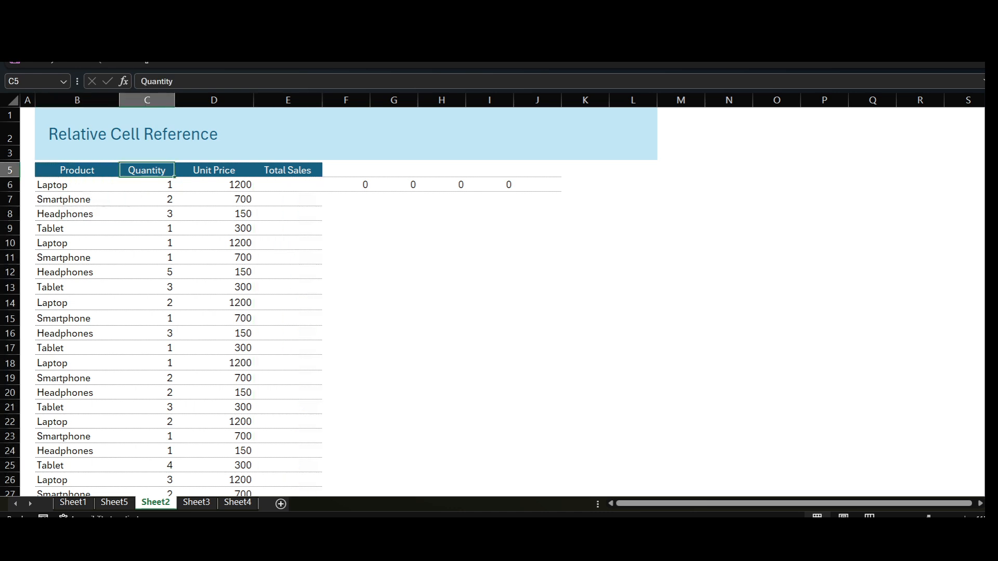
pyautogui.click(288, 185)
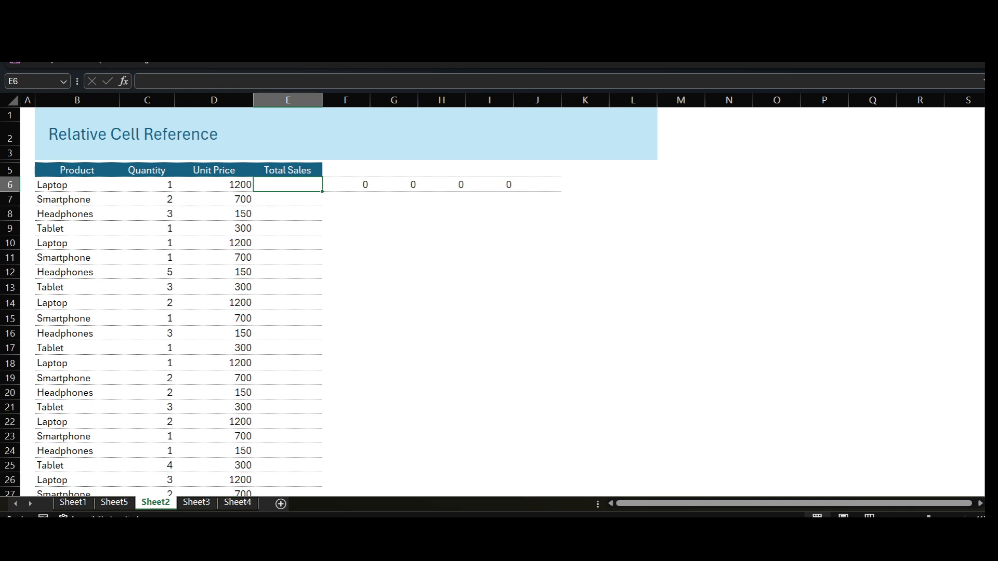
pyautogui.write('=')
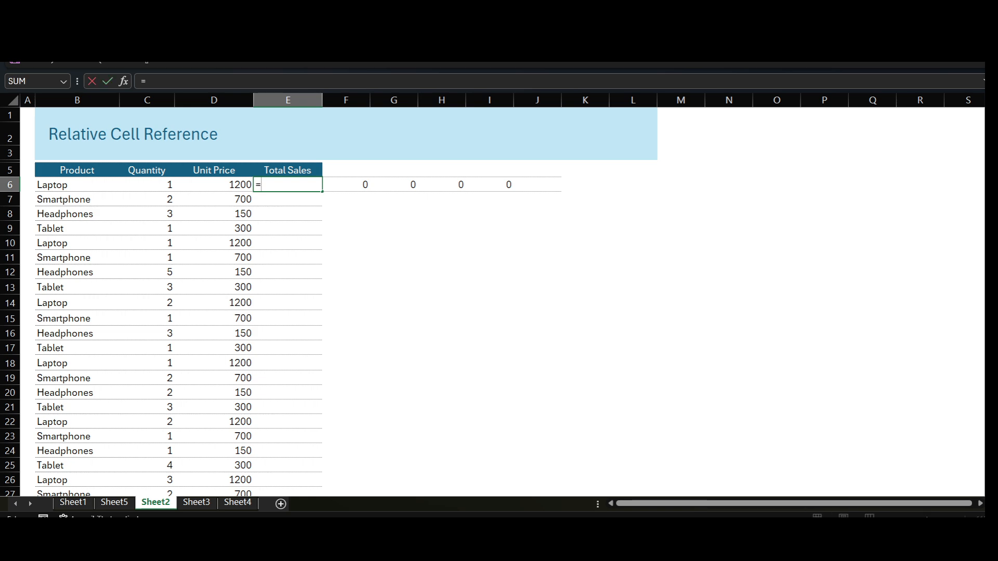
pyautogui.click(147, 185)
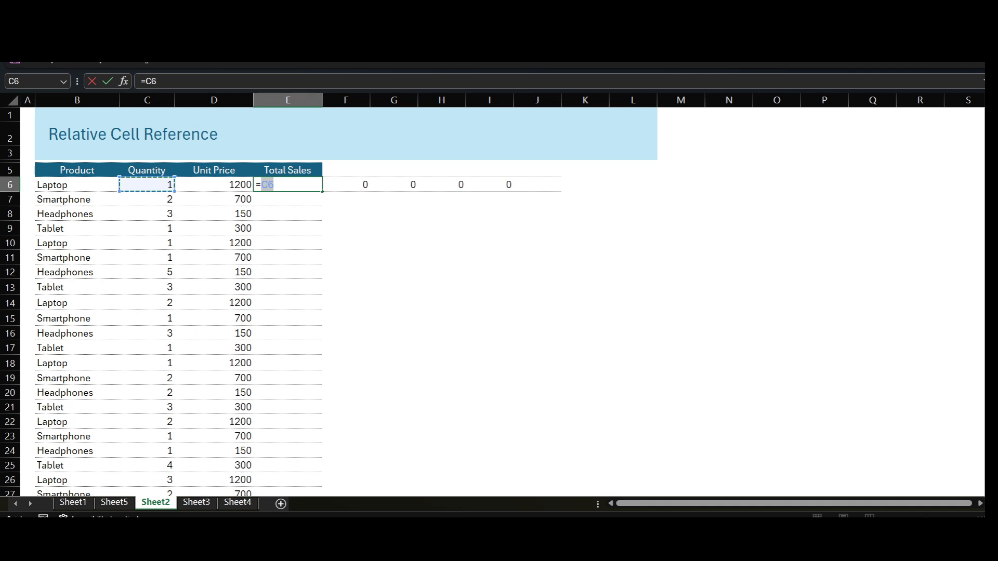
pyautogui.write('*')
pyautogui.click(214, 185)
pyautogui.press('Return')
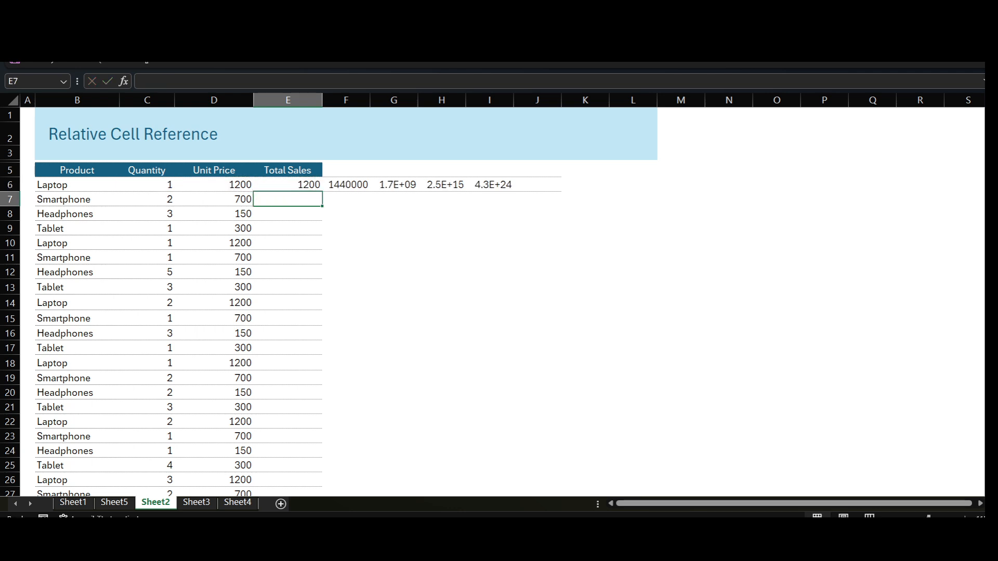
# - Copy the Total Sales formula from E6 into E7:E31
pyautogui.click(288, 185)
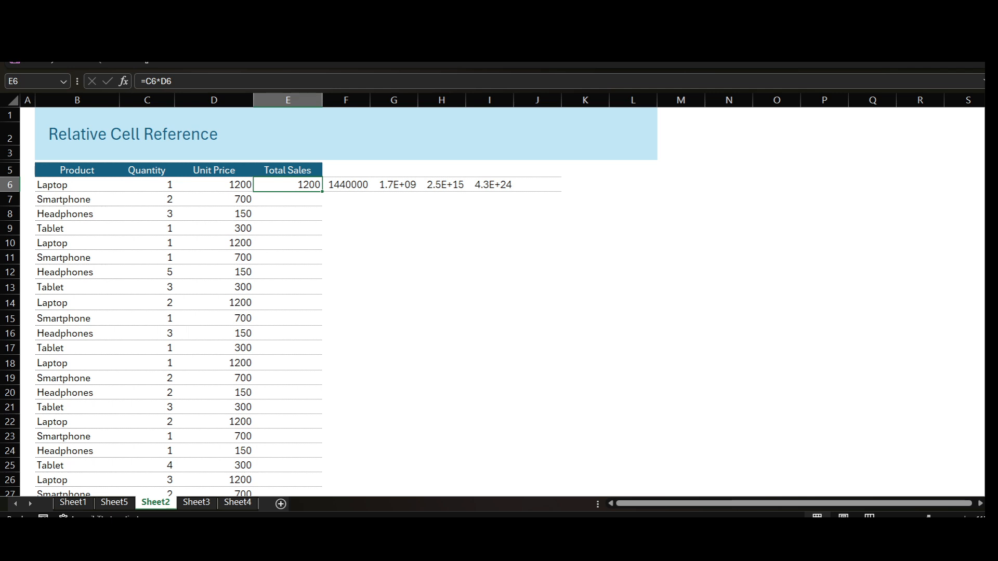
pyautogui.hotkey('ctrl', 'c')
pyautogui.press('Down')
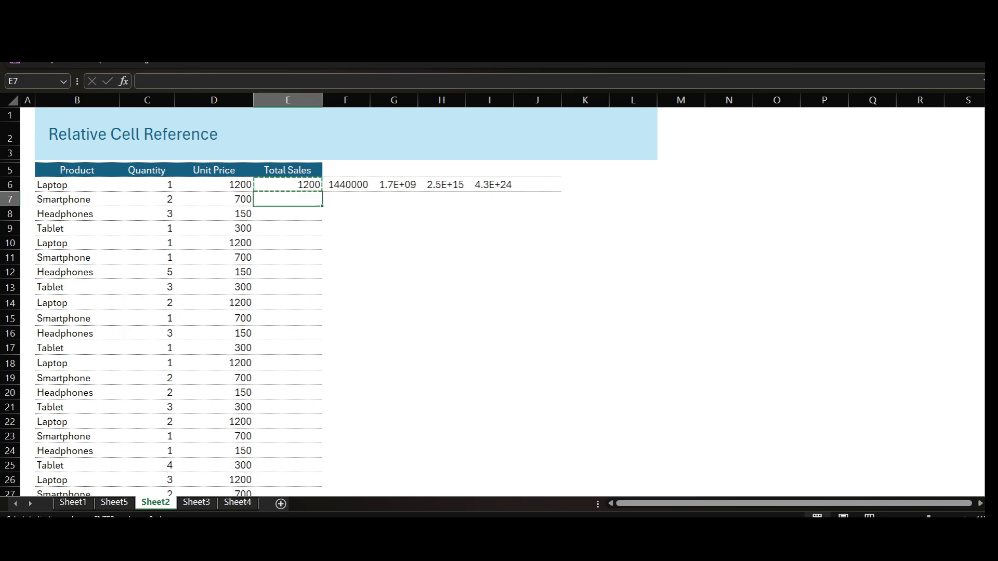
pyautogui.hotkey('shift', 'Down')
pyautogui.hotkey('shift', 'Down')
pyautogui.hotkey('shift', 'Down')
pyautogui.hotkey('shift', 'Down')
pyautogui.hotkey('shift', 'Down')
pyautogui.hotkey('shift', 'Down')
pyautogui.hotkey('shift', 'Down')
pyautogui.hotkey('shift', 'Down')
pyautogui.hotkey('shift', 'Down')
pyautogui.hotkey('shift', 'Down')
pyautogui.hotkey('shift', 'Down')
pyautogui.hotkey('shift', 'Down')
pyautogui.hotkey('shift', 'Down')
pyautogui.hotkey('shift', 'Down')
pyautogui.hotkey('shift', 'Down')
pyautogui.hotkey('shift', 'Down')
pyautogui.hotkey('shift', 'Down')
pyautogui.hotkey('shift', 'Down')
pyautogui.hotkey('shift', 'Down')
pyautogui.hotkey('shift', 'Down')
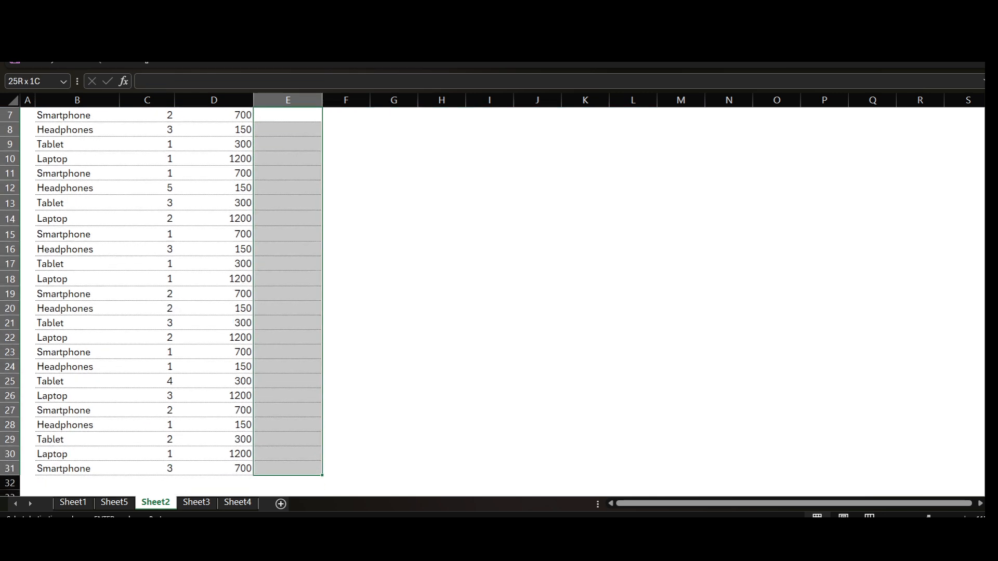
pyautogui.scroll(-2, 499, 291)
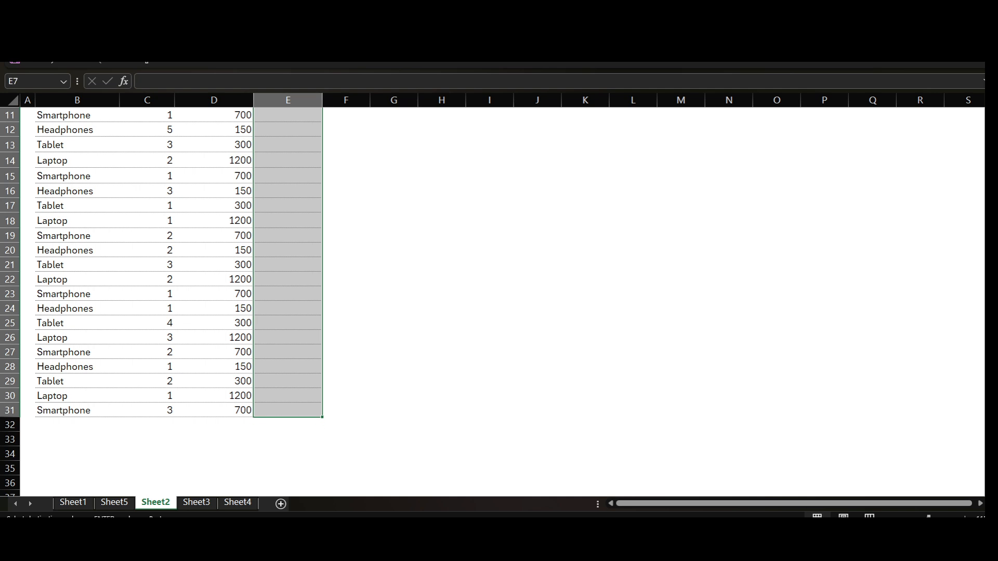
pyautogui.hotkey('ctrl', 'v')
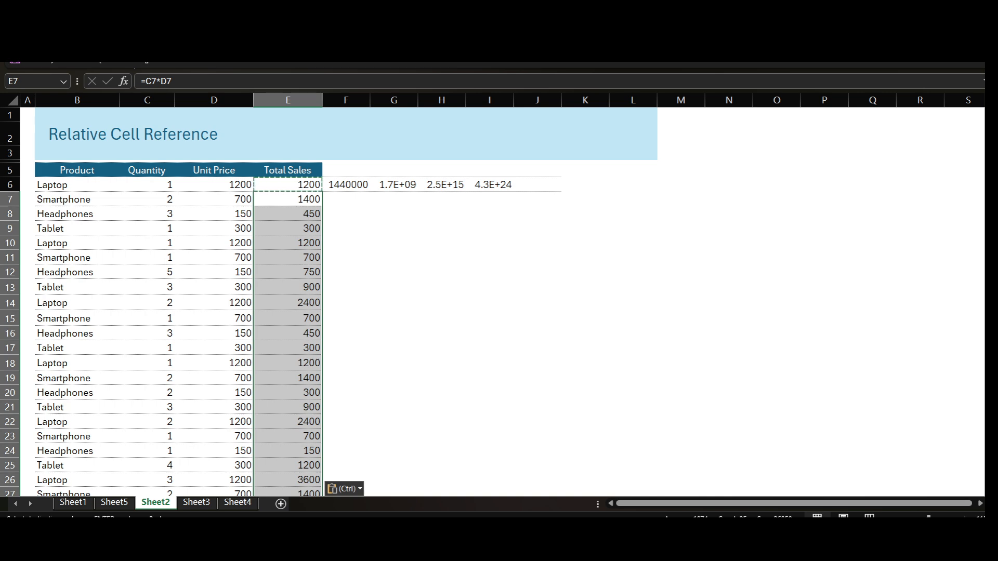
# - Clear the Total Sales formulas in E7:E31 and refill them by autofilling the formula in E6 down to row 31
pyautogui.press('Delete')
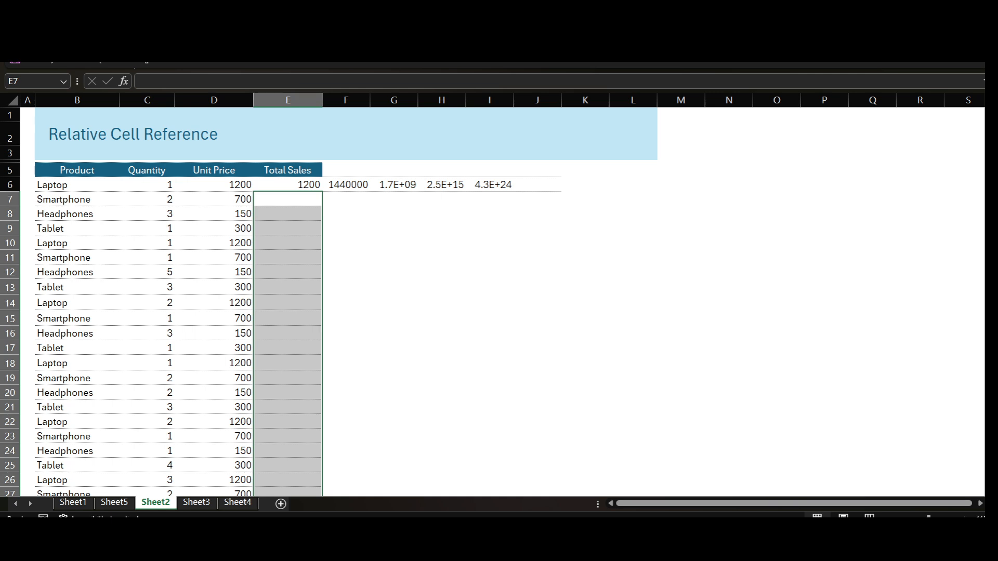
pyautogui.click(287, 184)
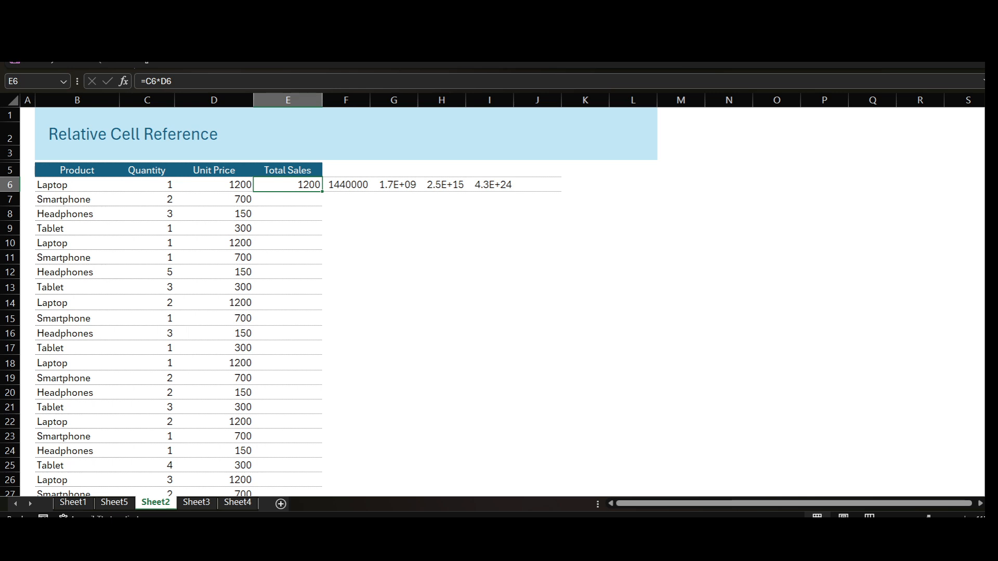
pyautogui.doubleClick(322, 192)
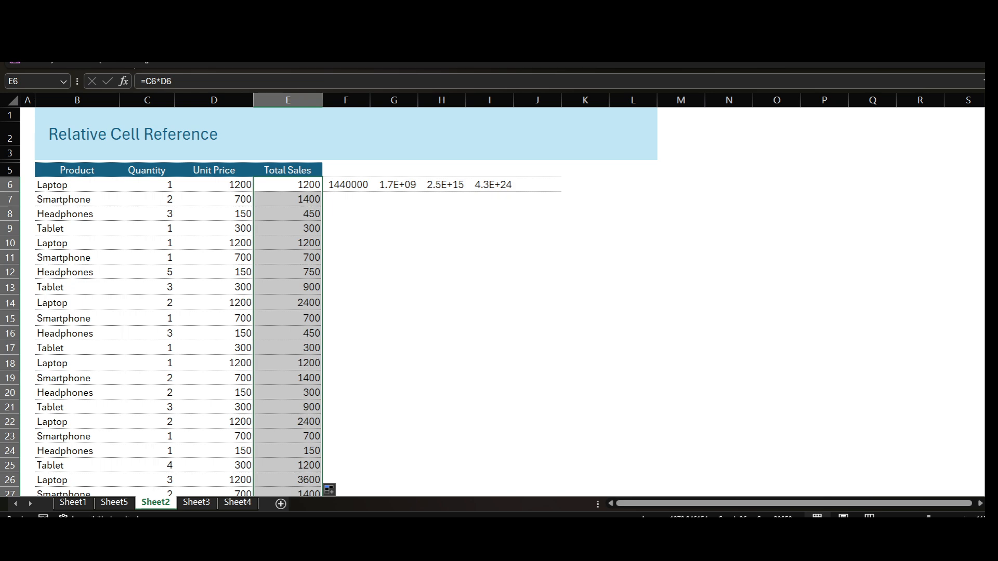
pyautogui.scroll(-4, 329, 302)
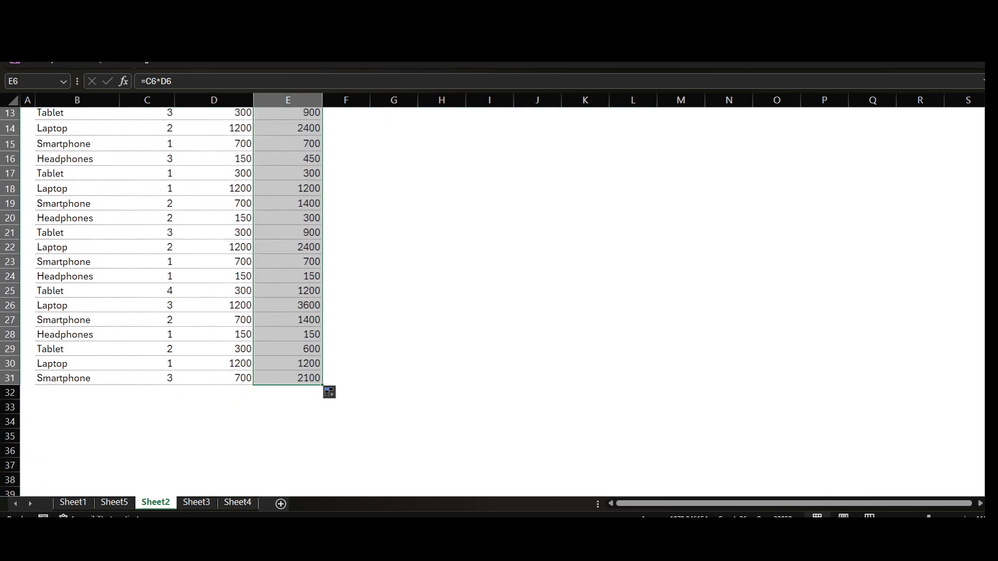
pyautogui.scroll(4, 329, 301)
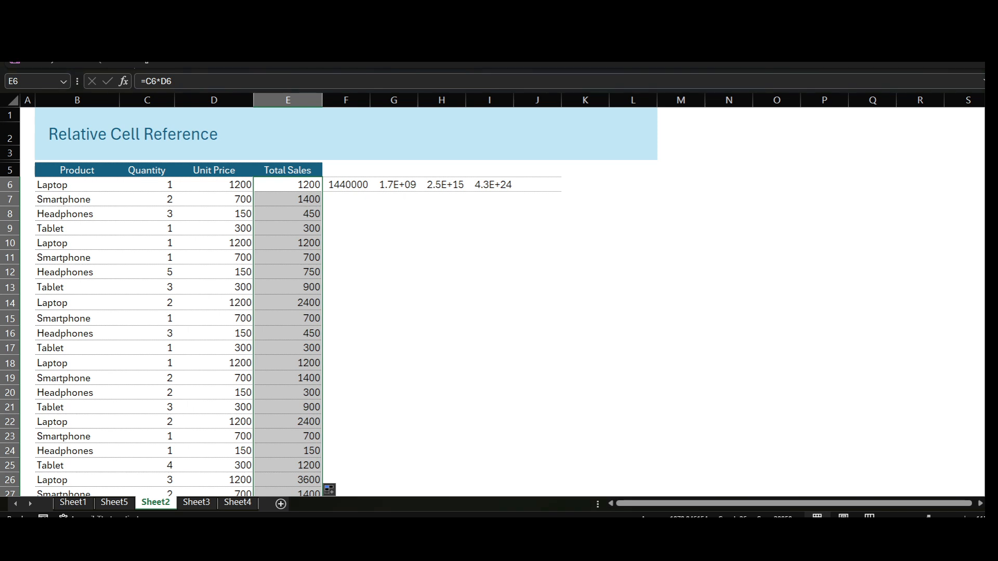
# - Compare the Total Sales formulas in E6, E7 and E8 to examine how their row references change down the column
pyautogui.click(288, 199)
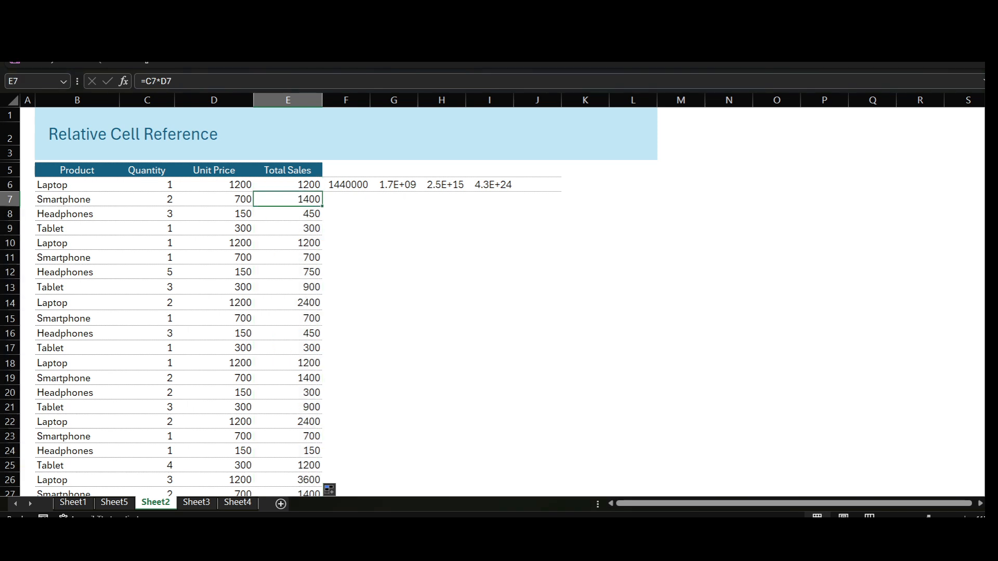
pyautogui.click(288, 213)
pyautogui.click(288, 184)
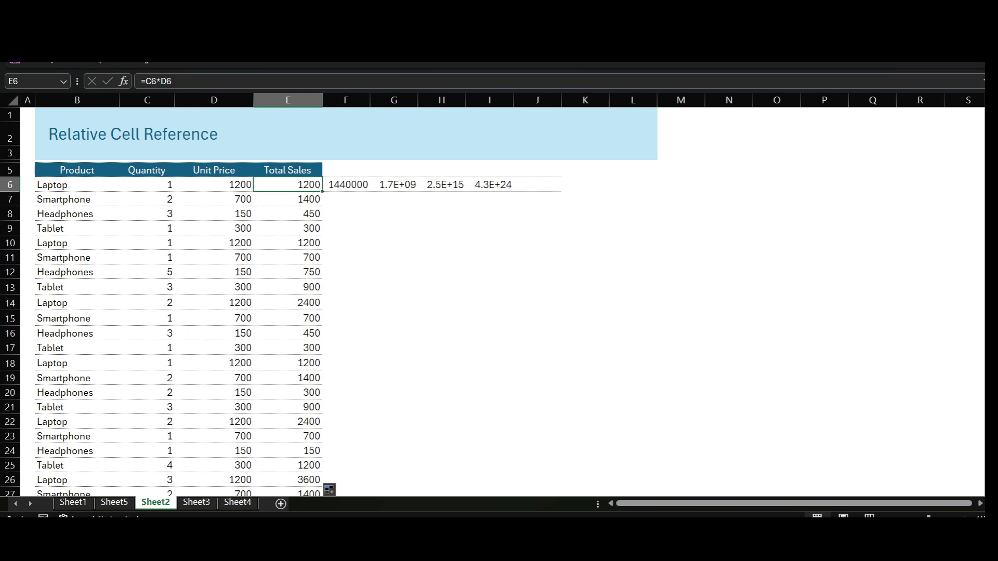
pyautogui.click(288, 199)
pyautogui.click(288, 185)
pyautogui.click(287, 199)
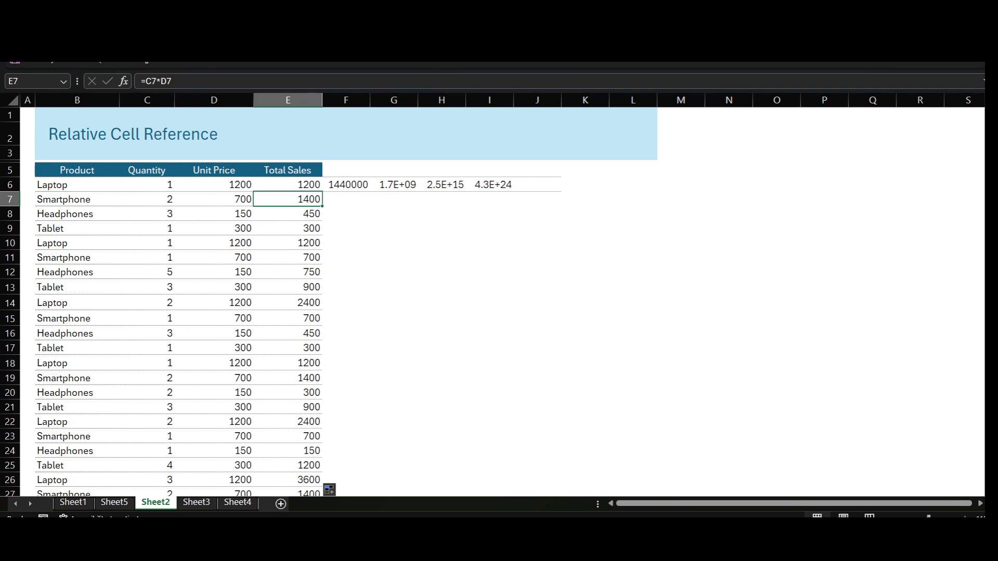
pyautogui.click(288, 214)
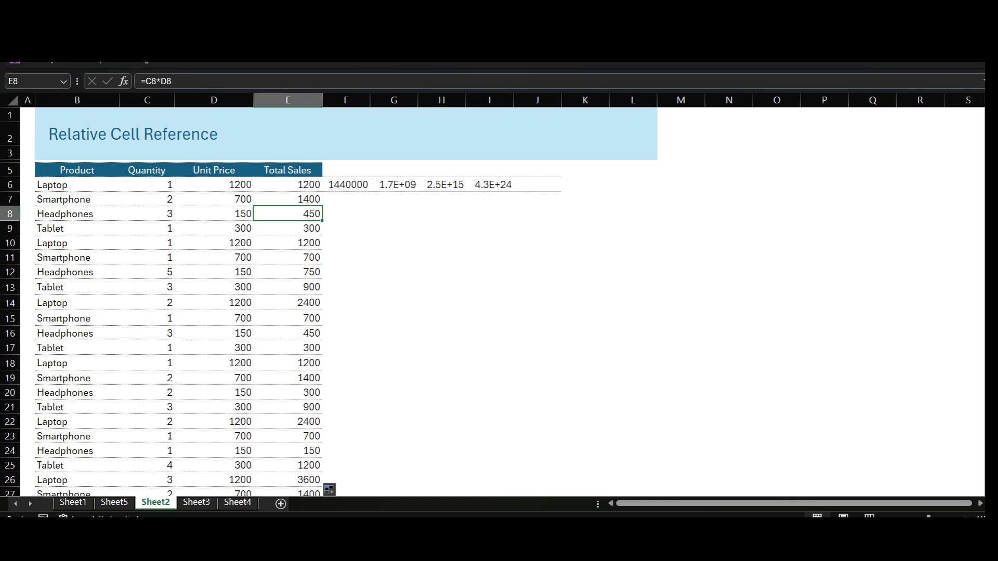
pyautogui.click(288, 185)
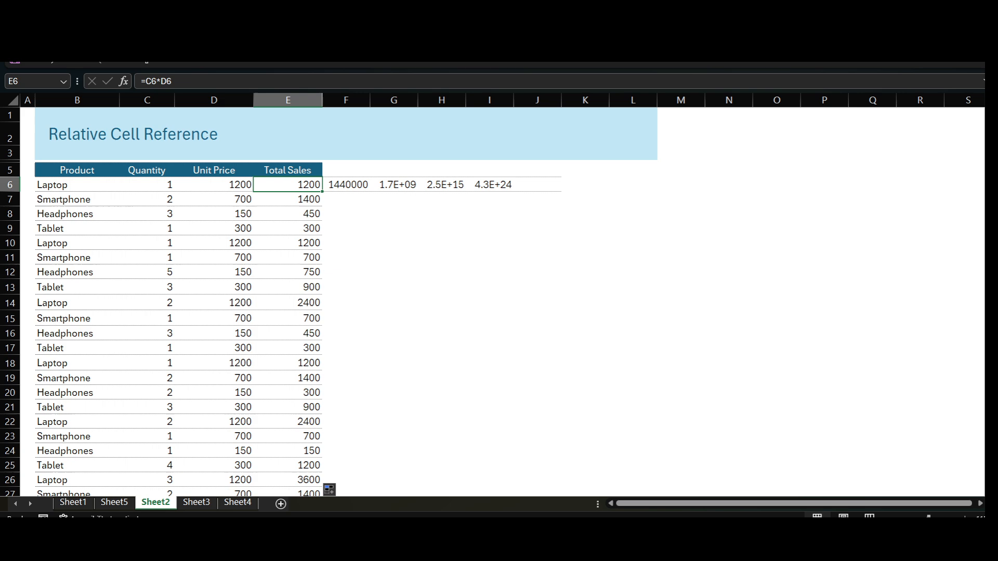
pyautogui.click(287, 199)
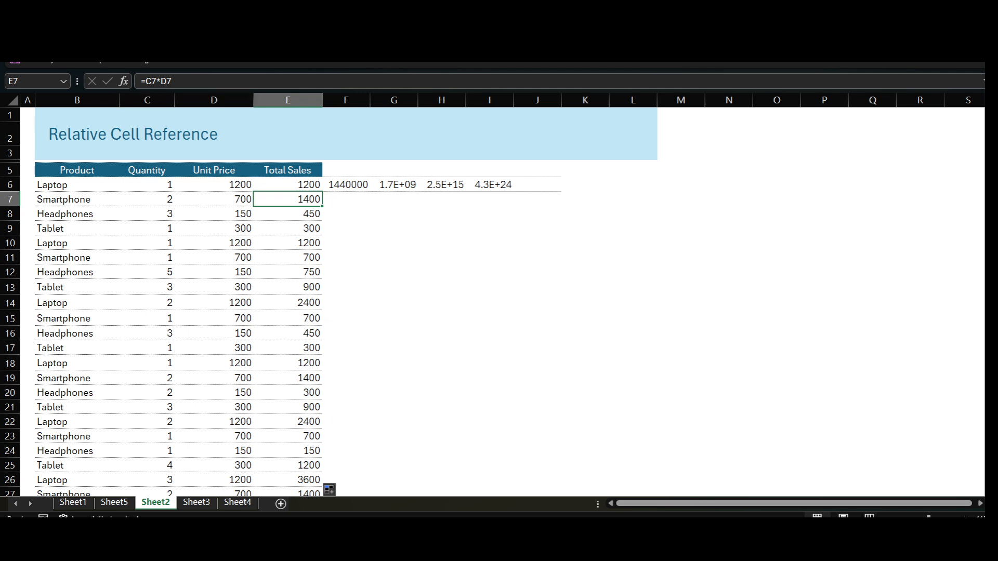
pyautogui.press('F2')
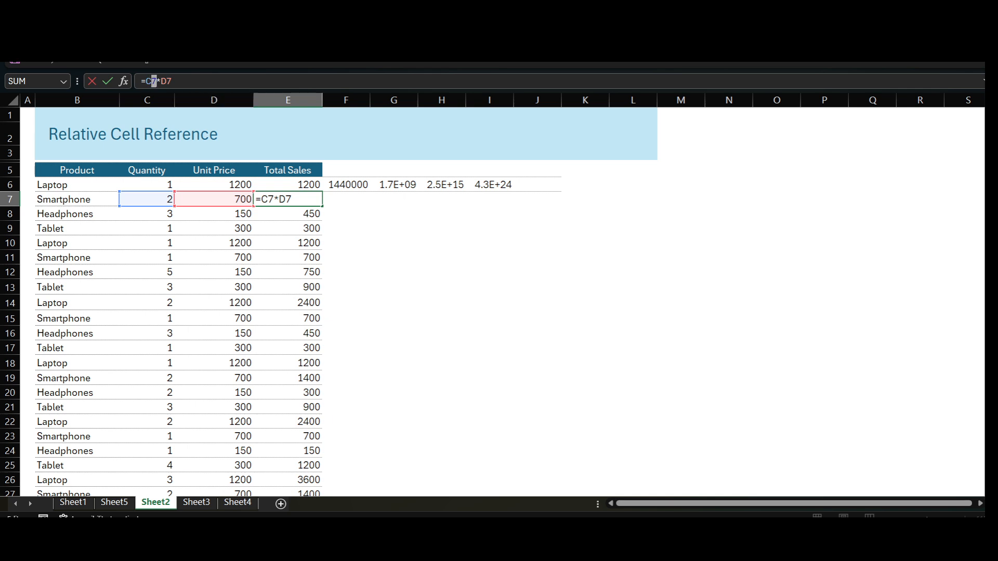
pyautogui.click(346, 227)
pyautogui.click(288, 199)
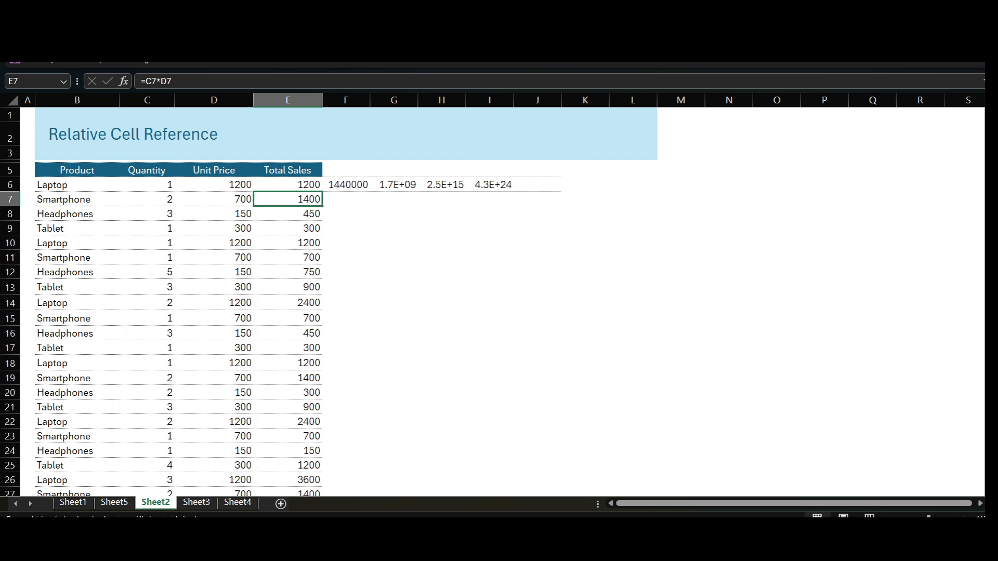
# - Fill the Total Sales formula from E7 down into E8 and check the formulas in E9 and E12
pyautogui.hotkey('shift', 'Down')
pyautogui.moveTo(322, 206); pyautogui.dragTo(322, 215)
pyautogui.click(287, 228)
pyautogui.click(288, 272)
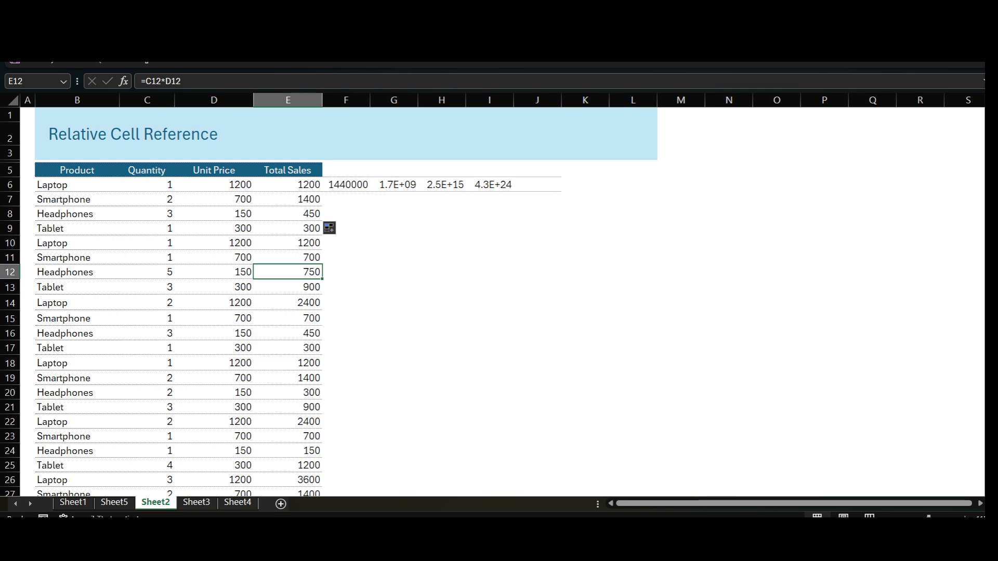
# - Fill the Total Sales formula from E6 across row 6 through I6
pyautogui.click(288, 185)
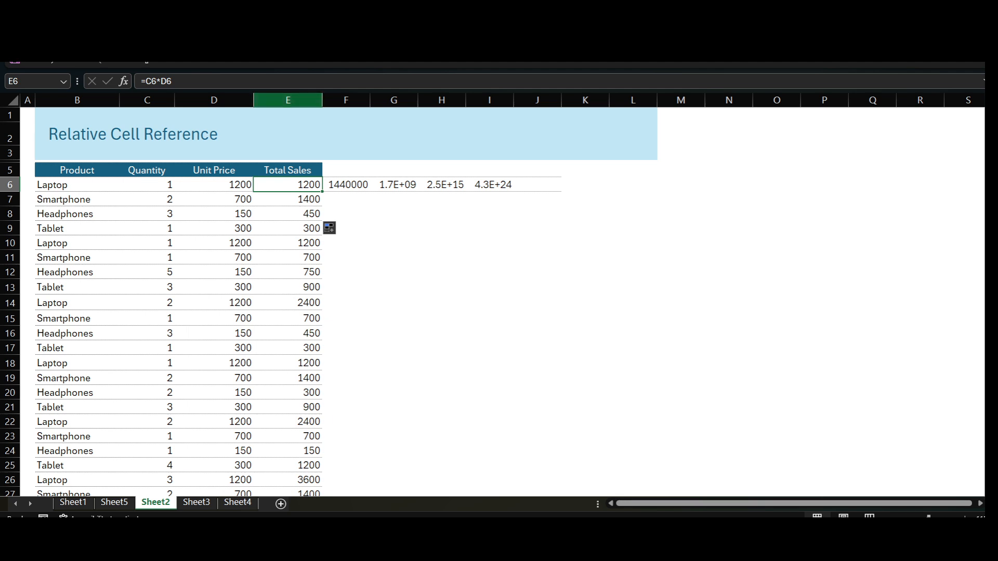
pyautogui.click(288, 100)
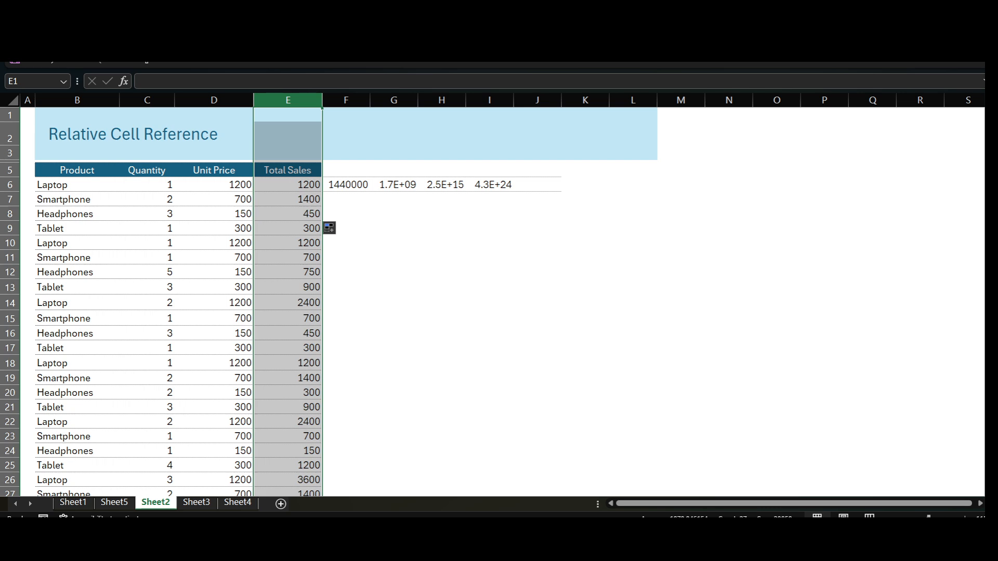
pyautogui.click(288, 185)
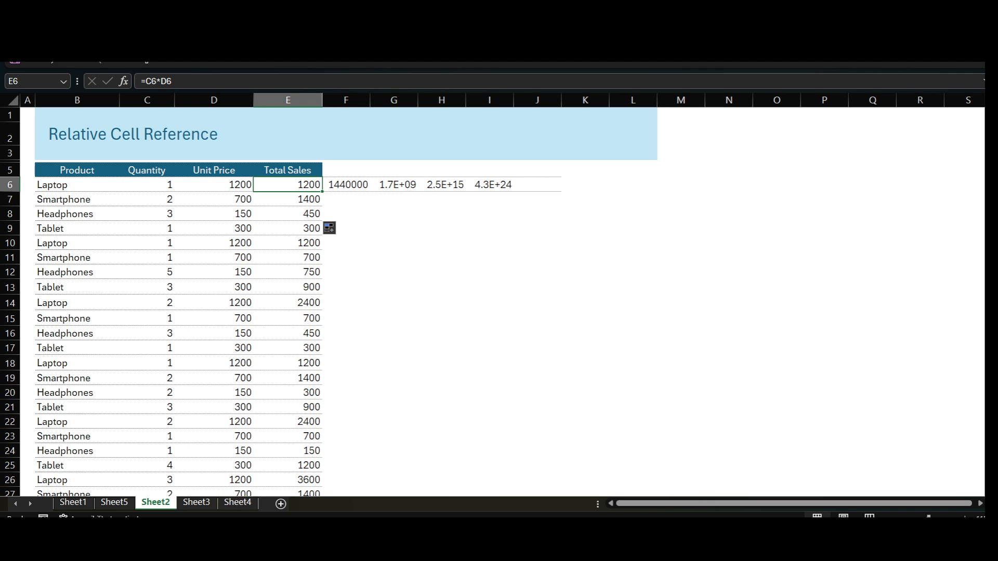
pyautogui.hotkey('shift', 'Right')
pyautogui.hotkey('shift', 'Right')
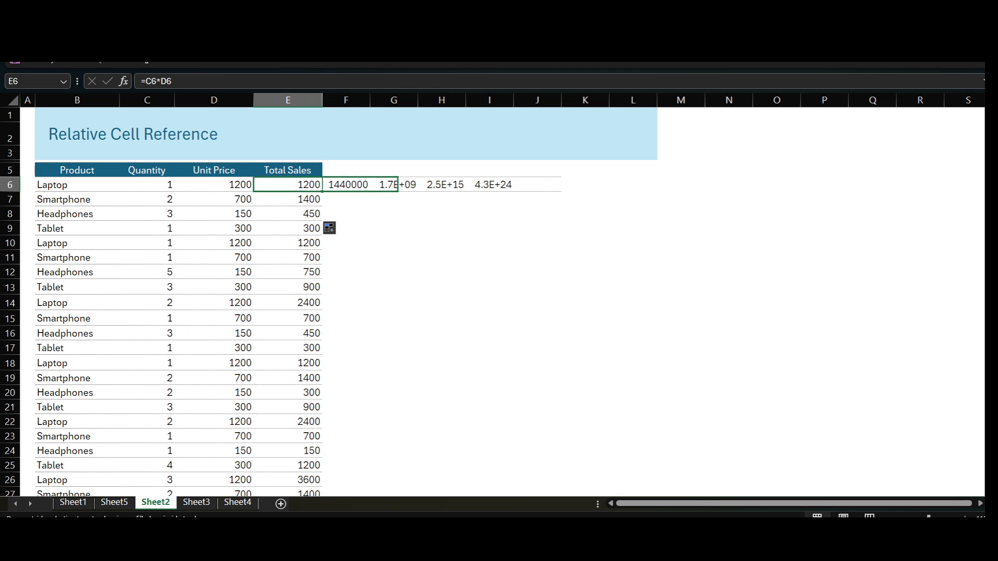
pyautogui.hotkey('shift', 'Right')
pyautogui.hotkey('shift', 'Right')
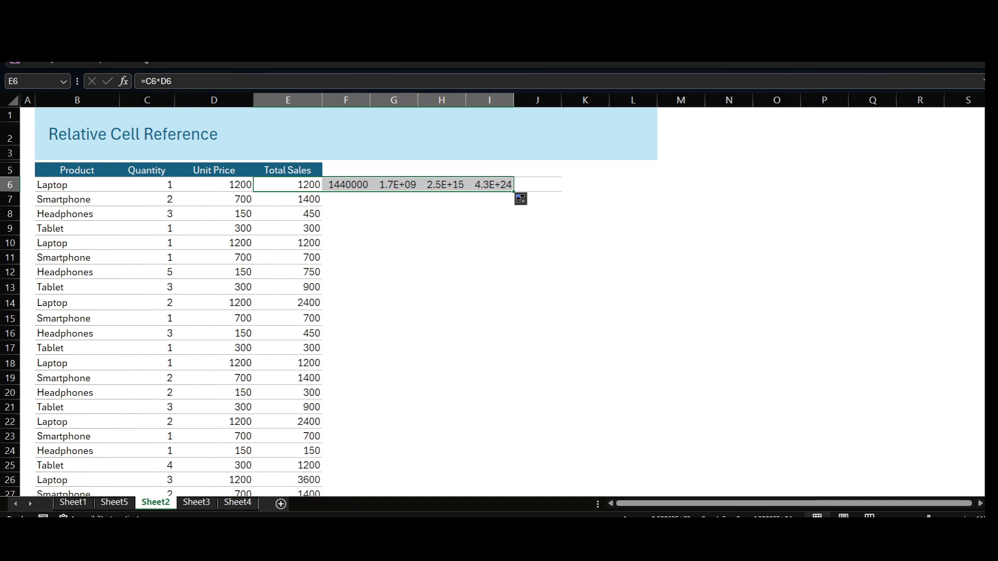
# - Compare the formulas in E6 through I6 to examine how their column references change across the row, tracing the cells G6 refers to
pyautogui.click(346, 184)
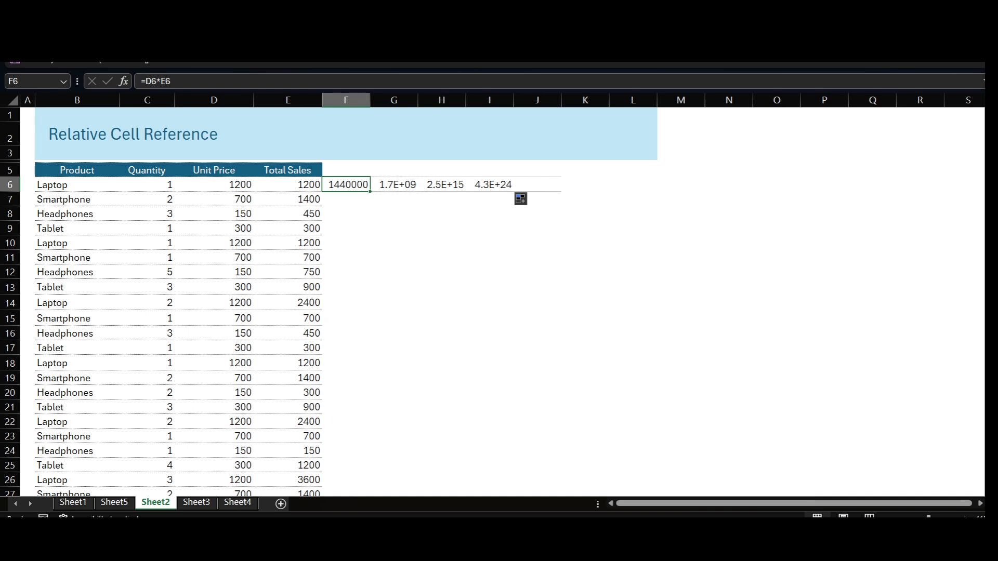
pyautogui.click(288, 184)
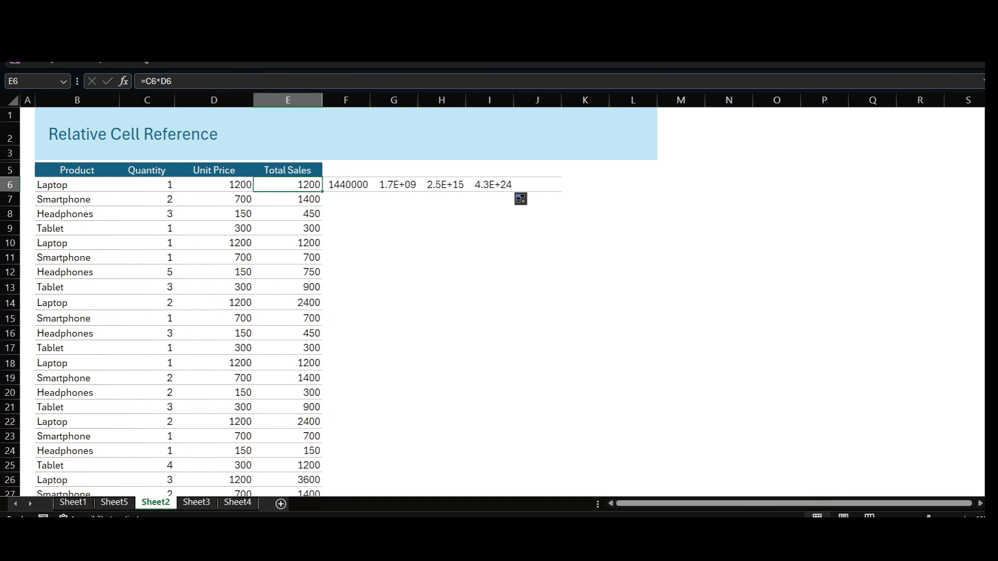
pyautogui.click(346, 185)
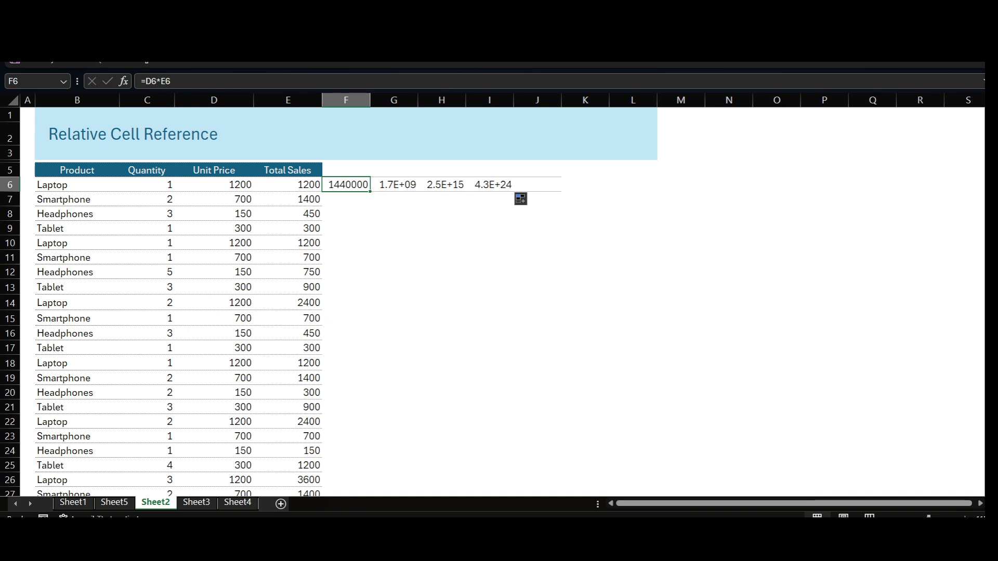
pyautogui.click(288, 185)
pyautogui.click(346, 184)
pyautogui.click(394, 185)
pyautogui.click(442, 184)
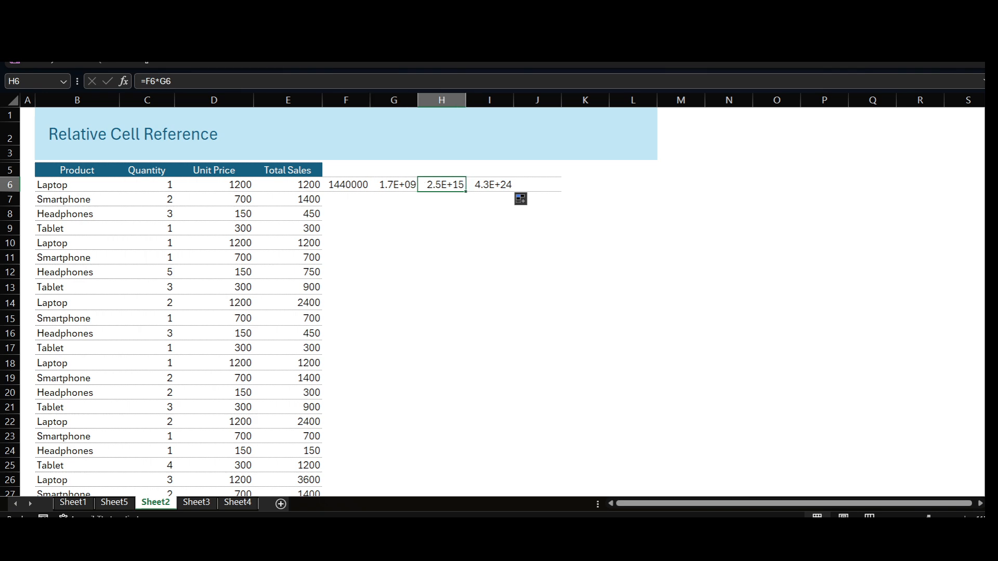
pyautogui.click(490, 184)
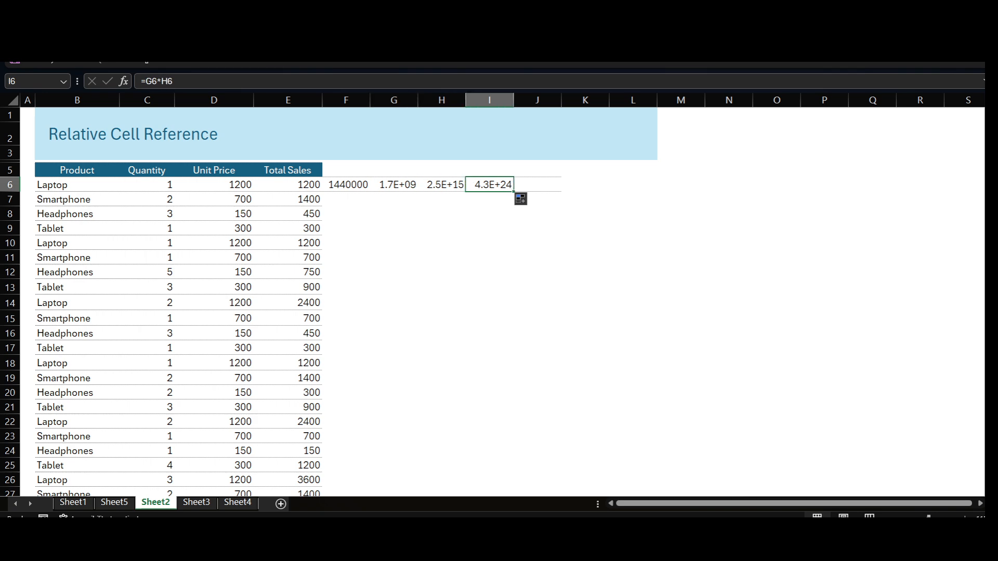
pyautogui.click(441, 185)
pyautogui.click(394, 184)
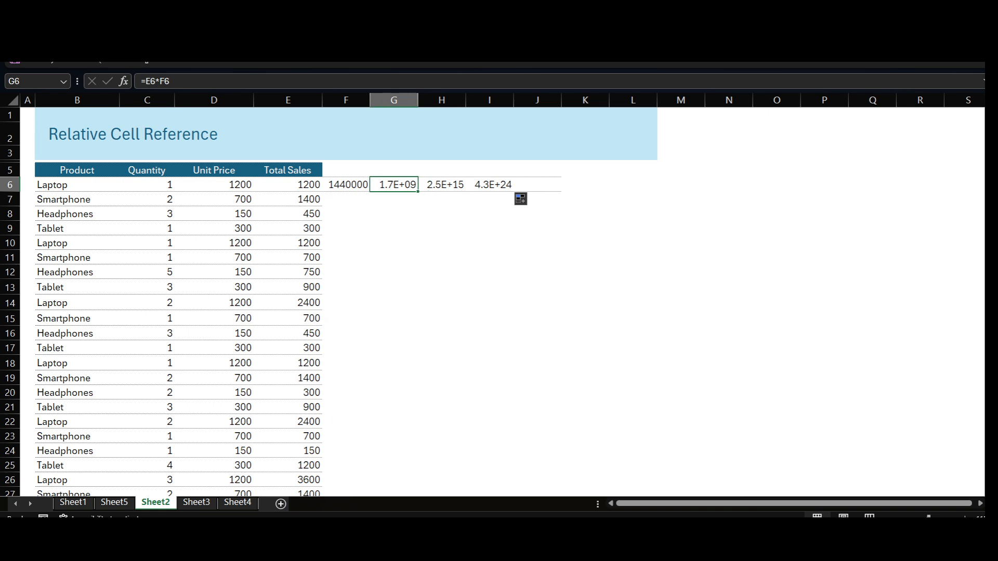
pyautogui.press('F2')
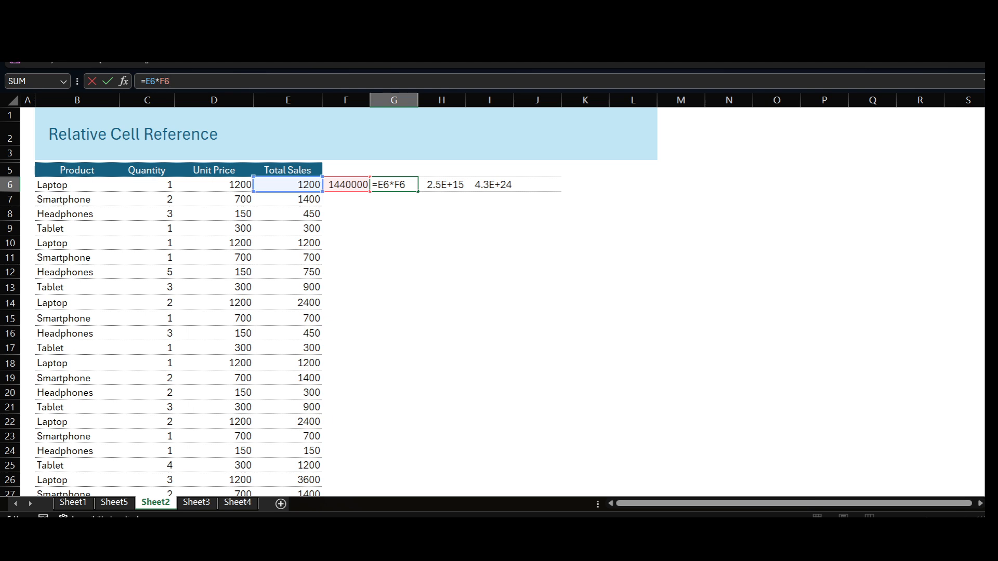
pyautogui.click(288, 185)
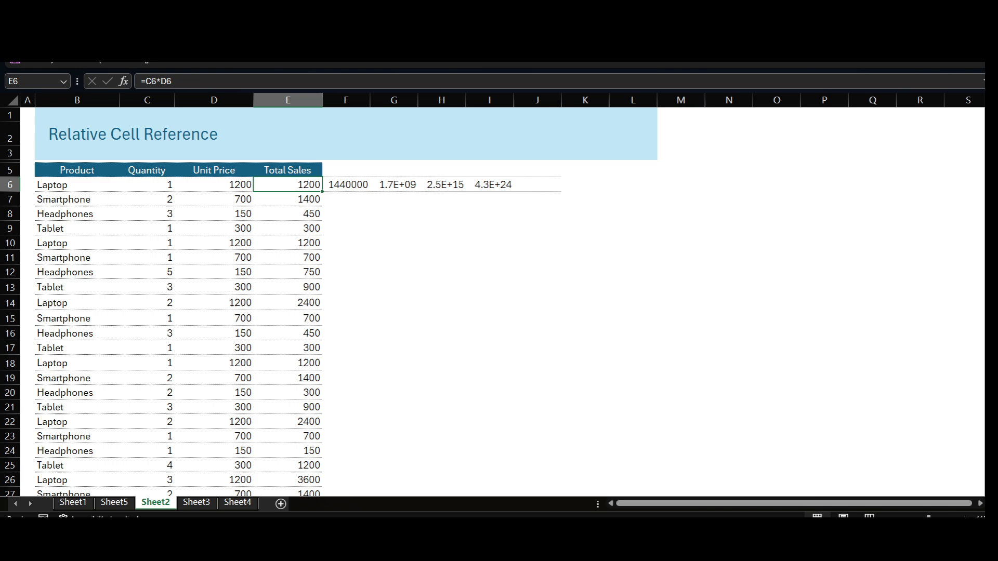
pyautogui.click(346, 185)
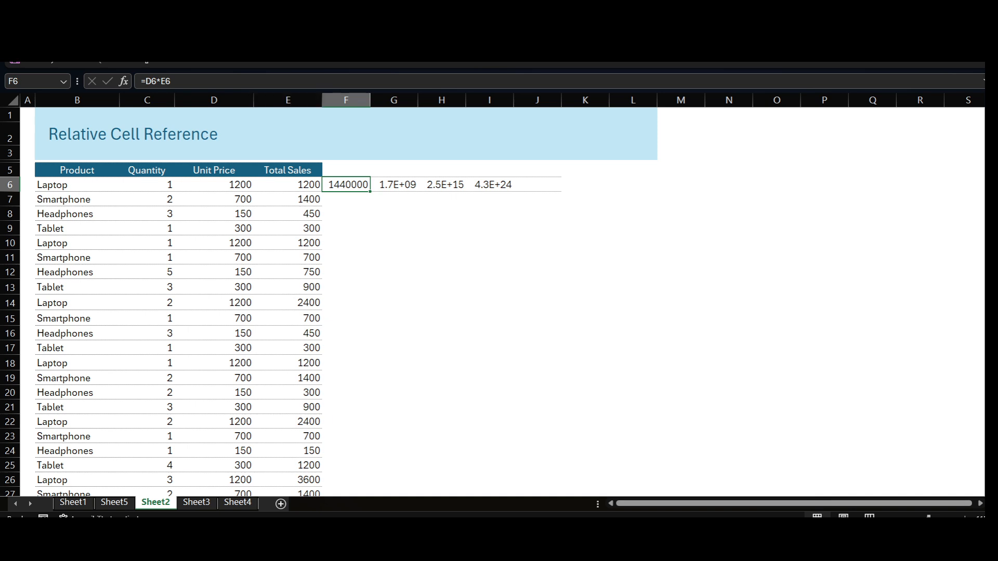
pyautogui.click(394, 185)
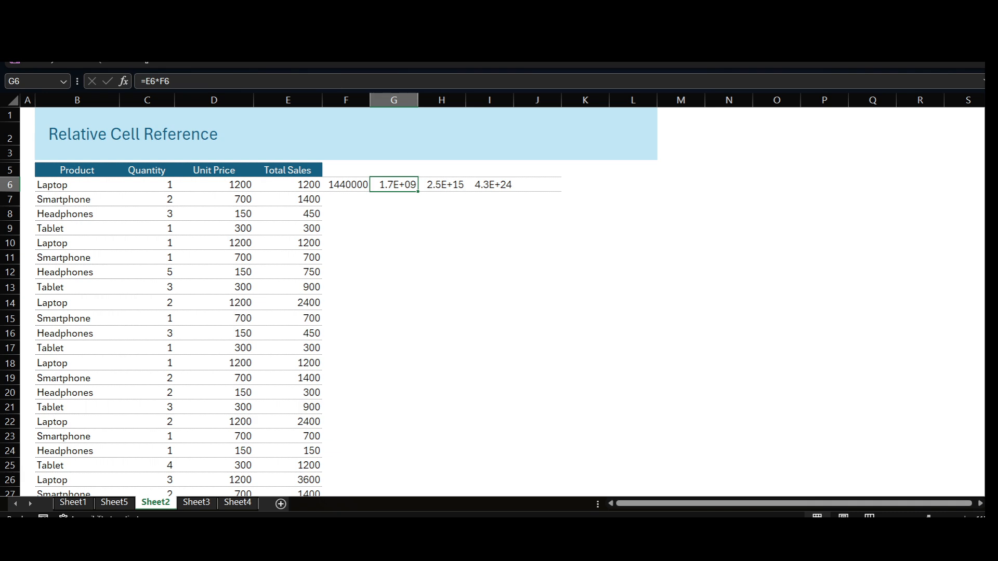
pyautogui.click(288, 185)
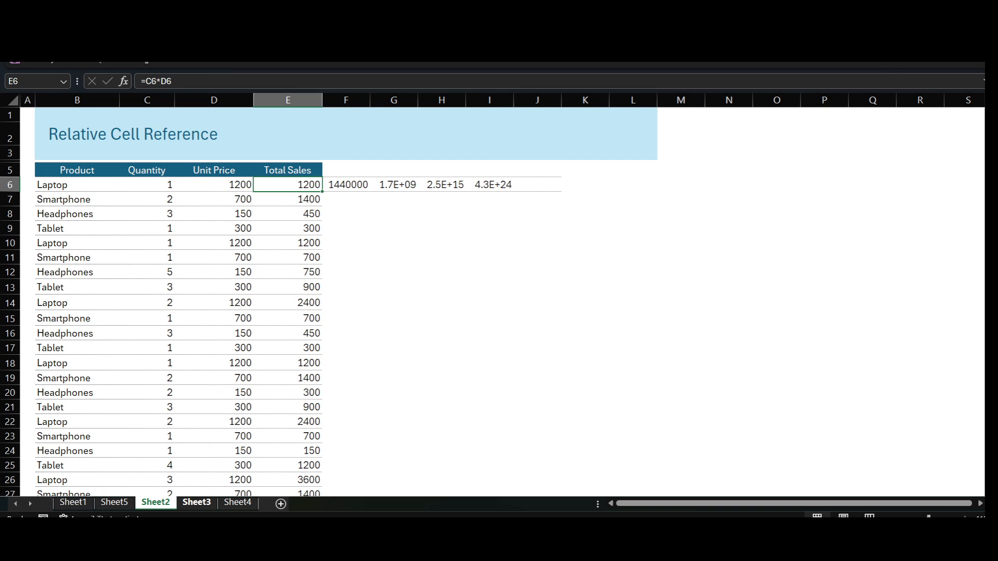
# - Clear the Total Sales formulas on Sheet3 from E5 down and check the discount rate in E2
pyautogui.click(196, 502)
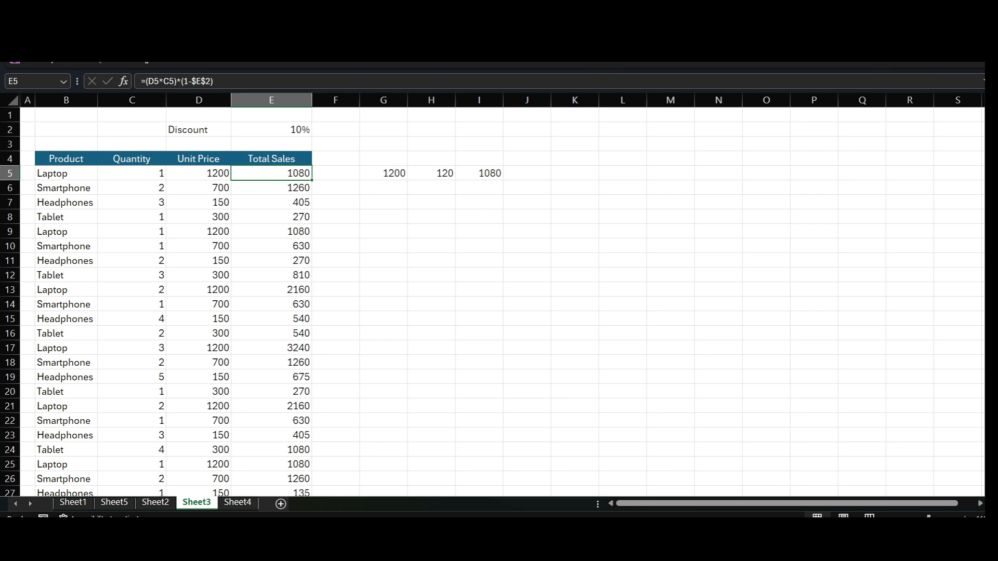
pyautogui.hotkey('ctrl', 'shift', 'Down')
pyautogui.press('Delete')
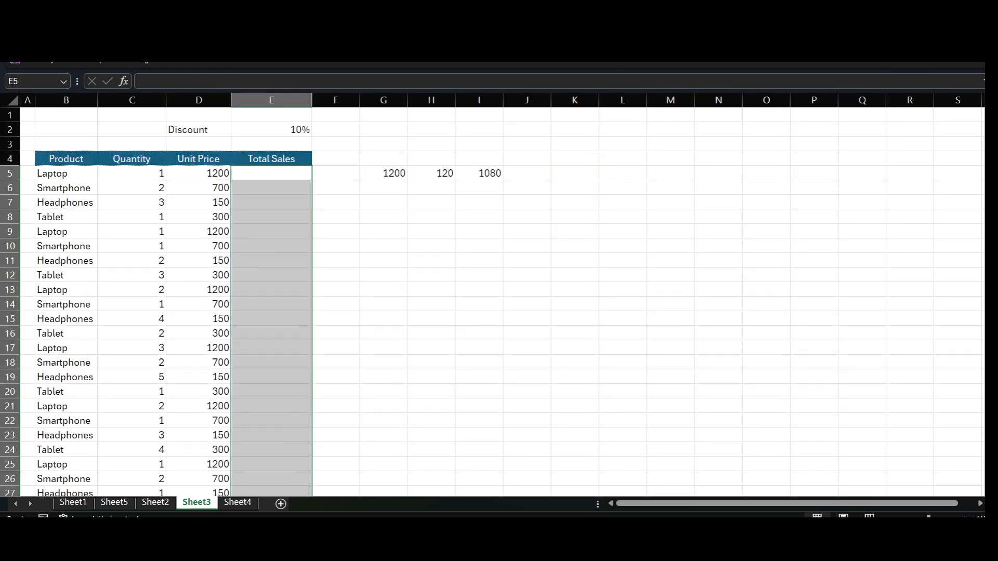
pyautogui.click(271, 173)
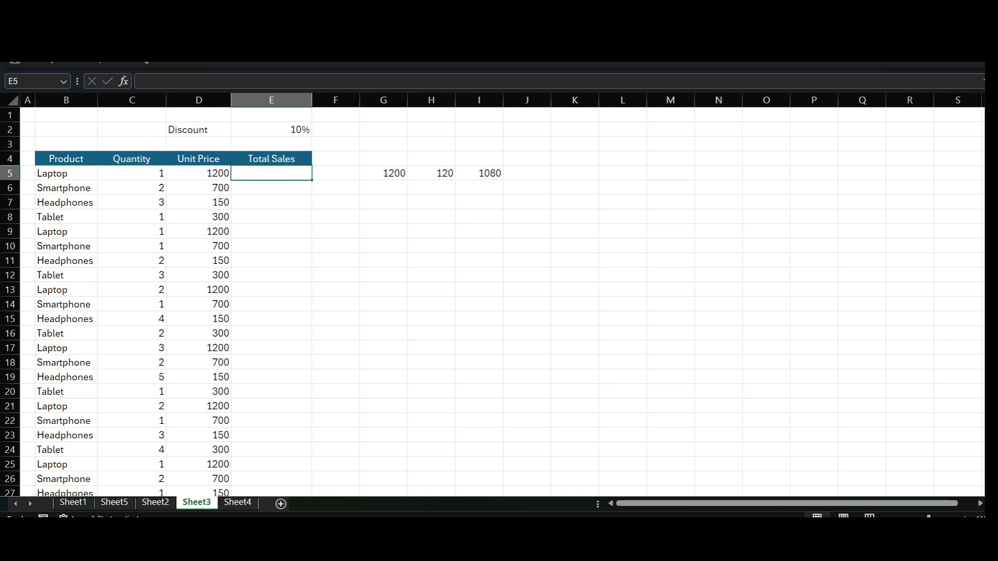
pyautogui.click(271, 130)
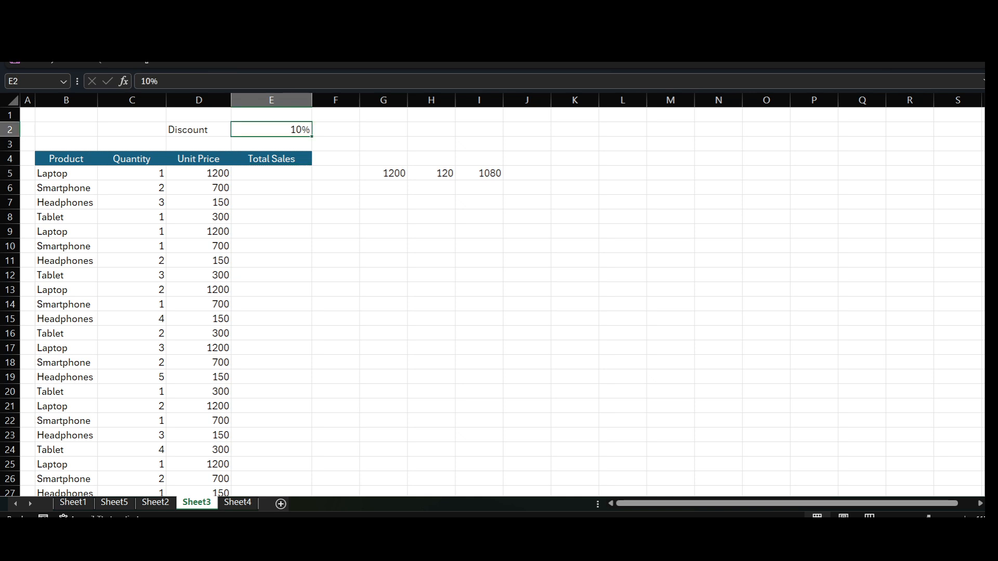
pyautogui.click(271, 173)
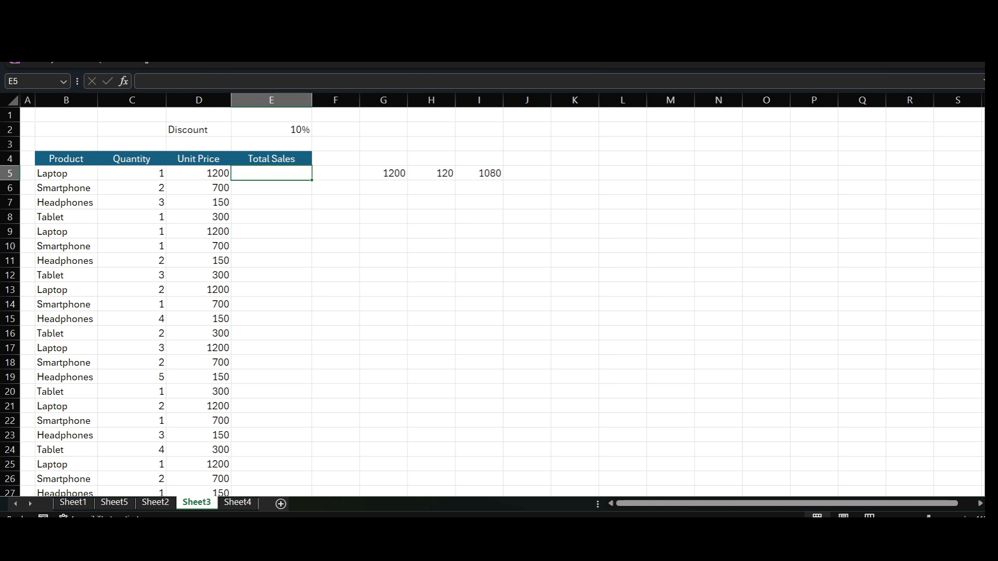
# - Start the Total Sales formula in E5 with quantity times unit price in parentheses, =(C5*D5)
pyautogui.write('=')
pyautogui.press('Left')
pyautogui.press('Left')
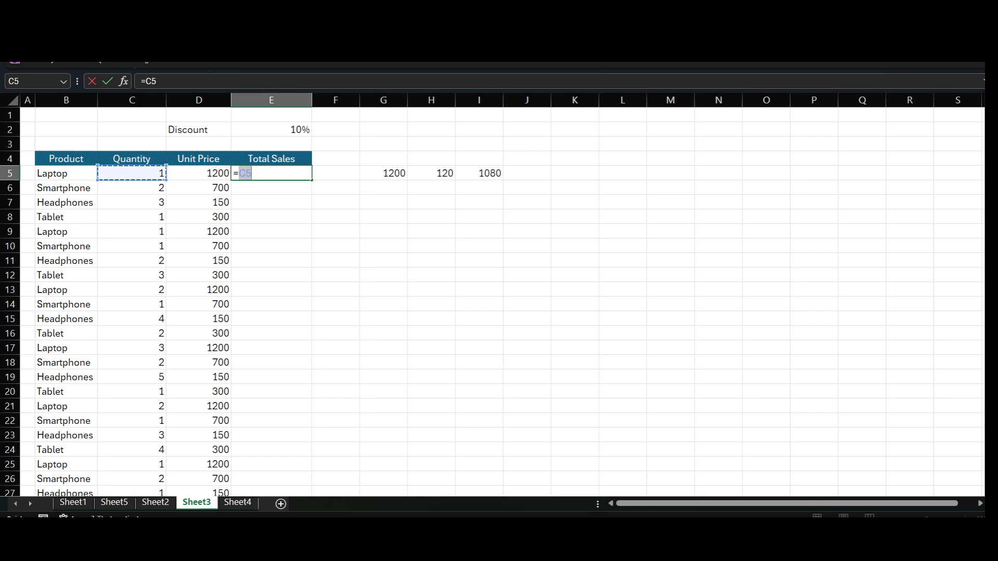
pyautogui.press('BackSpace')
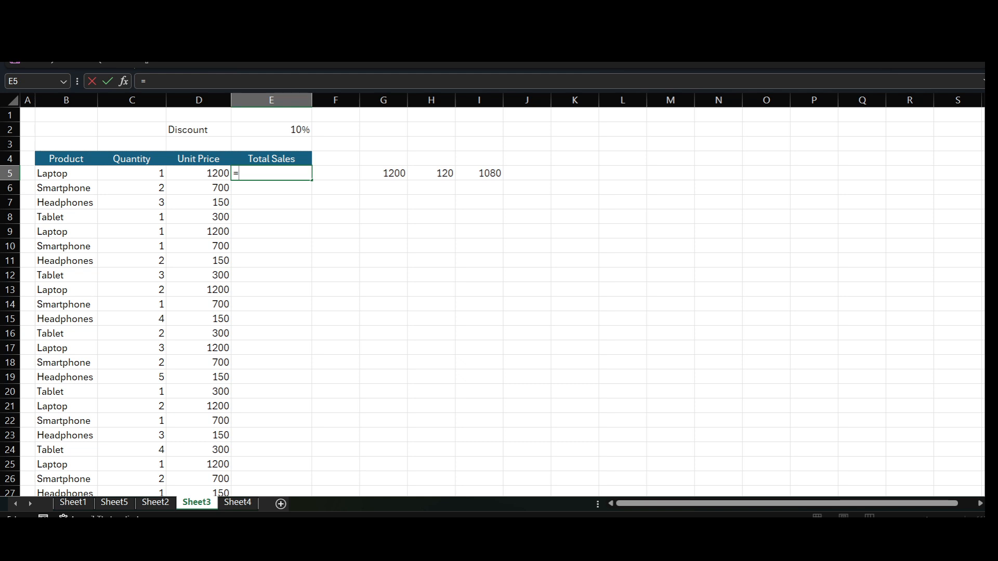
pyautogui.write('(')
pyautogui.press('Left')
pyautogui.press('Left')
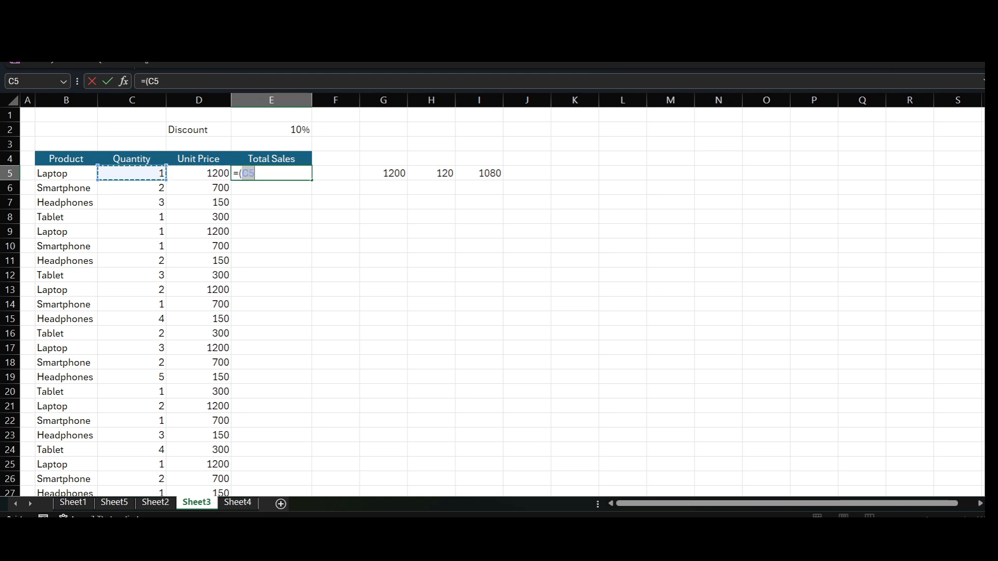
pyautogui.write('*')
pyautogui.press('Left')
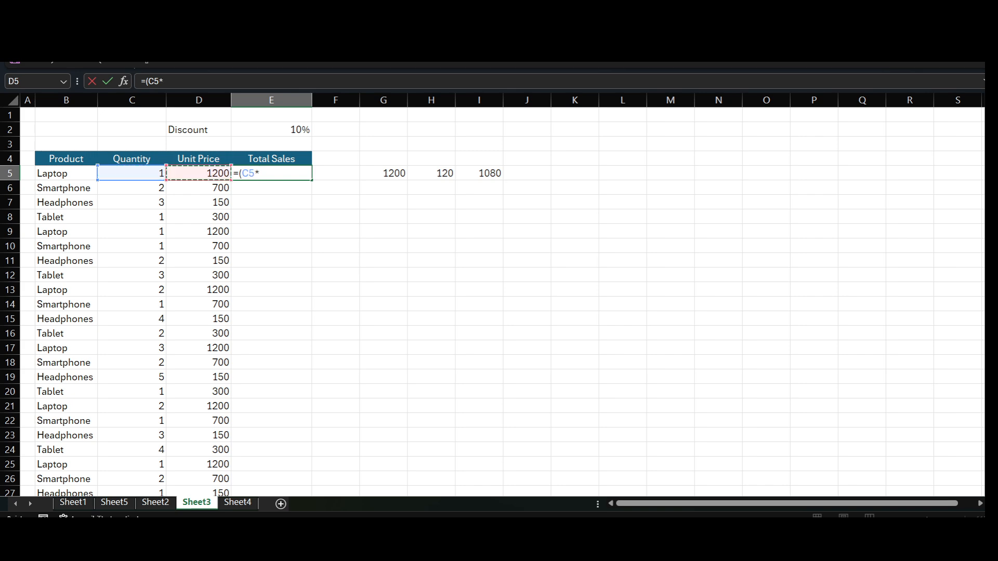
pyautogui.write(')')
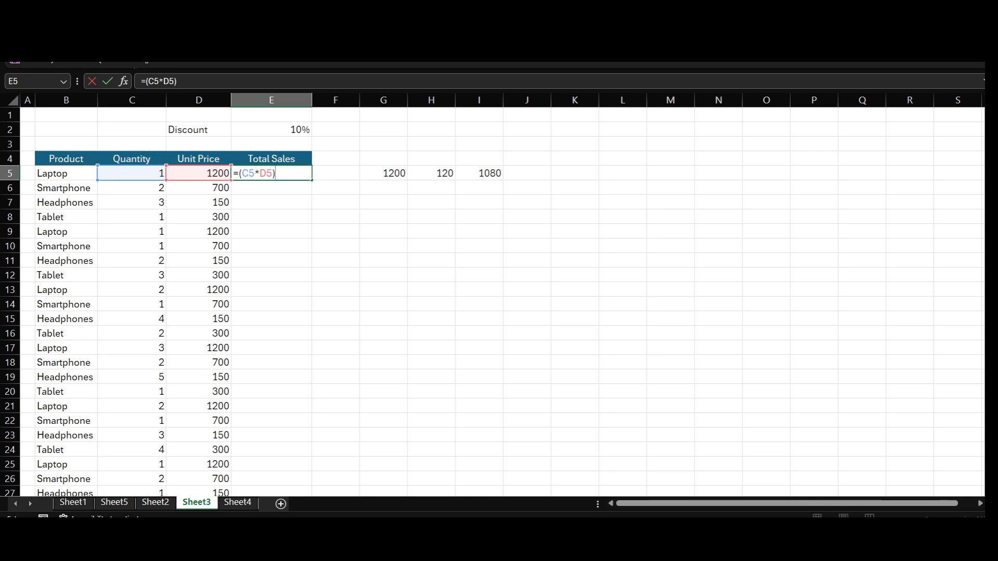
# - Complete the E5 formula by multiplying by one minus the discount, giving =(C5*D5)*(1-E2)
pyautogui.write('*(1-')
pyautogui.press('Up')
pyautogui.press('Up')
pyautogui.press('Up')
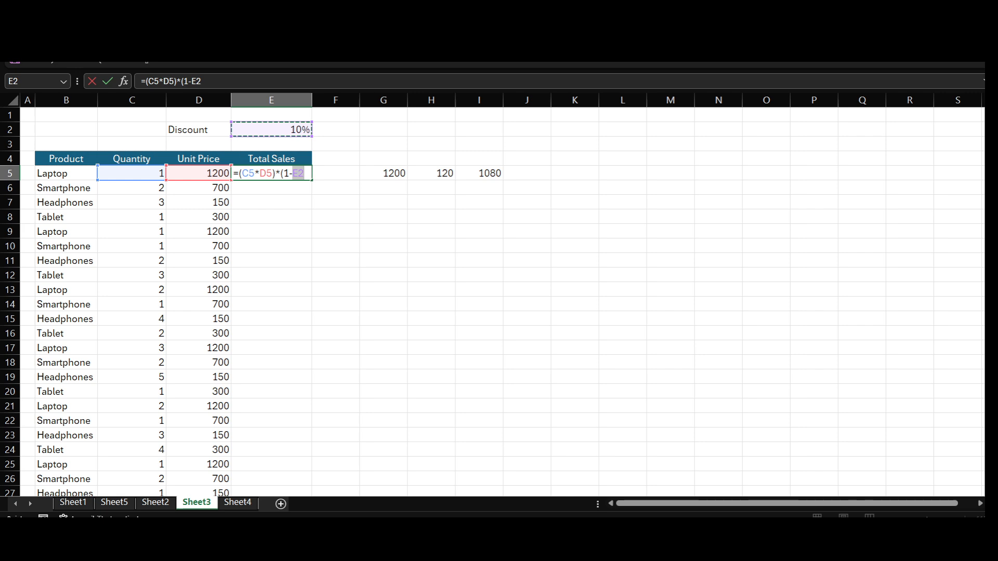
pyautogui.write(')')
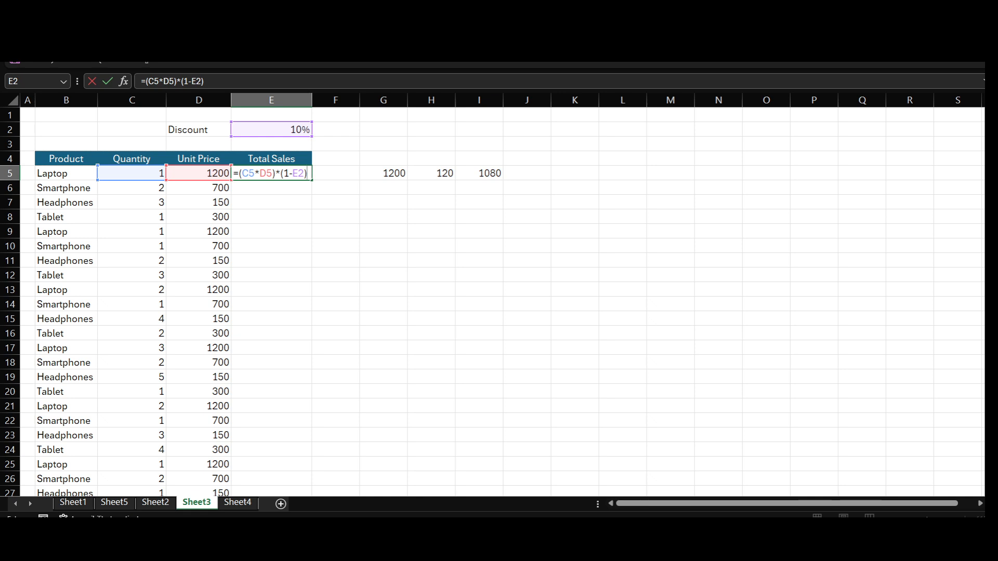
pyautogui.press('Return')
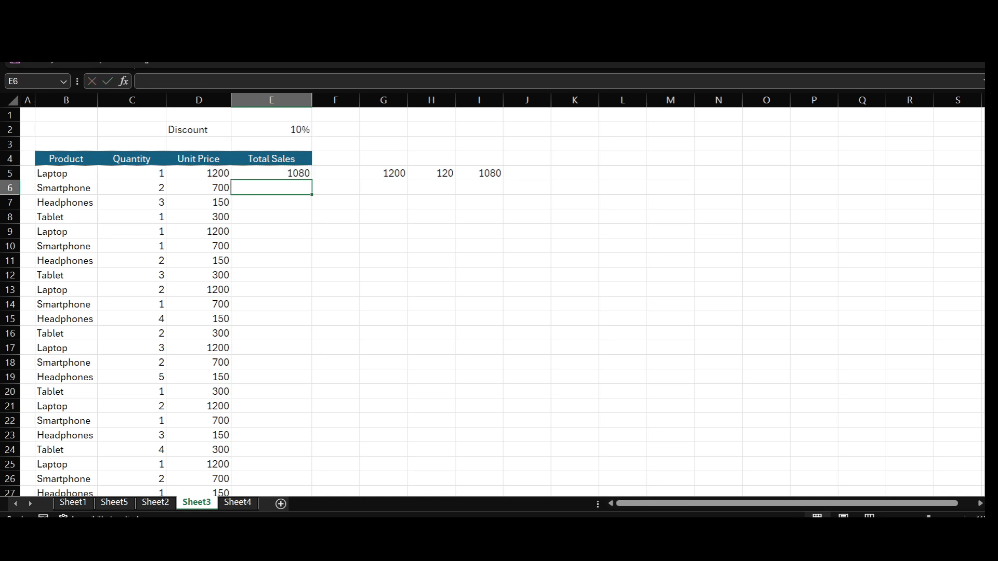
# - Check the discounted formula in E5 against the step-by-step calculations in G5 and H5
pyautogui.click(272, 173)
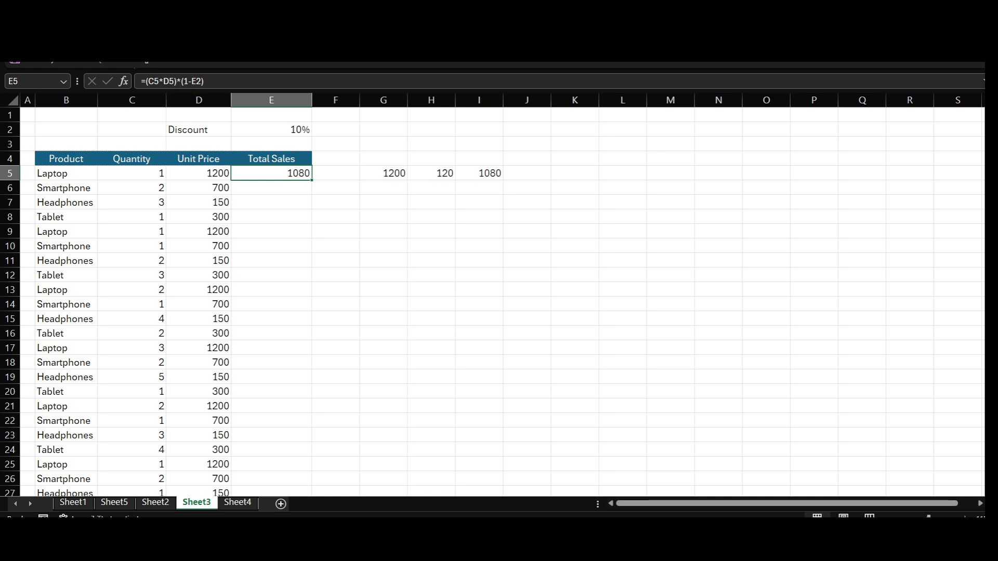
pyautogui.click(384, 173)
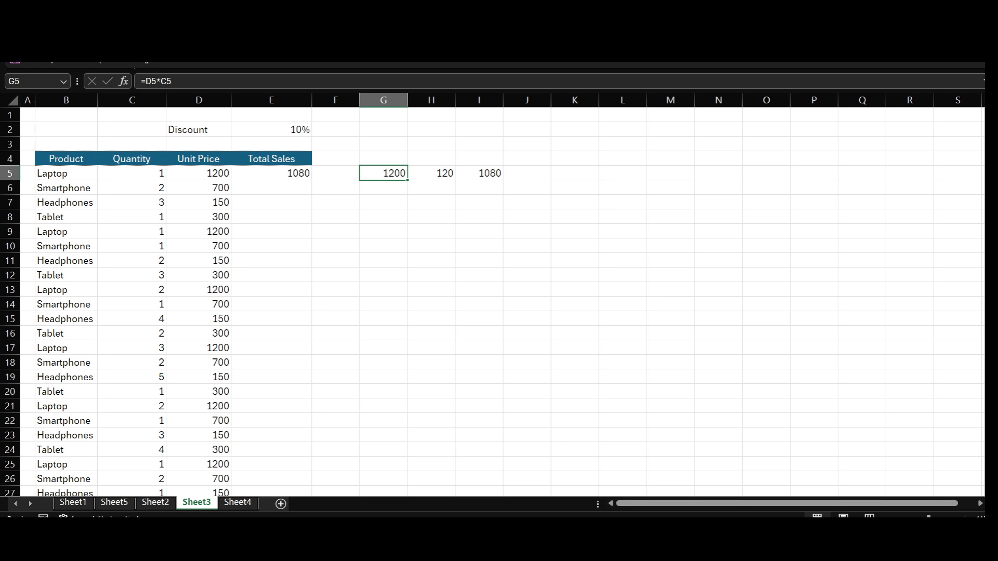
pyautogui.click(431, 173)
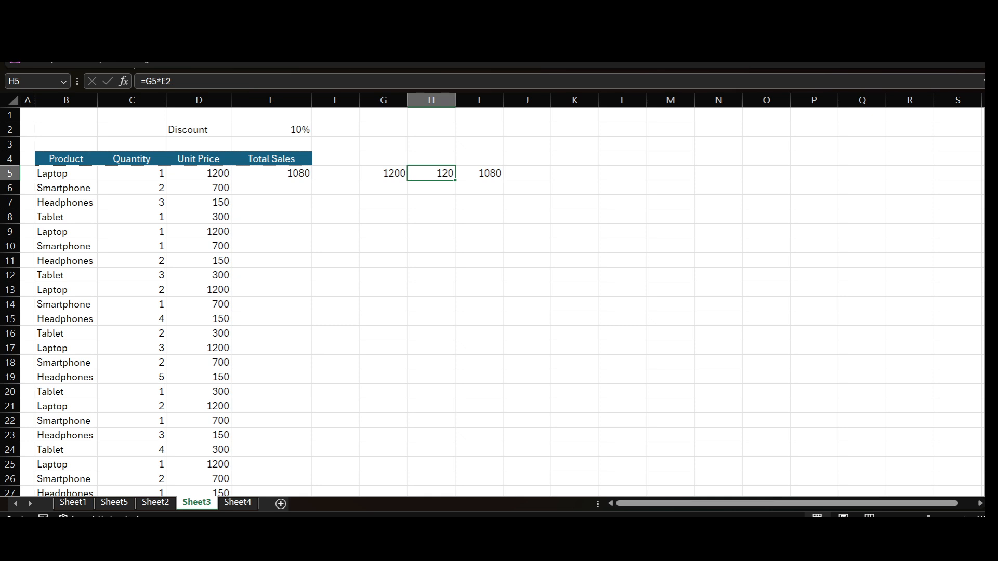
# - Fill the discounted Total Sales formula from E5 down to E15
pyautogui.click(271, 187)
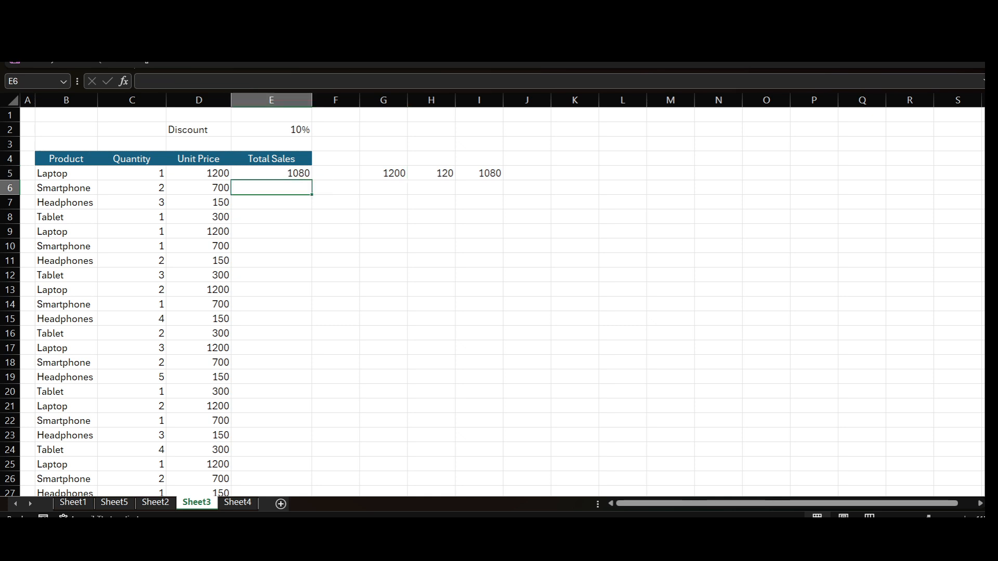
pyautogui.click(271, 173)
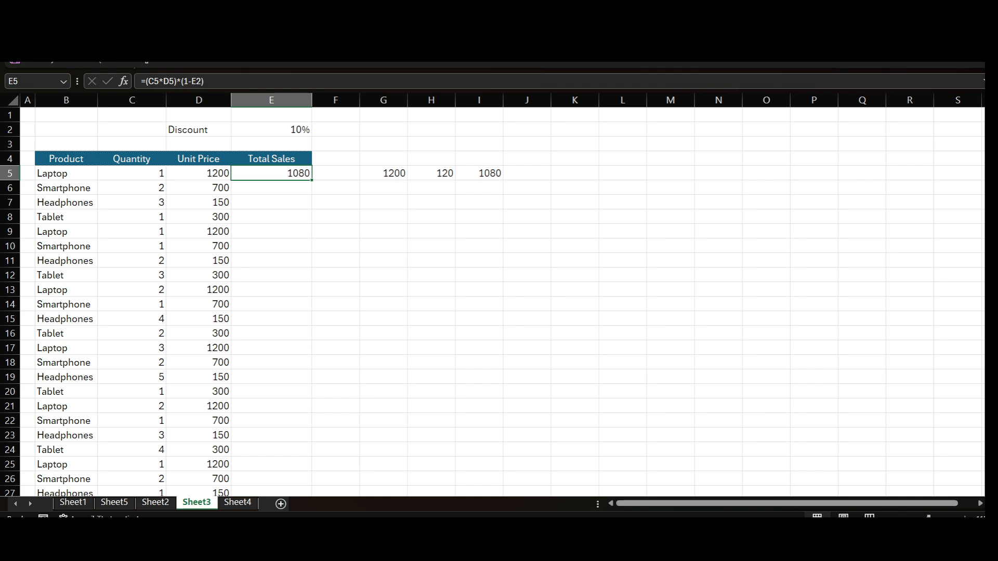
pyautogui.moveTo(311, 179); pyautogui.dragTo(312, 325)
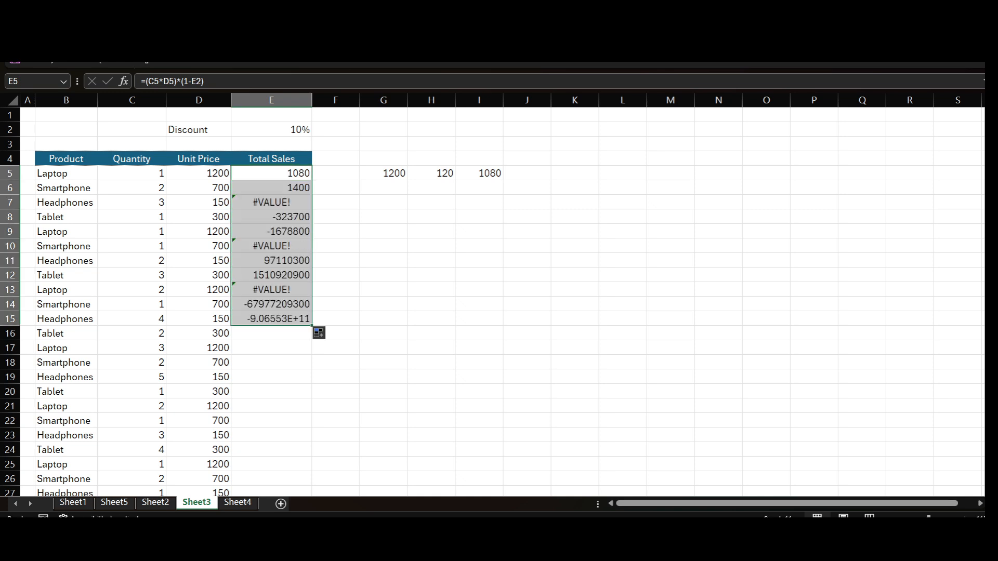
# - Compare the formulas in E5 and E6, tracing the cells E6 refers to and inspecting E3
pyautogui.click(271, 188)
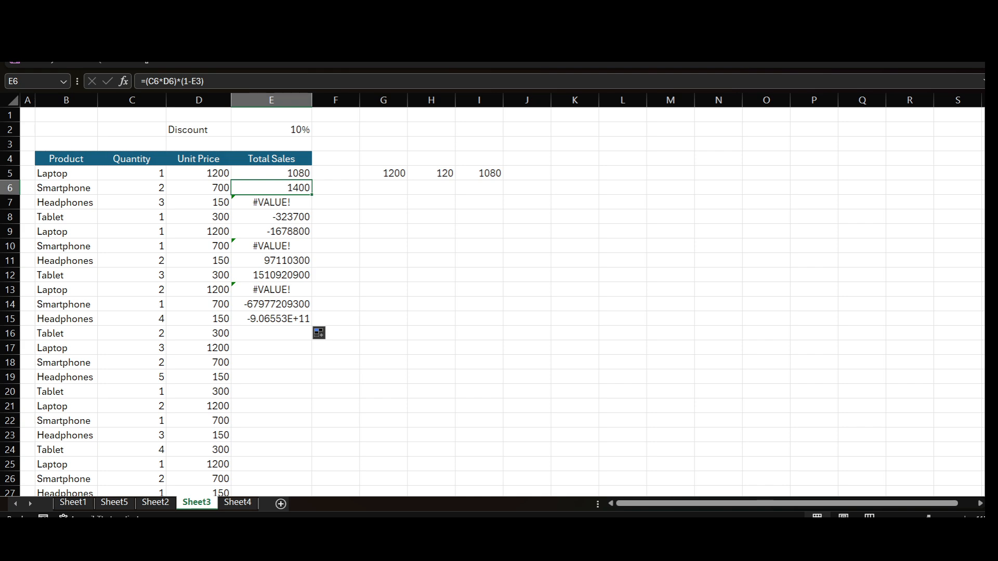
pyautogui.click(271, 173)
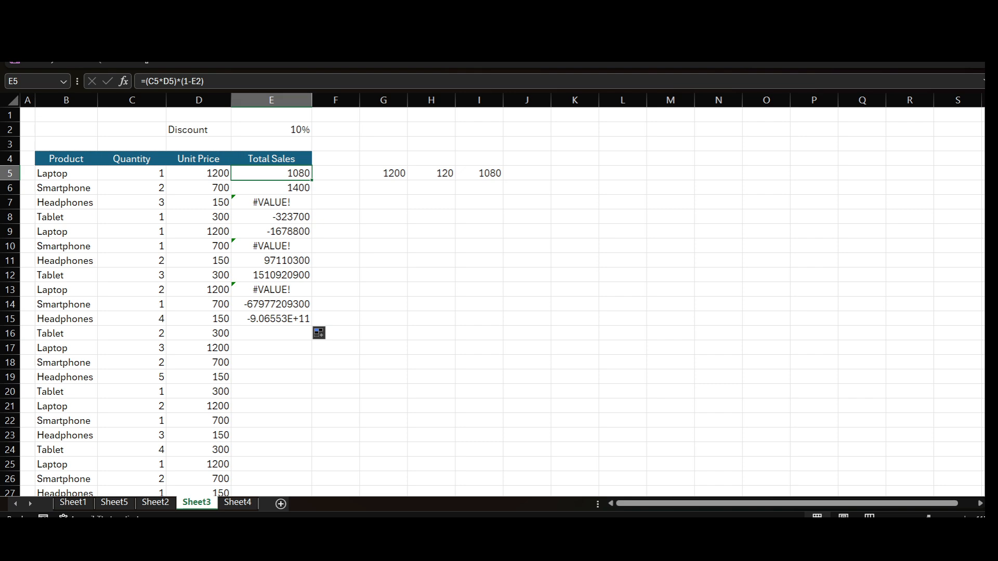
pyautogui.click(272, 188)
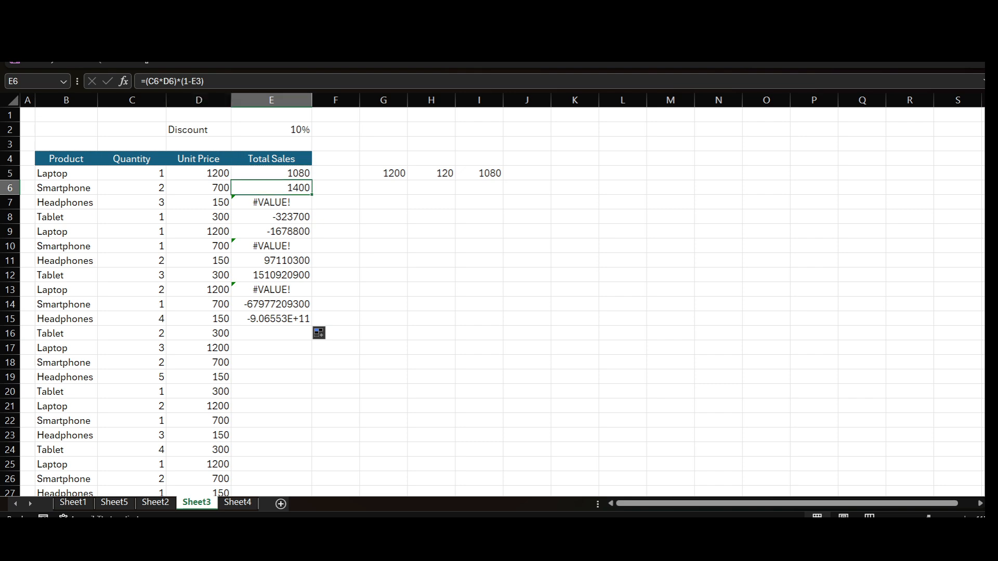
pyautogui.press('F2')
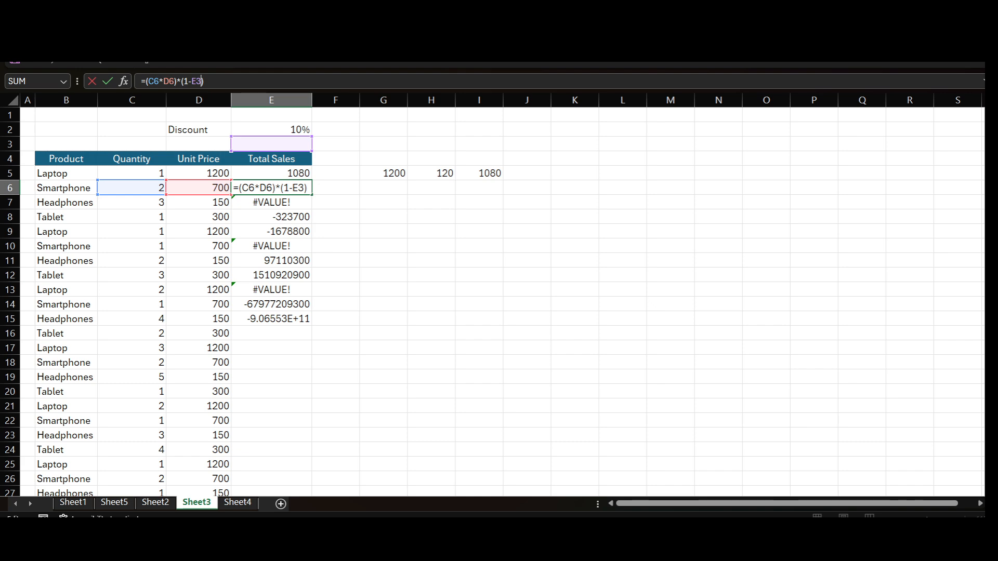
pyautogui.click(271, 144)
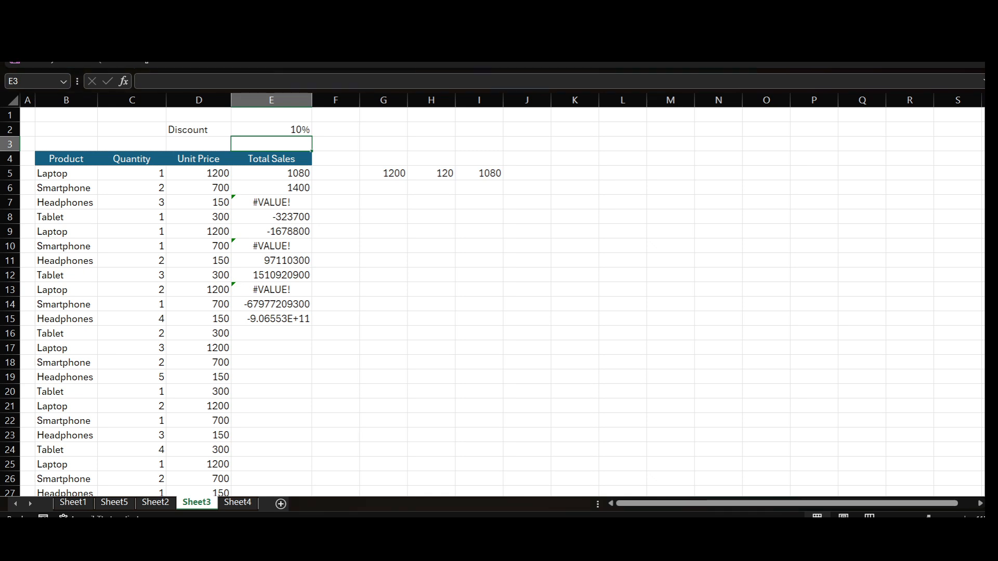
pyautogui.click(271, 187)
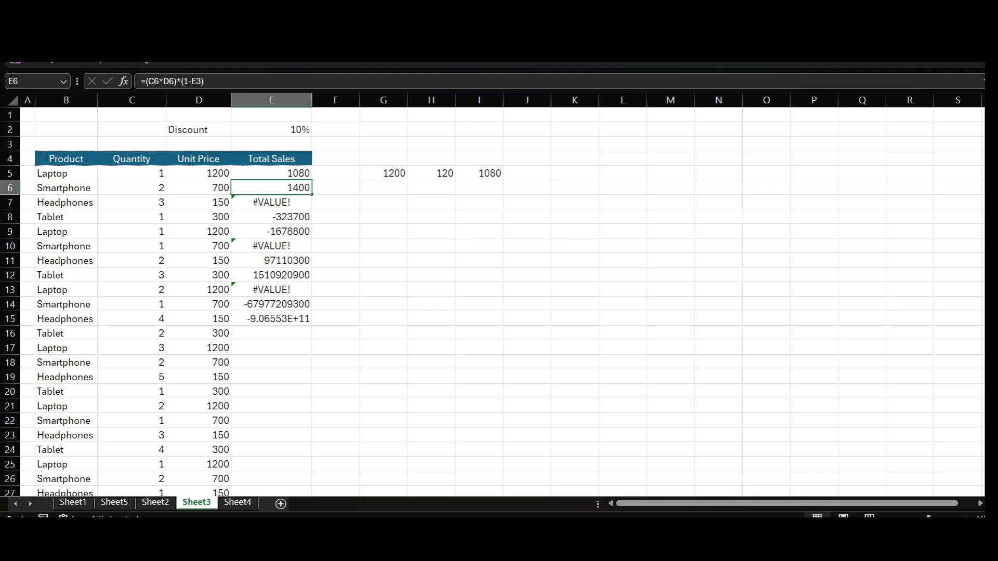
# - Examine the filled formulas in E7 and E8, tracing which cells E7 refers to
pyautogui.click(271, 202)
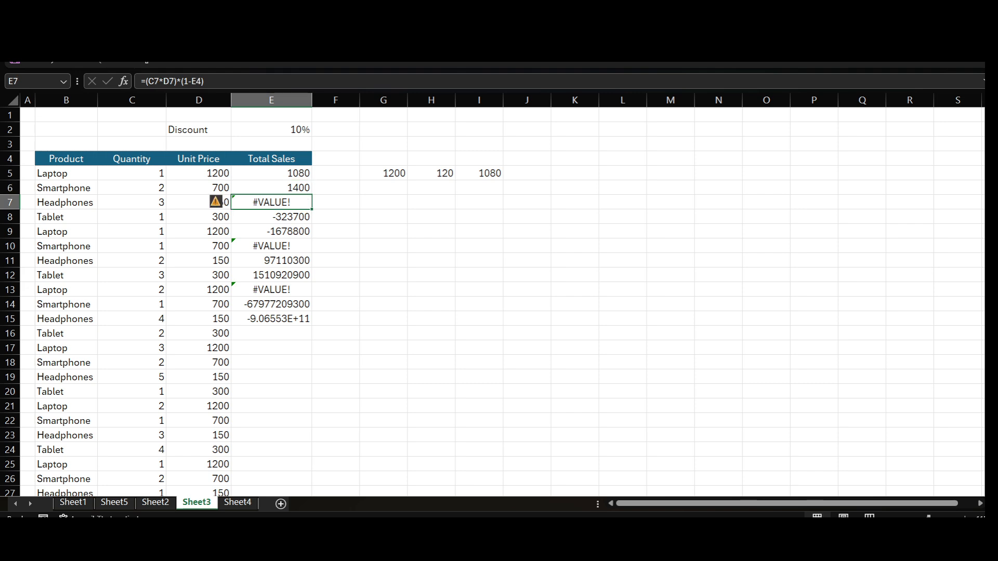
pyautogui.press('Up')
pyautogui.press('Down')
pyautogui.press('Left')
pyautogui.press('Right')
pyautogui.press('F2')
pyautogui.press('Return')
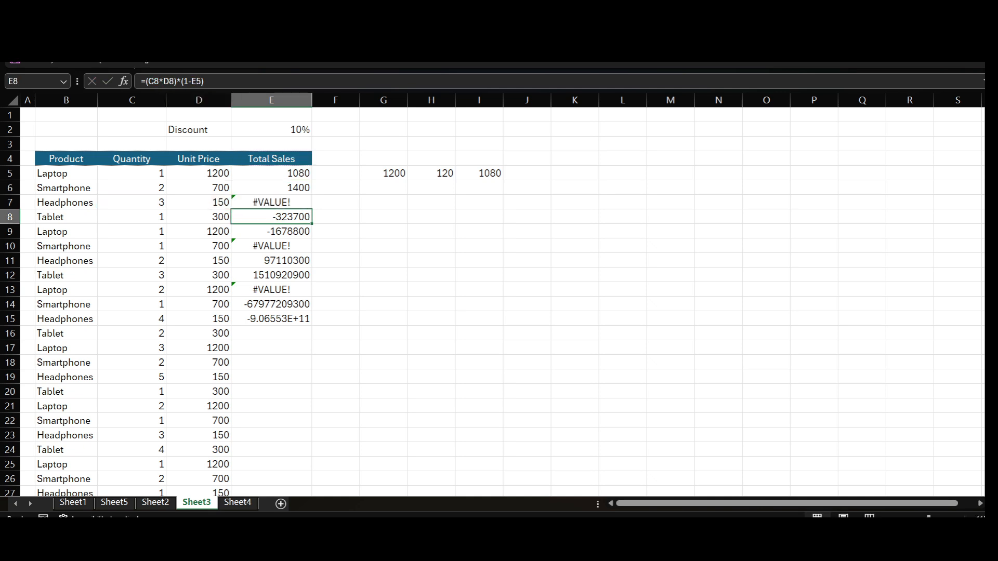
pyautogui.press('Left')
pyautogui.press('Right')
# - Make the discount reference in the E5 formula absolute, so it reads =(C5*D5)*(1-$E$2)
pyautogui.click(271, 130)
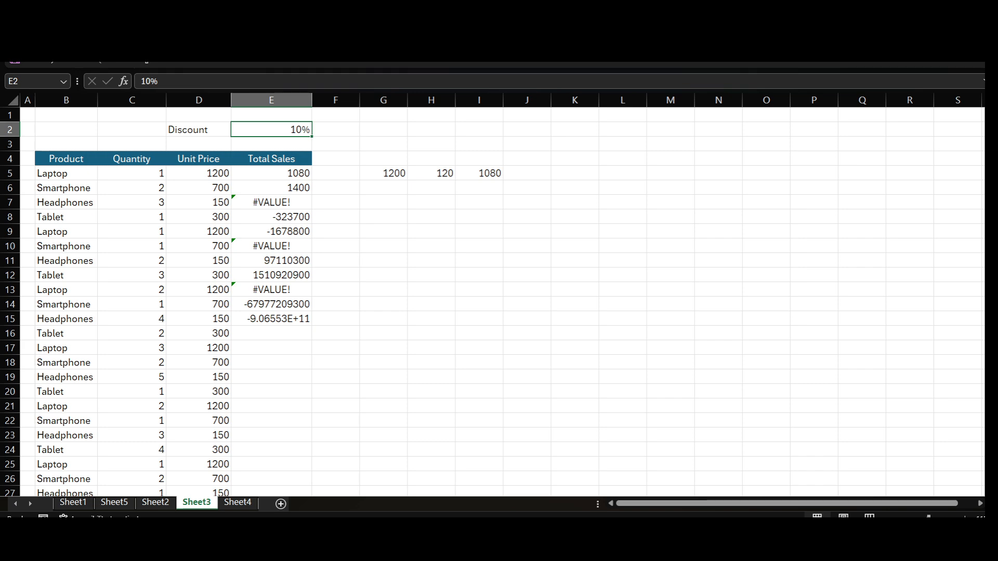
pyautogui.click(271, 173)
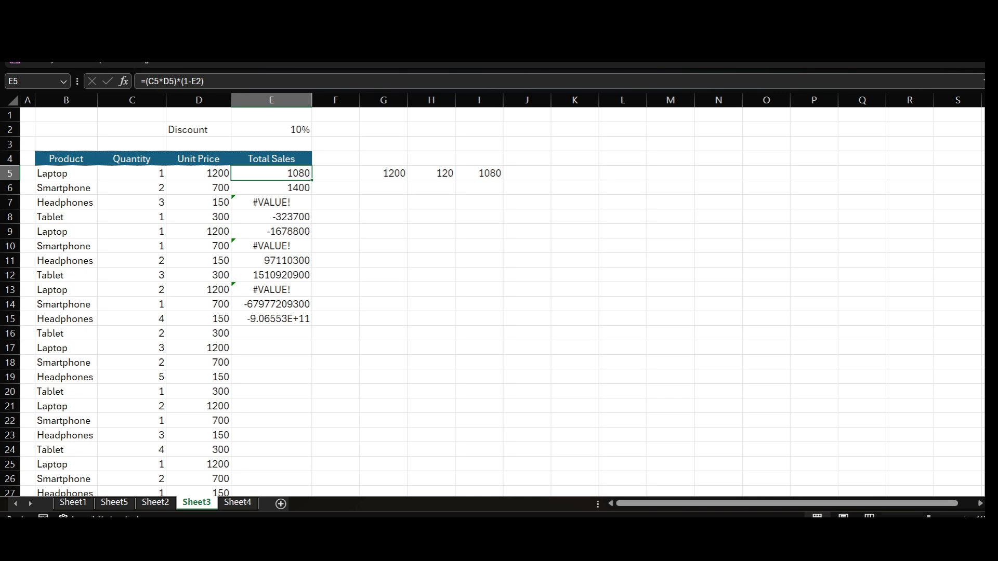
pyautogui.press('F2')
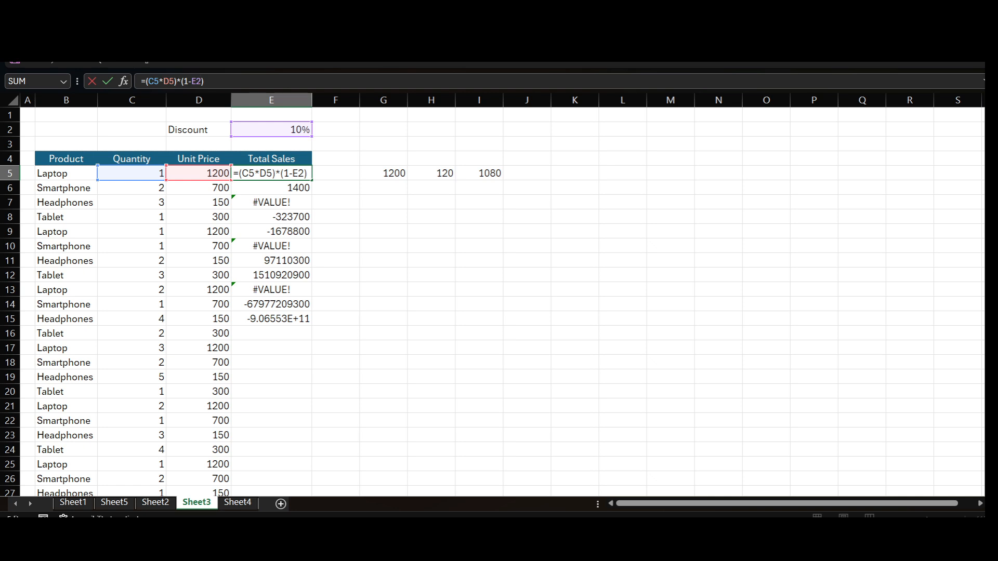
pyautogui.press('F4')
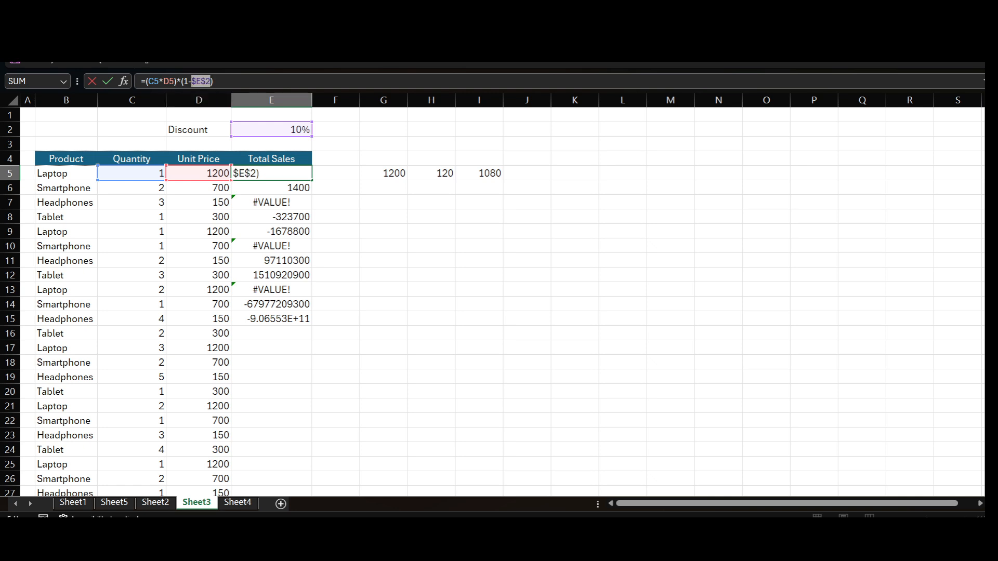
pyautogui.press('Return')
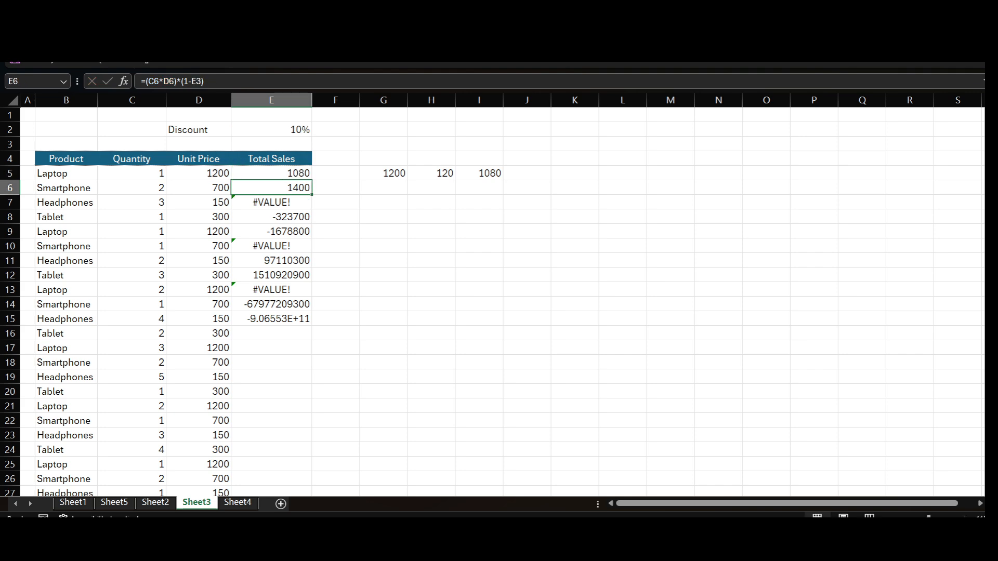
# - Fill the Total Sales formula with the absolute discount reference from E5 down to E54
pyautogui.click(271, 173)
pyautogui.moveTo(311, 180)
pyautogui.mouseDown()
pyautogui.moveTo(312, 493)
pyautogui.moveTo(312, 427)
pyautogui.mouseUp()
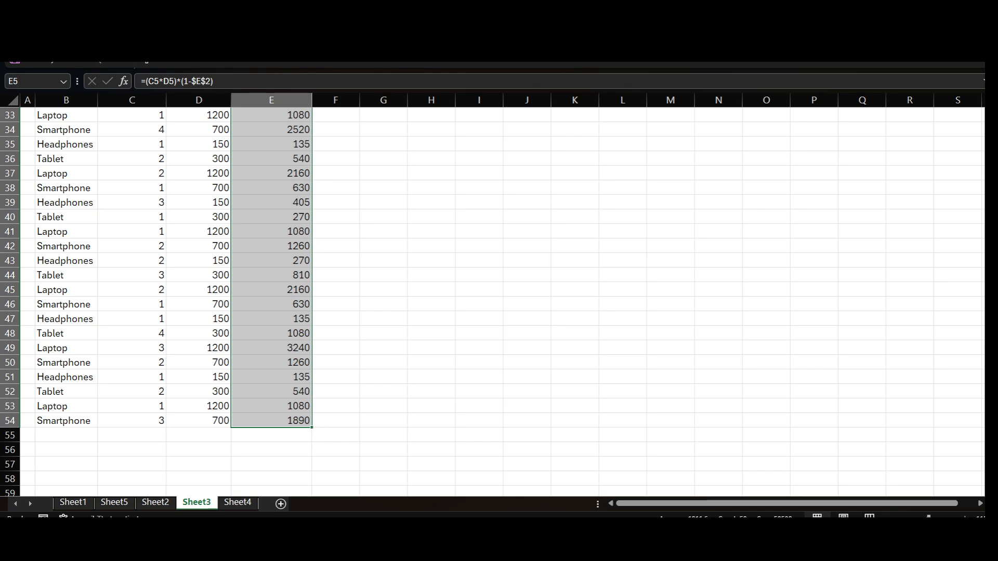
pyautogui.scroll(2, 312, 427)
pyautogui.scroll(5, 158, 304)
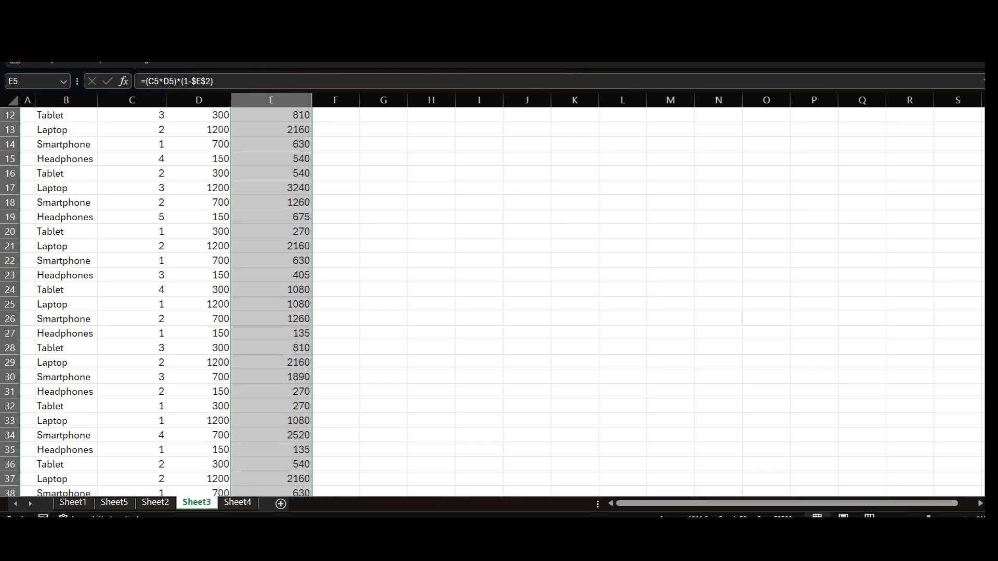
pyautogui.scroll(4, 271, 260)
# - Check the Total Sales formulas in several rows between E6 and E26 for their discount reference
pyautogui.click(271, 260)
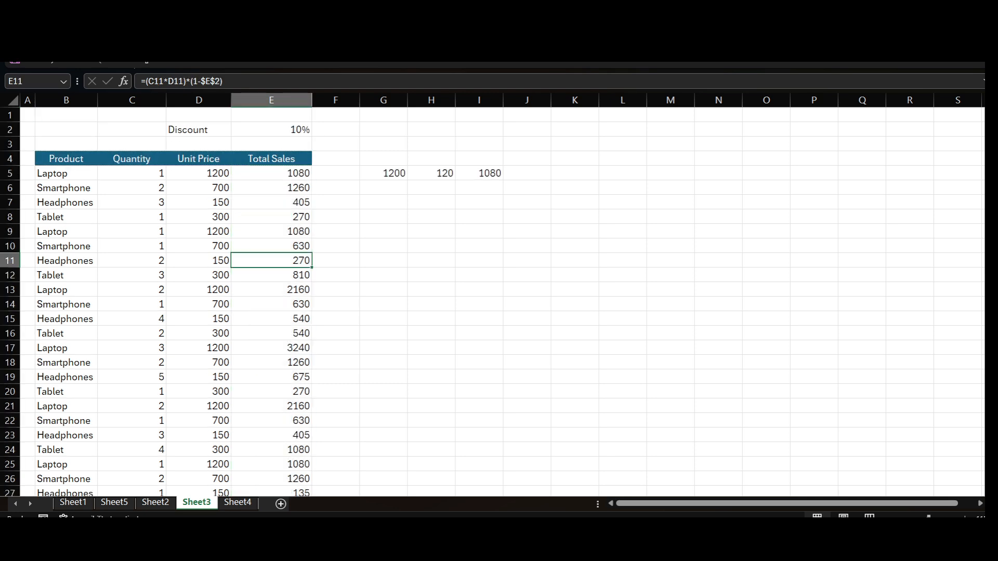
pyautogui.click(271, 333)
pyautogui.click(271, 420)
pyautogui.click(271, 479)
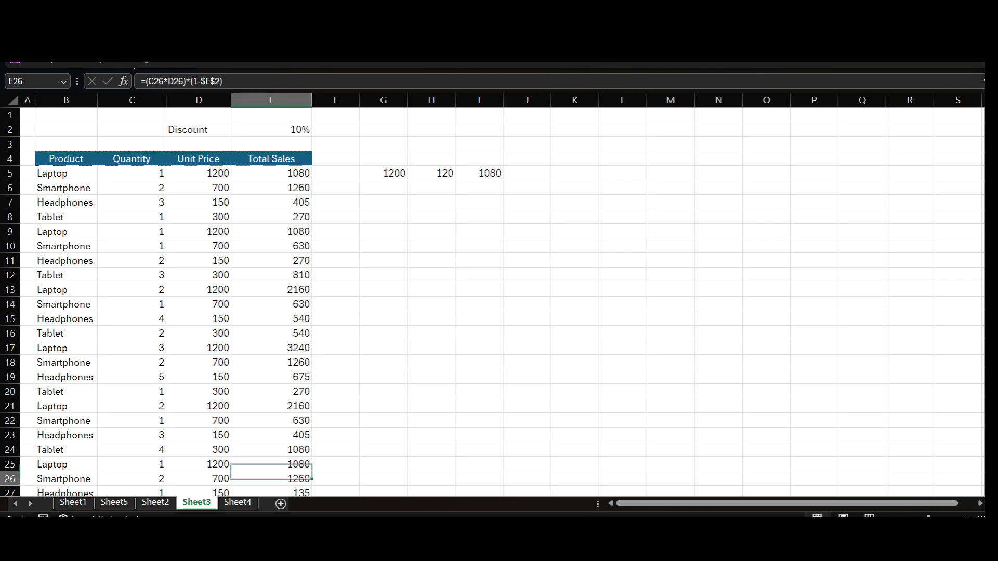
pyautogui.click(271, 333)
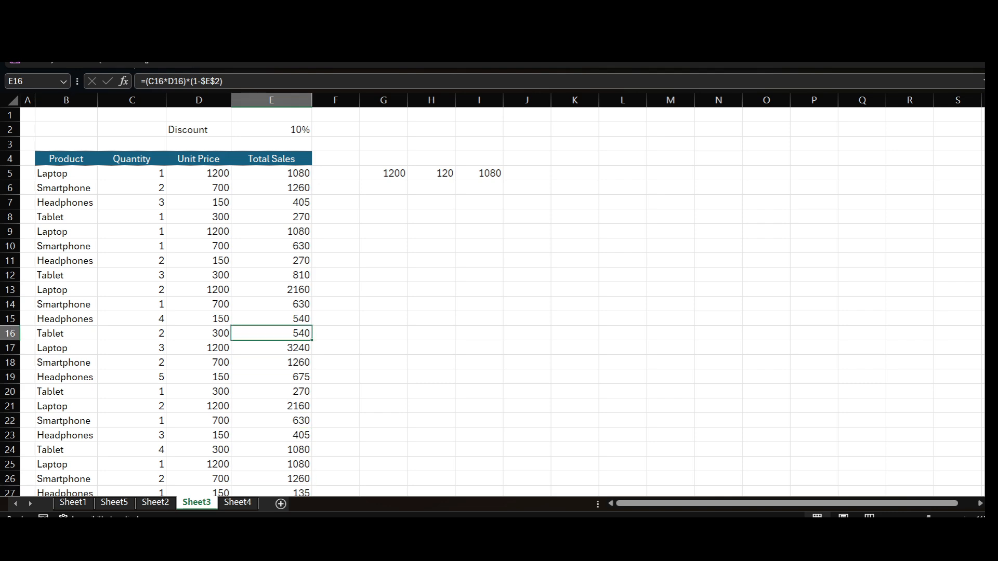
pyautogui.click(271, 406)
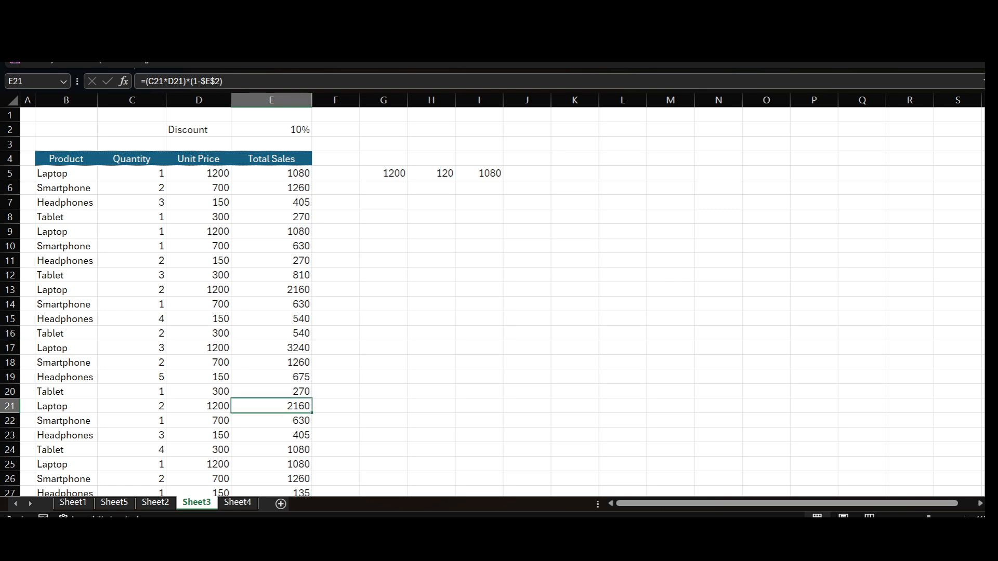
pyautogui.click(271, 464)
pyautogui.click(271, 348)
pyautogui.click(271, 232)
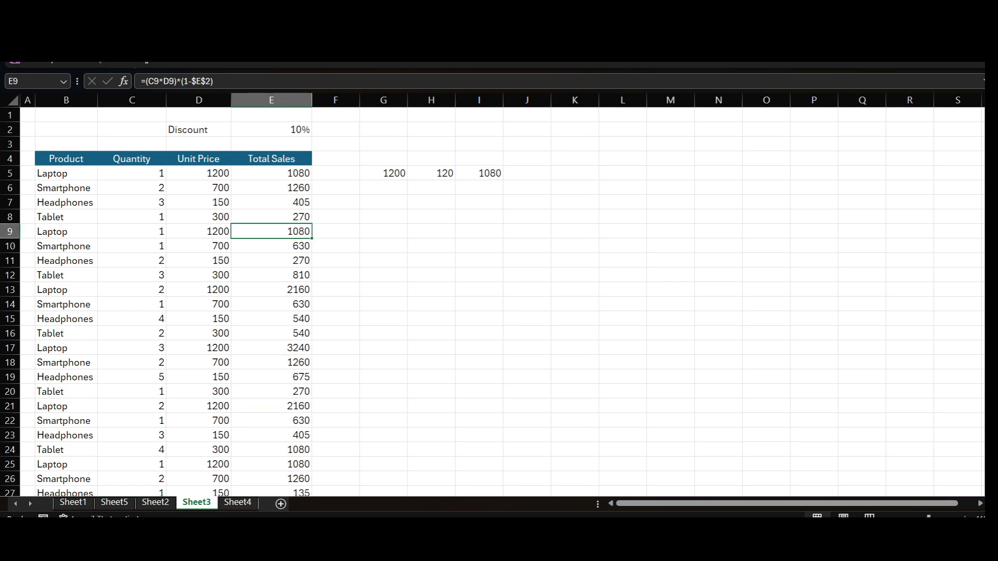
pyautogui.click(271, 188)
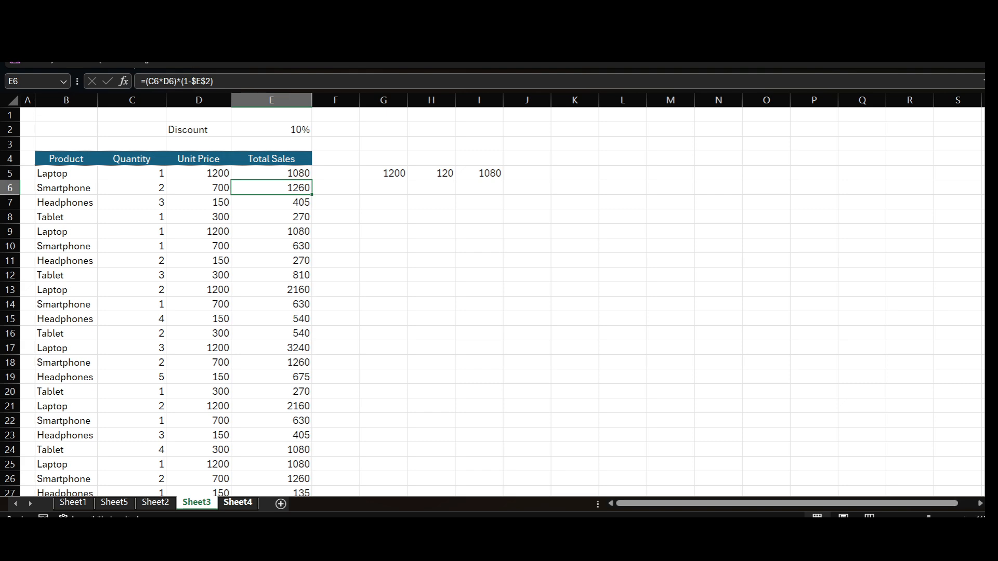
# - Switch to Sheet4 and clear the TA, DA and HRA values in D5:F8
pyautogui.hotkey('ctrl', 'pagedown')
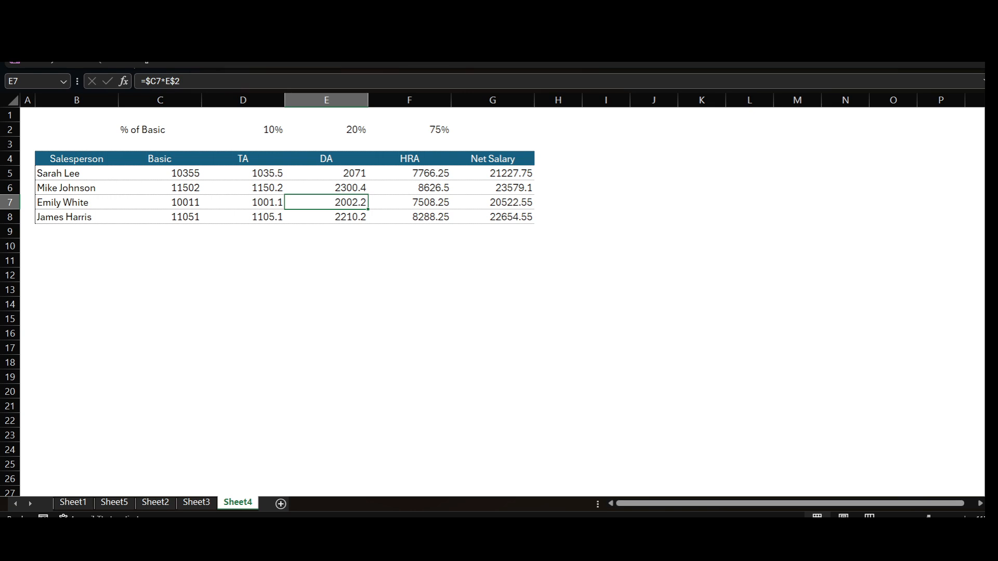
pyautogui.moveTo(242, 173); pyautogui.dragTo(410, 217)
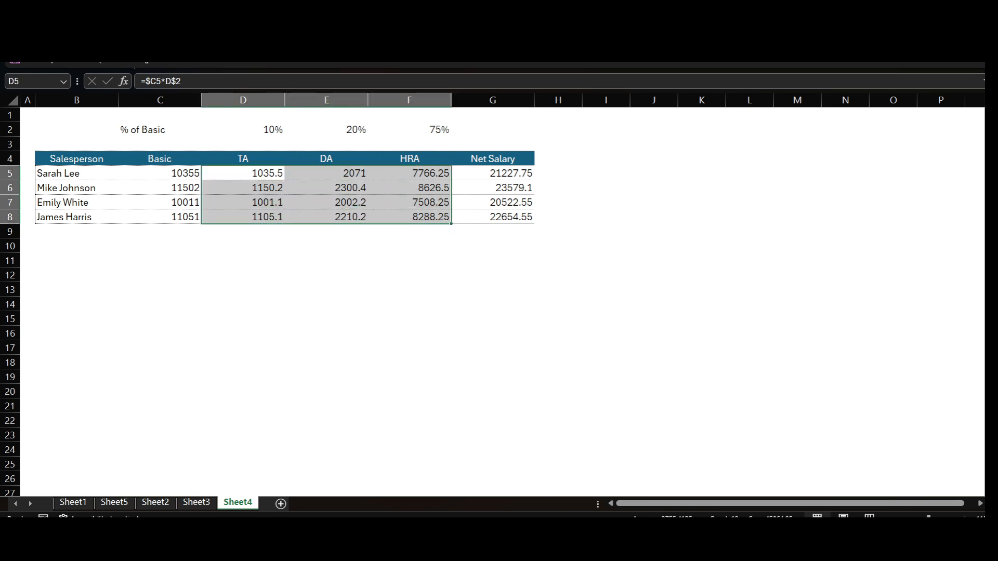
pyautogui.press('Delete')
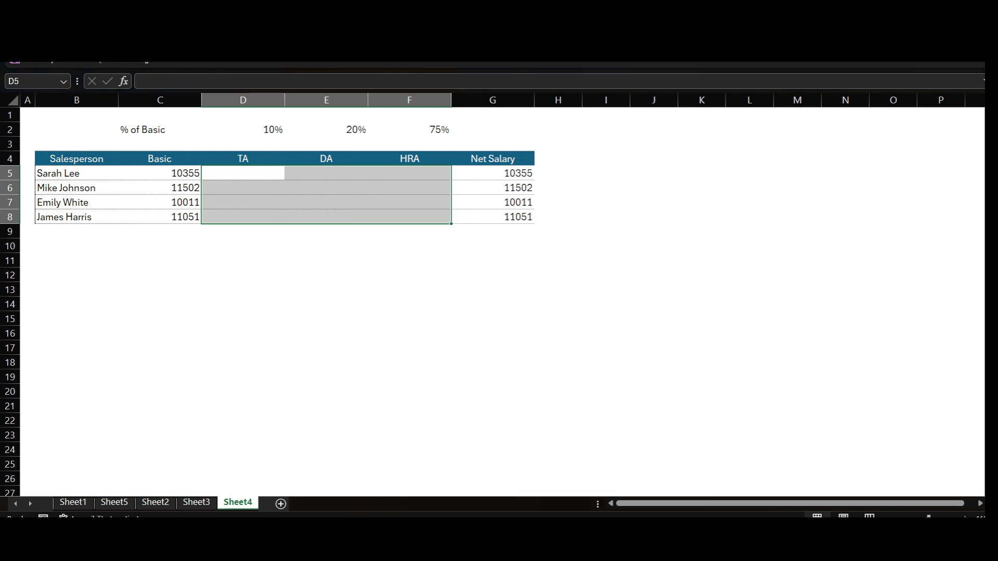
# - Review the salary table's columns from Salesperson and Basic through TA, DA and HRA to the Net Salary formulas
pyautogui.moveTo(76, 159); pyautogui.dragTo(77, 216)
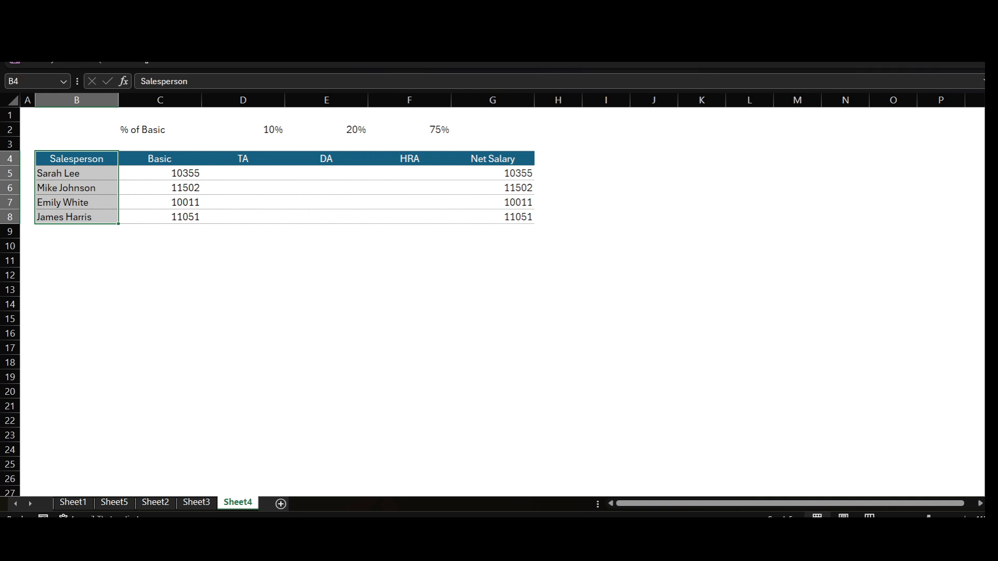
pyautogui.moveTo(159, 158); pyautogui.dragTo(159, 217)
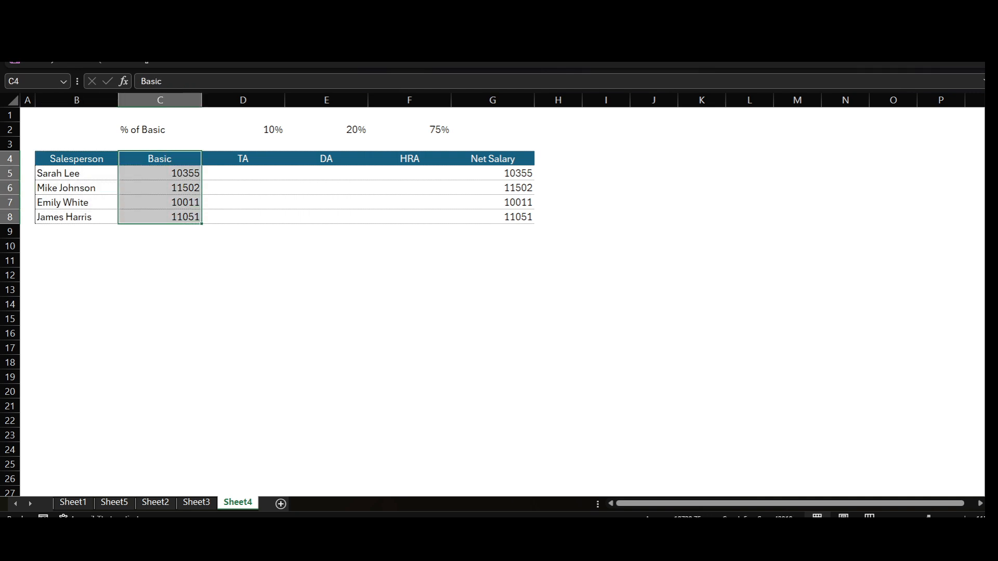
pyautogui.click(243, 158)
pyautogui.click(326, 158)
pyautogui.click(409, 159)
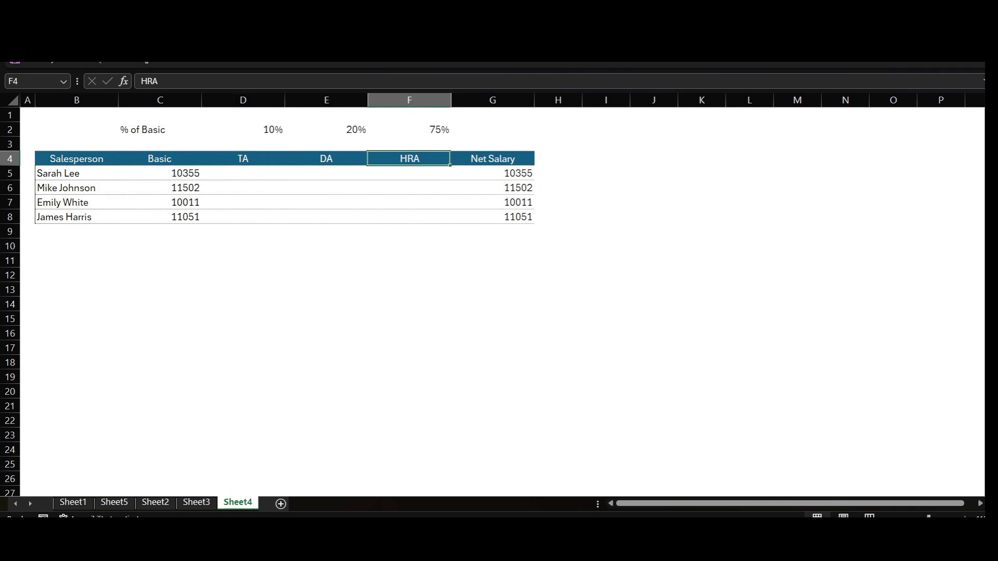
pyautogui.moveTo(492, 173); pyautogui.dragTo(492, 216)
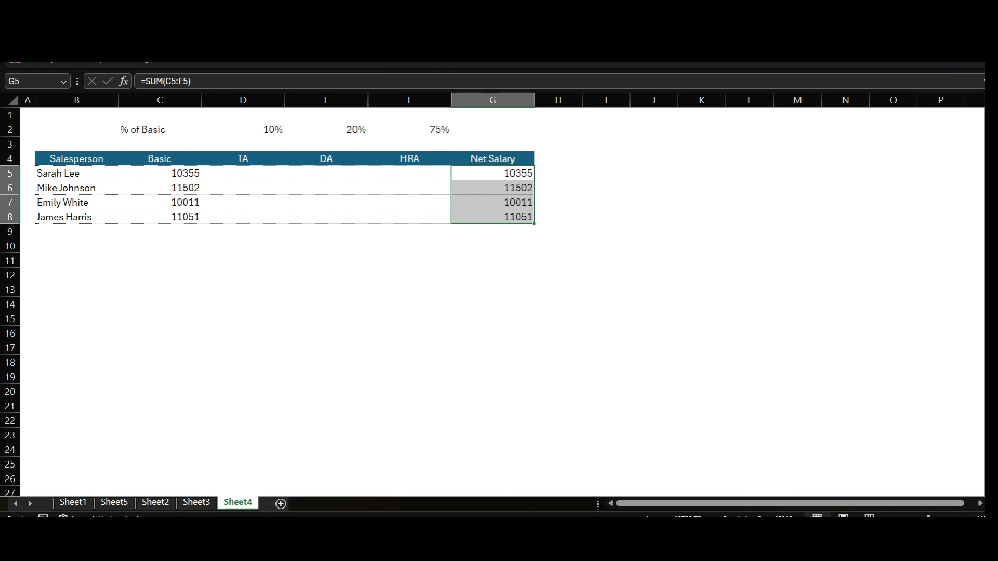
pyautogui.click(243, 173)
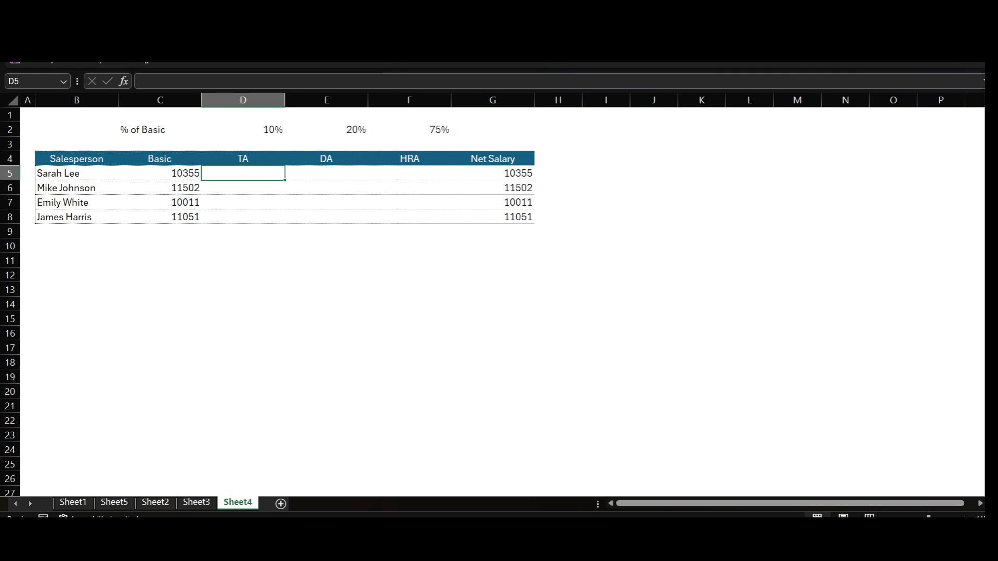
pyautogui.press('Right')
pyautogui.press('Right')
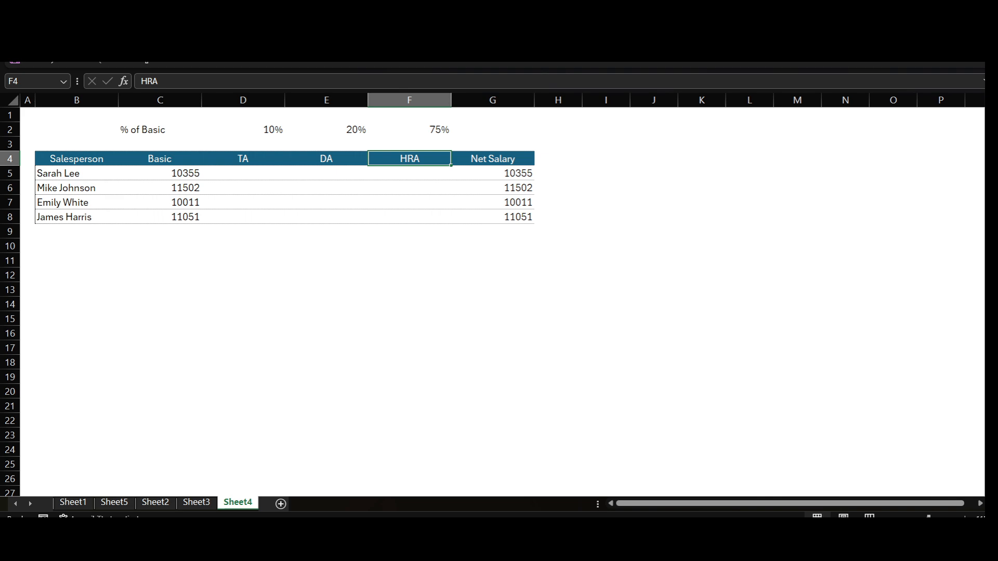
# - Review the percentages of Basic in D2:F2 that apply to TA, DA and HRA
pyautogui.click(243, 129)
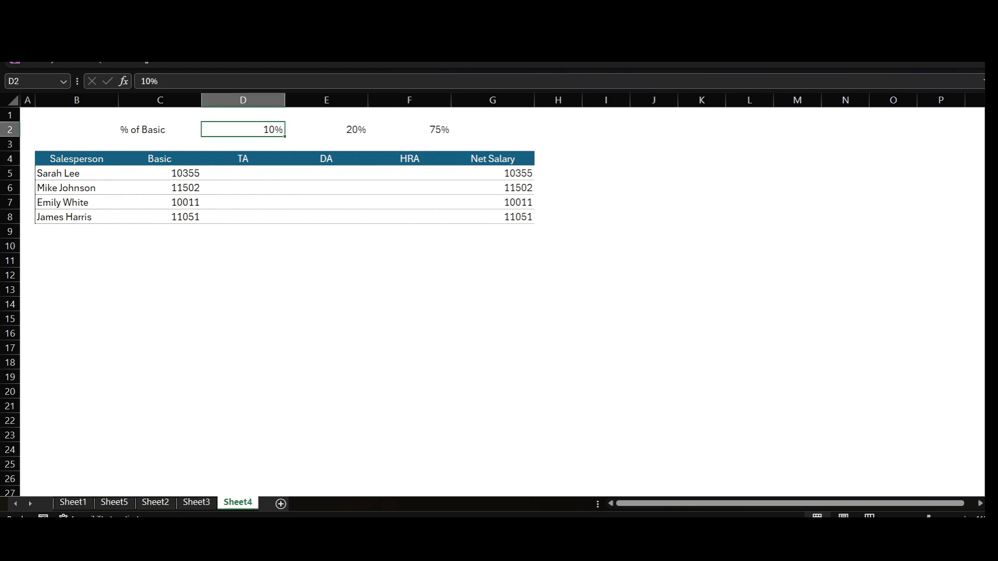
pyautogui.press('Right')
pyautogui.press('Right')
pyautogui.press('Up')
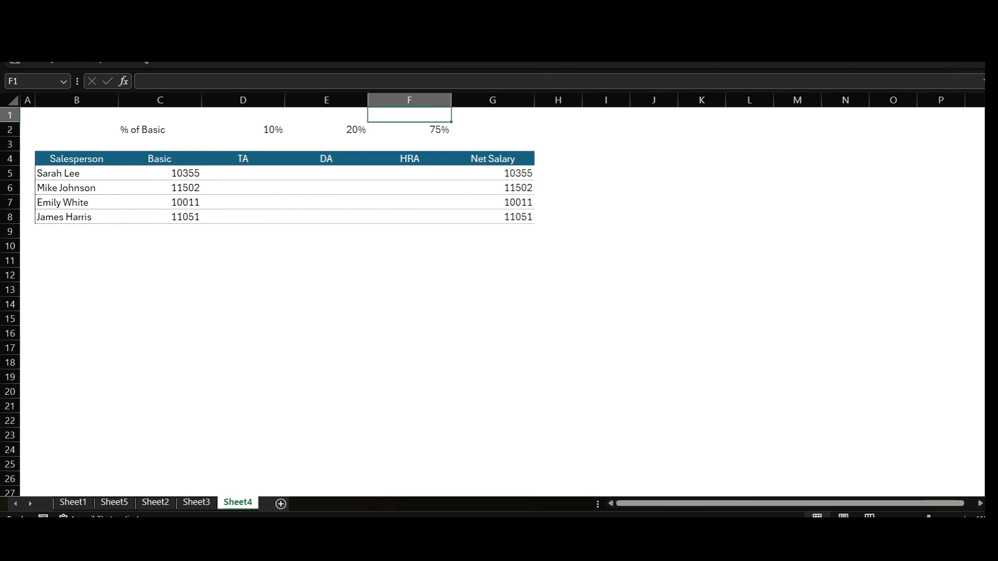
# - Enter the TA formula =C5*D2 in D5, multiplying the first Basic salary by the TA percentage
pyautogui.click(243, 173)
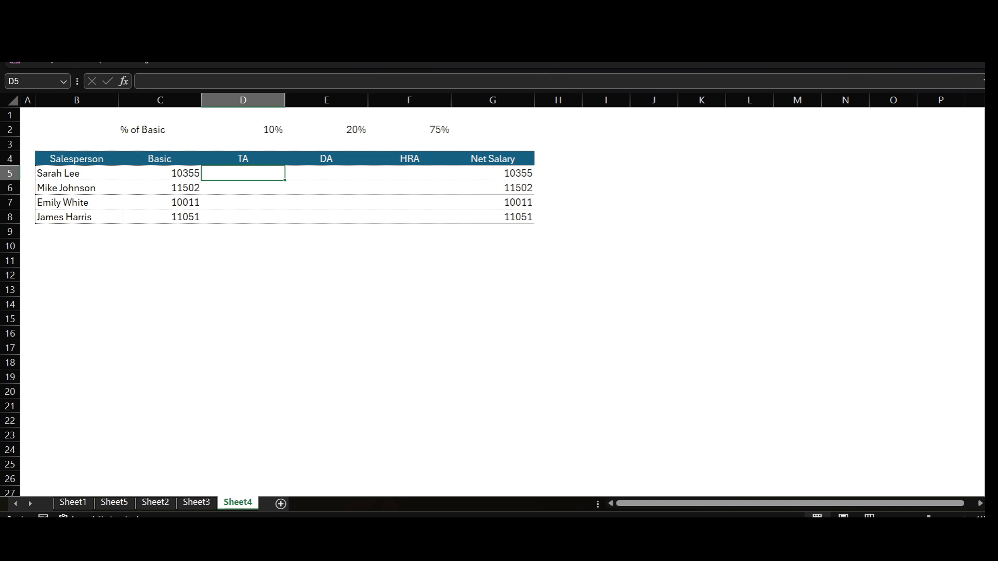
pyautogui.write('=')
pyautogui.press('Left')
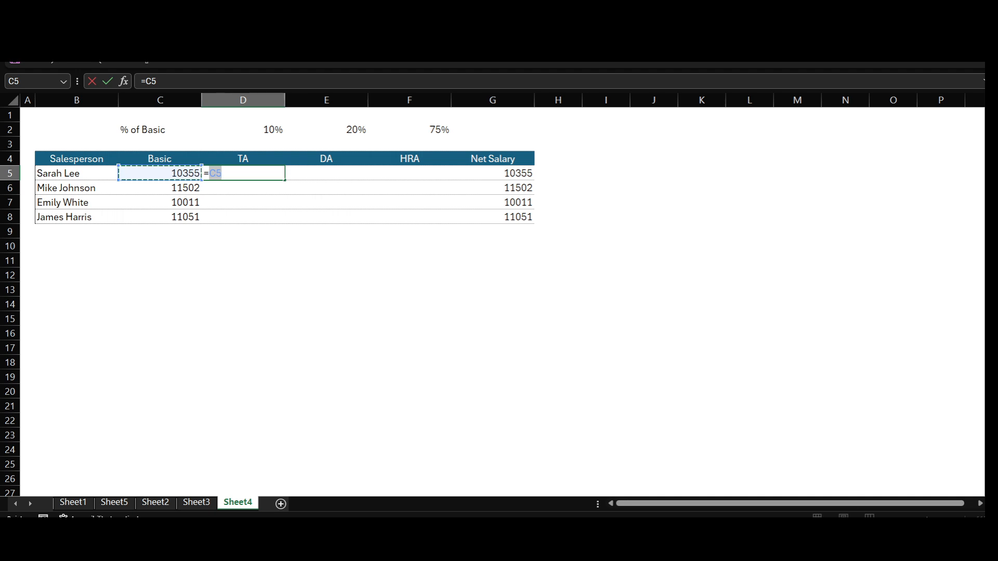
pyautogui.write('*')
pyautogui.press('Up')
pyautogui.press('Up')
pyautogui.press('Up')
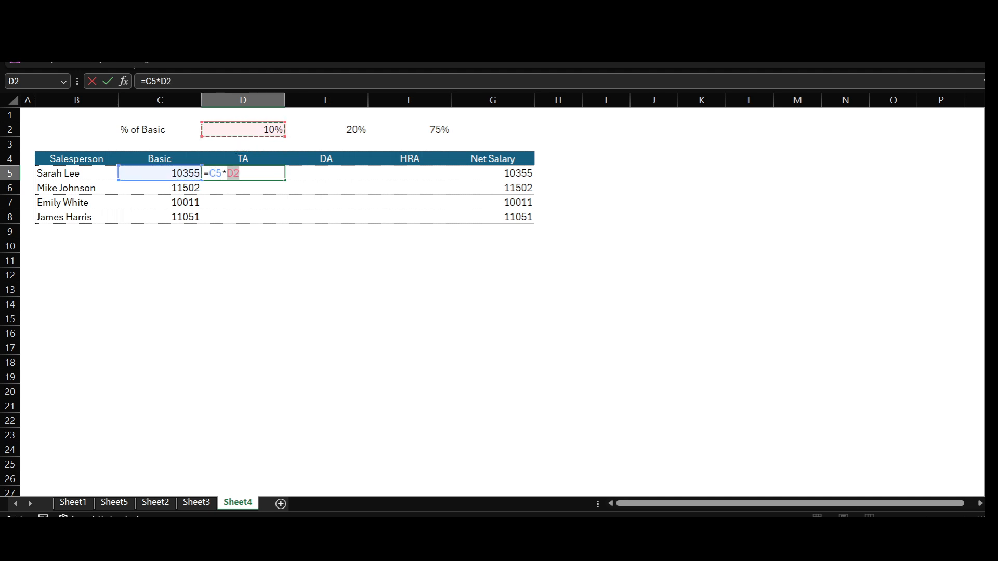
pyautogui.press('Return')
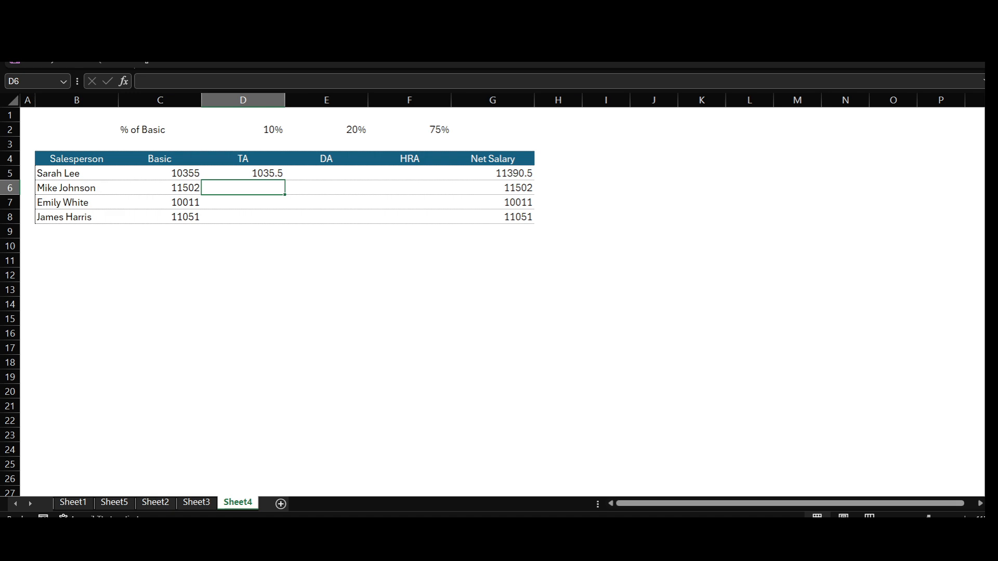
# - Fill the relative TA formula from D5 across to F5
pyautogui.press('Up')
pyautogui.hotkey('shift', 'Right')
pyautogui.hotkey('shift', 'Right')
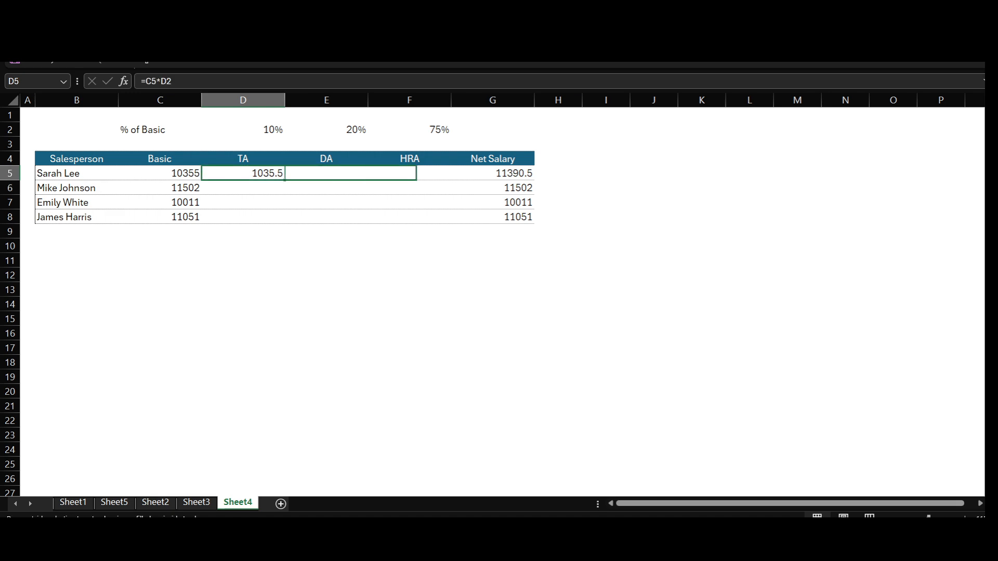
pyautogui.hotkey('ctrl', 'r')
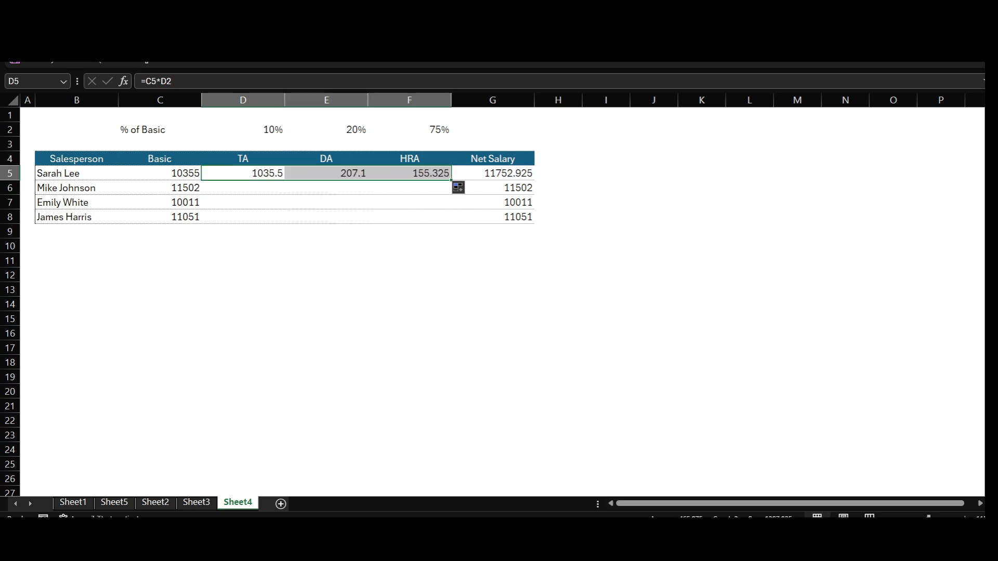
# - Compare the formulas in D5 and E5, tracing which Basic and percentage cells each one refers to
pyautogui.hotkey('shift', 'Left')
pyautogui.hotkey('shift', 'Left')
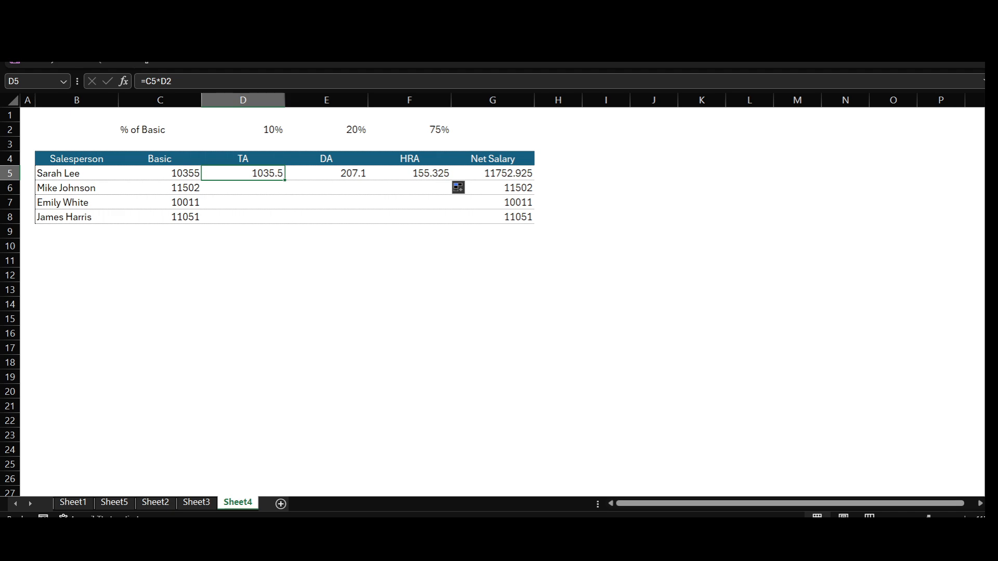
pyautogui.click(326, 173)
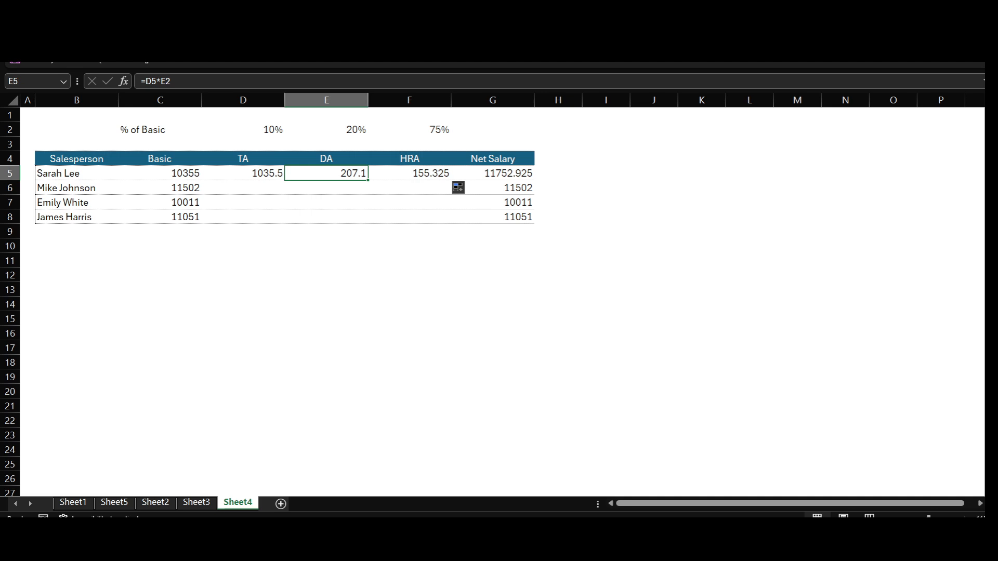
pyautogui.click(243, 173)
pyautogui.press('F2')
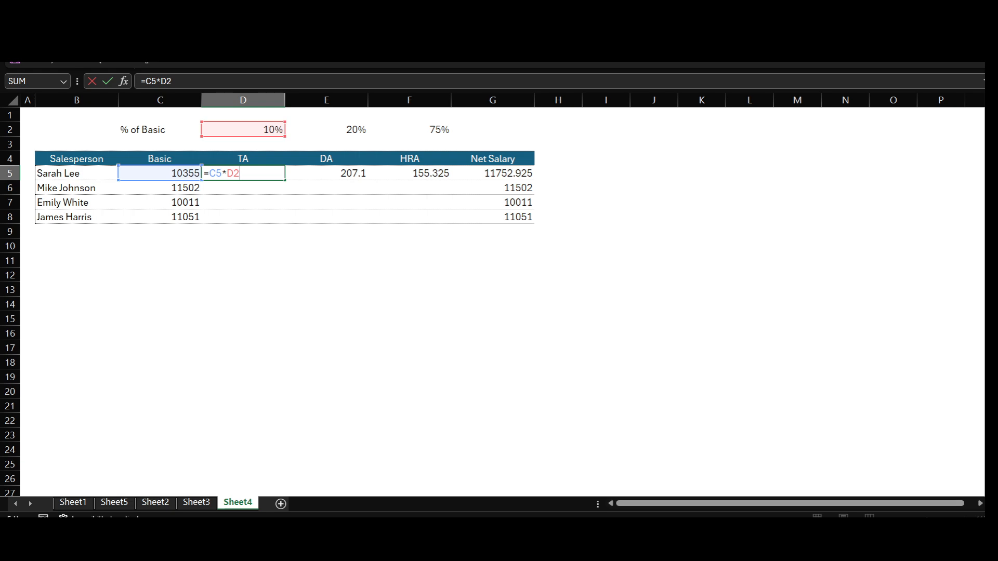
pyautogui.press('Tab')
pyautogui.press('Left')
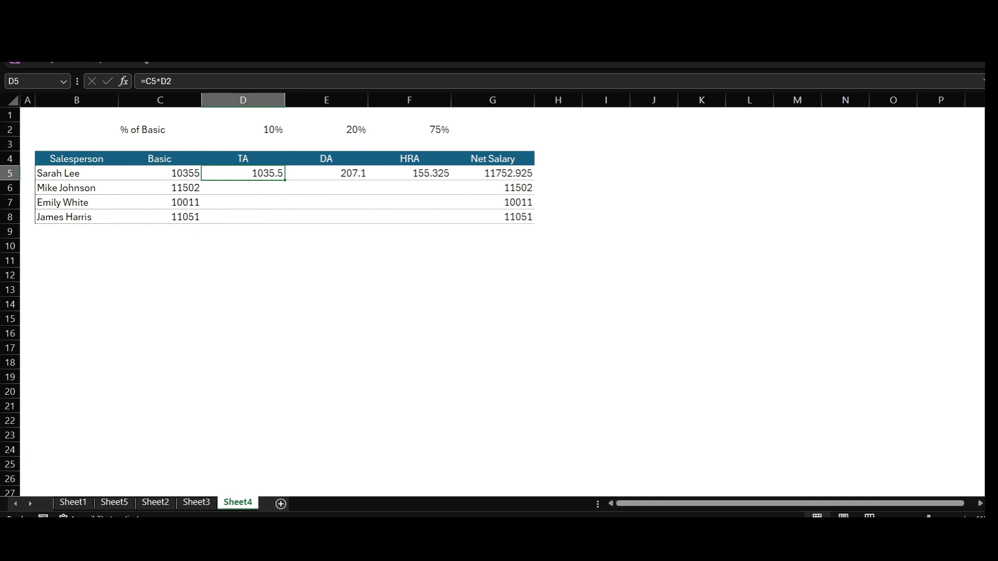
pyautogui.press('F2')
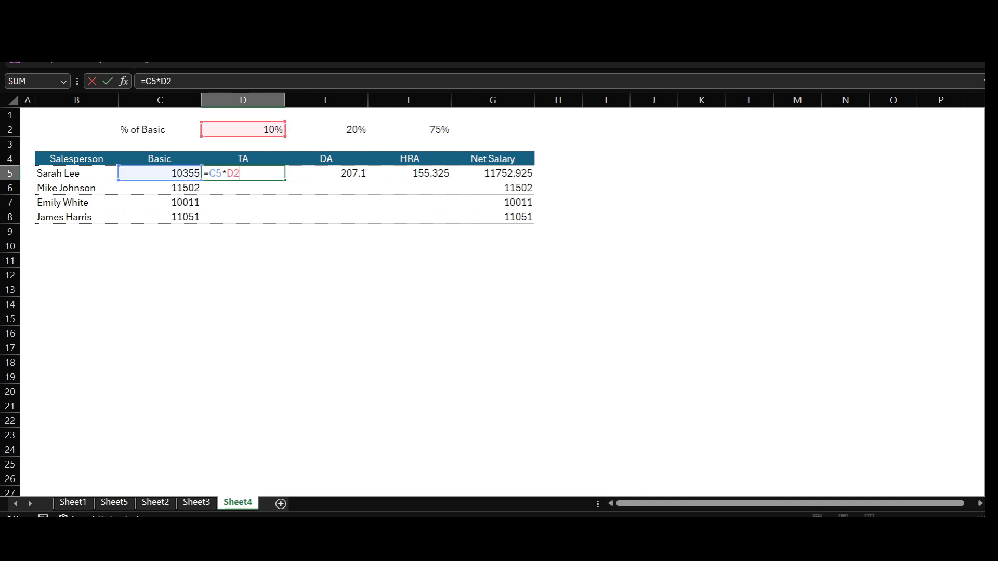
pyautogui.press('Tab')
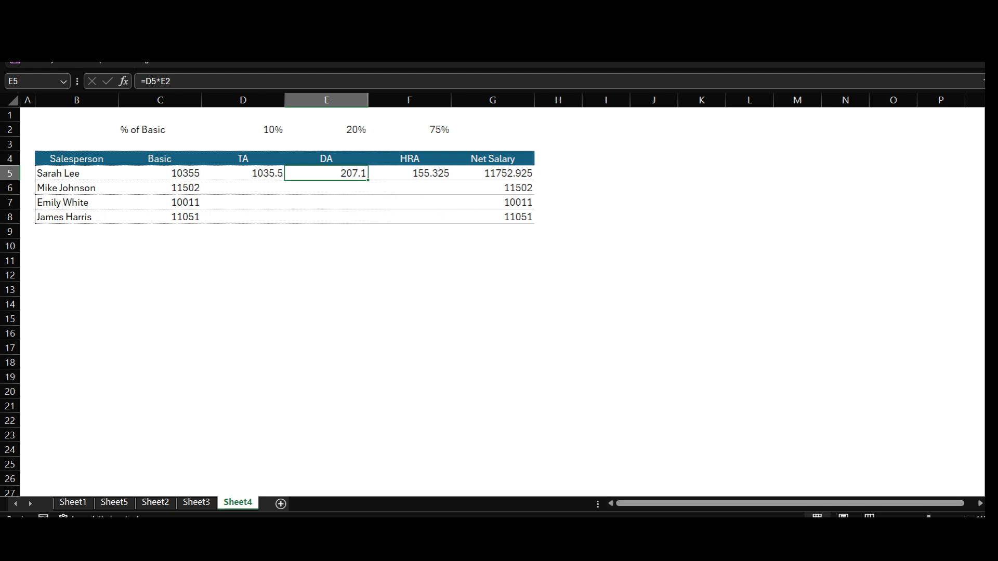
pyautogui.press('Left')
pyautogui.press('F2')
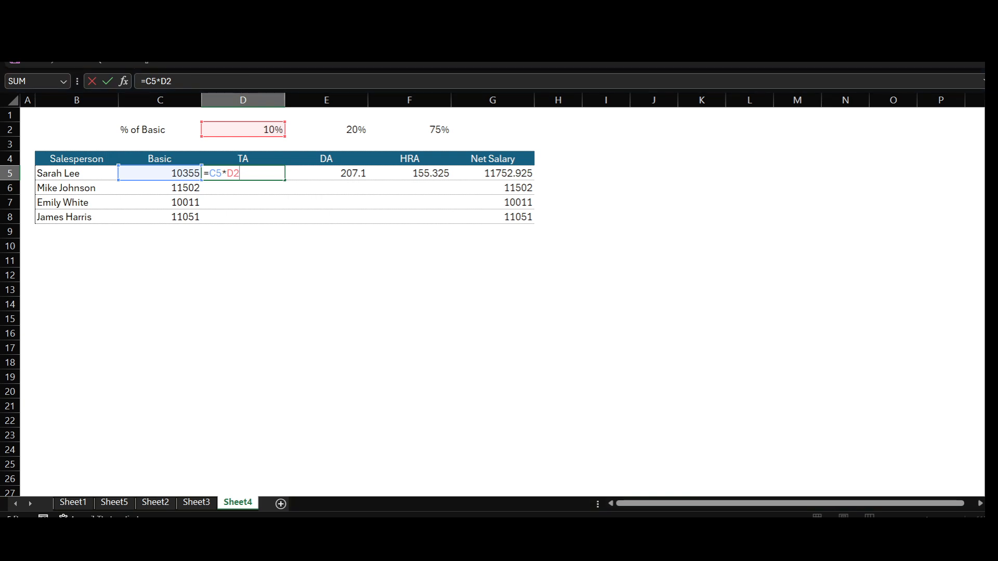
pyautogui.press('Tab')
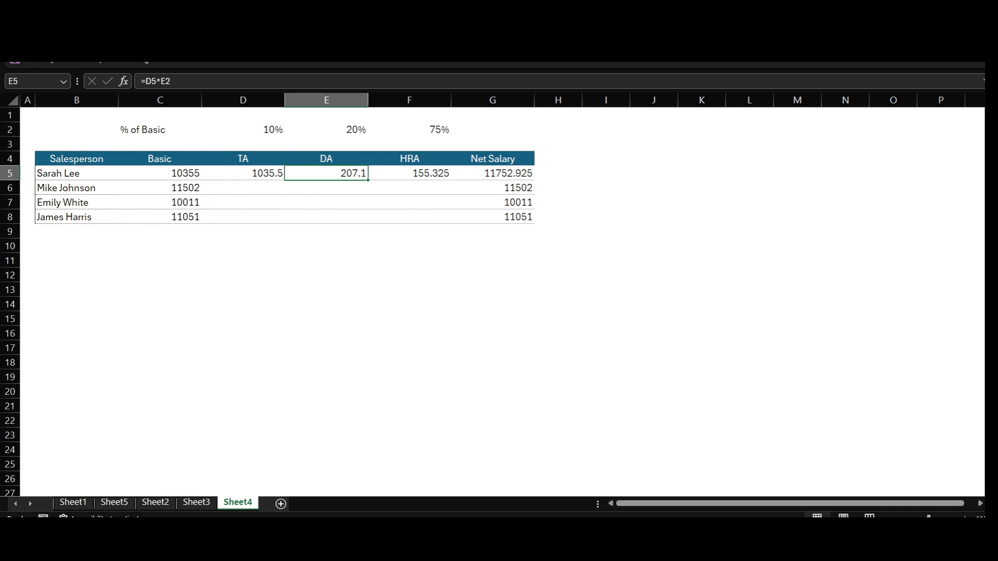
pyautogui.press('F2')
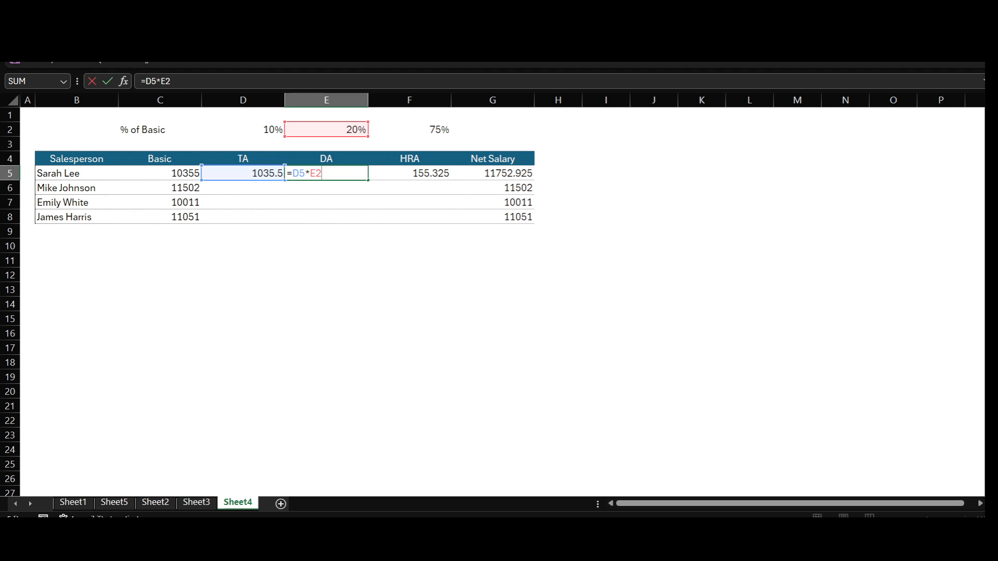
pyautogui.press('Return')
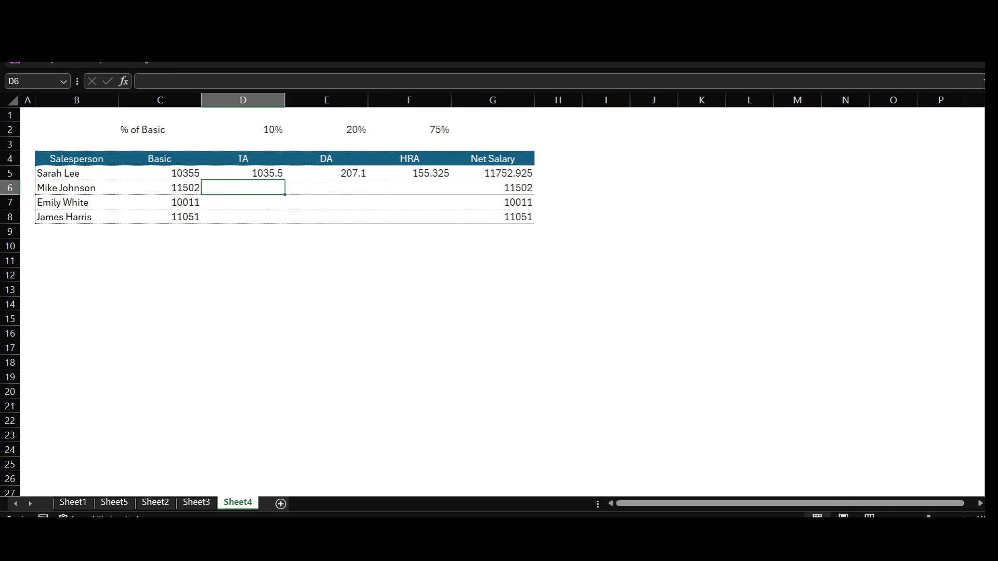
# - Make the Basic reference in D5 absolute so it reads =$C$5*D2, and fill that formula across to F5
pyautogui.press('Up')
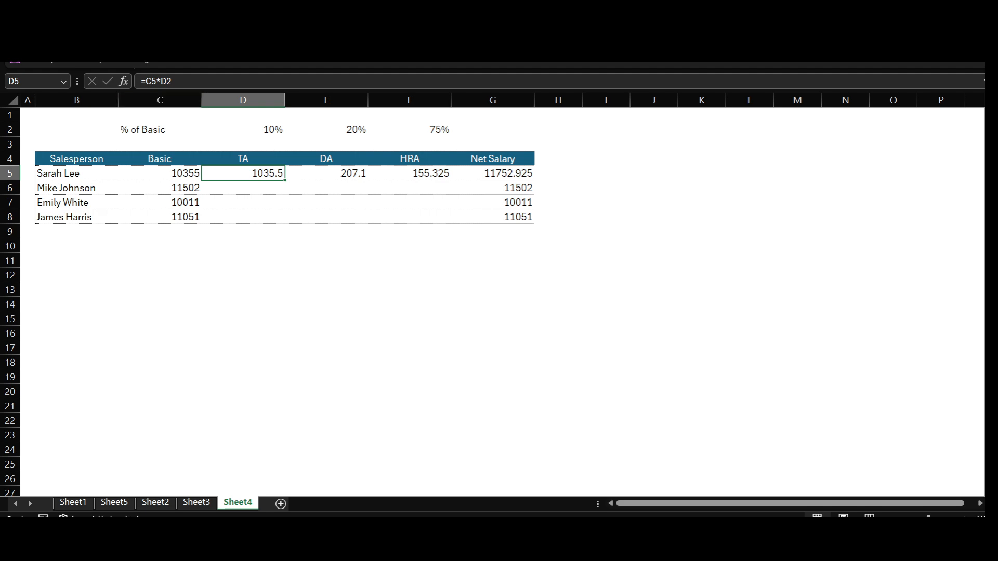
pyautogui.click(152, 81)
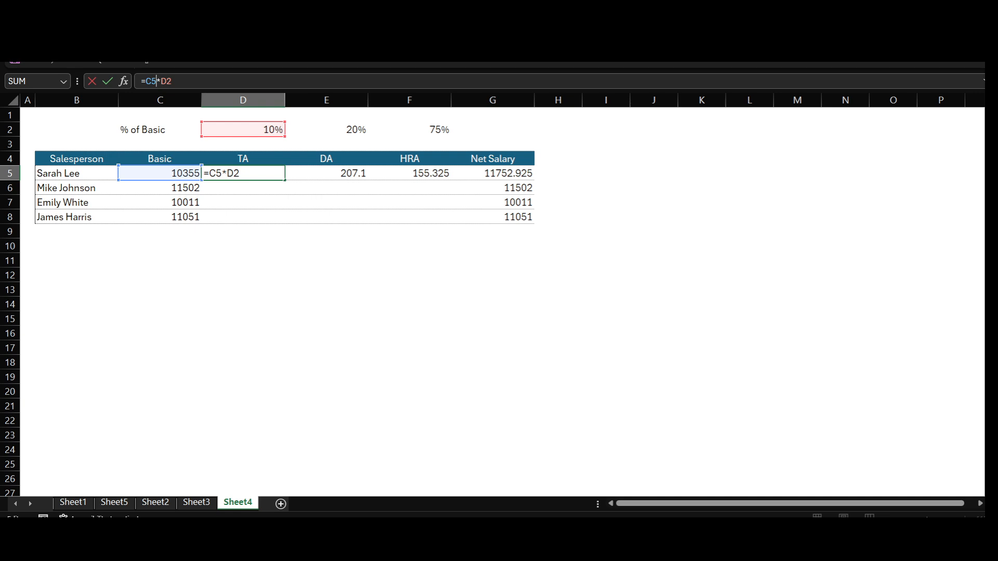
pyautogui.press('F4')
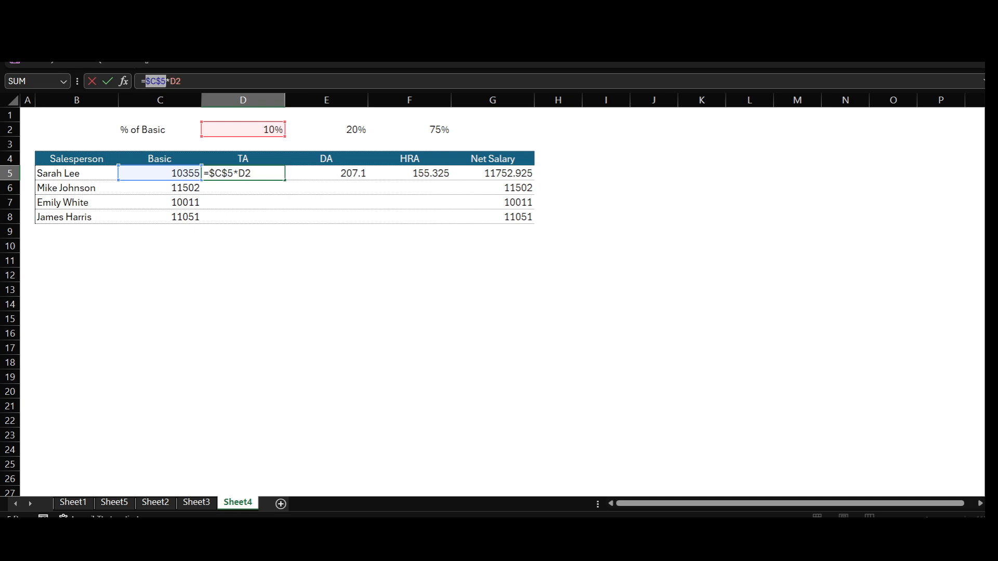
pyautogui.press('Return')
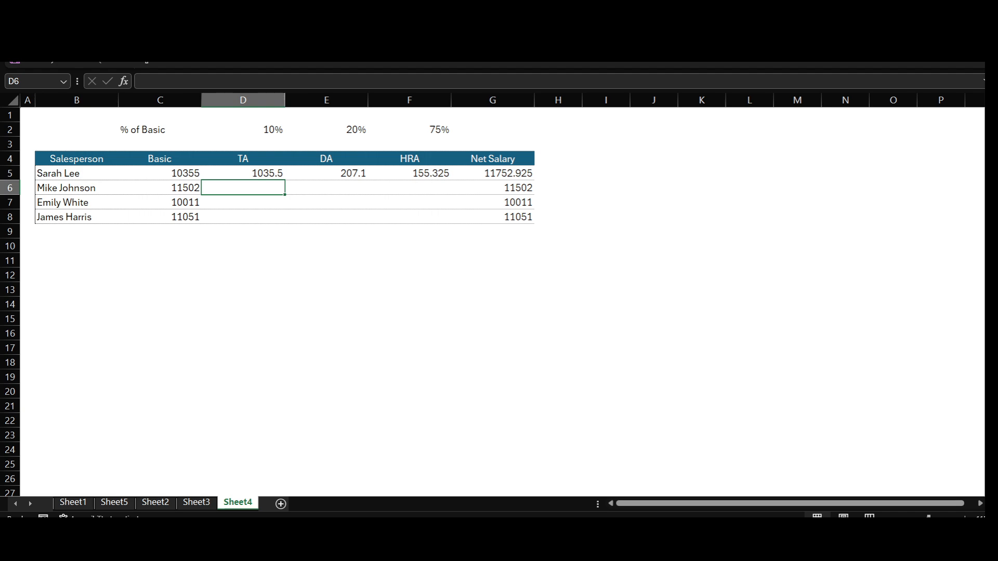
pyautogui.click(242, 173)
pyautogui.moveTo(284, 180); pyautogui.dragTo(416, 175)
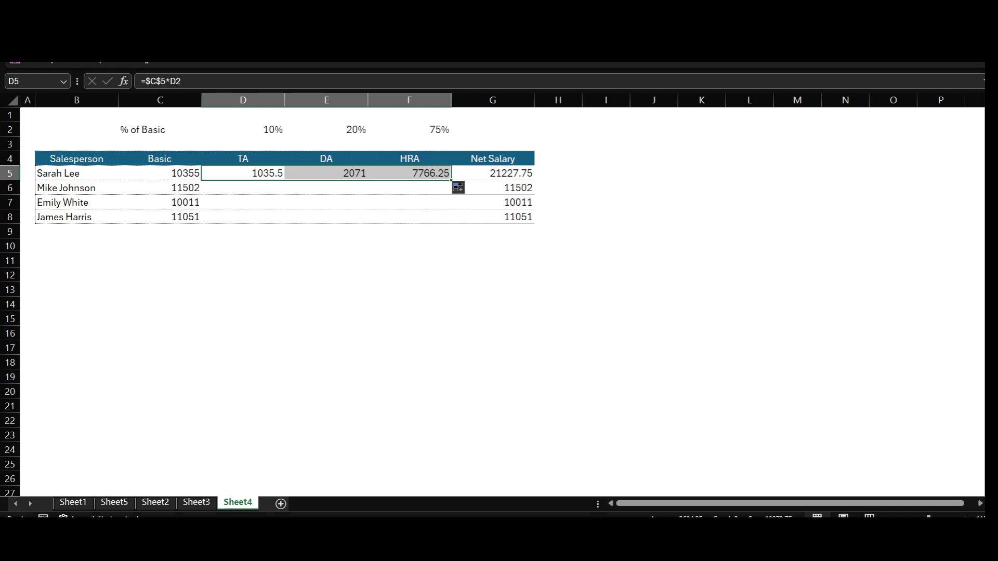
# - Fill the TA formula =$C$5*D2 from D5 down to D8
pyautogui.click(244, 174)
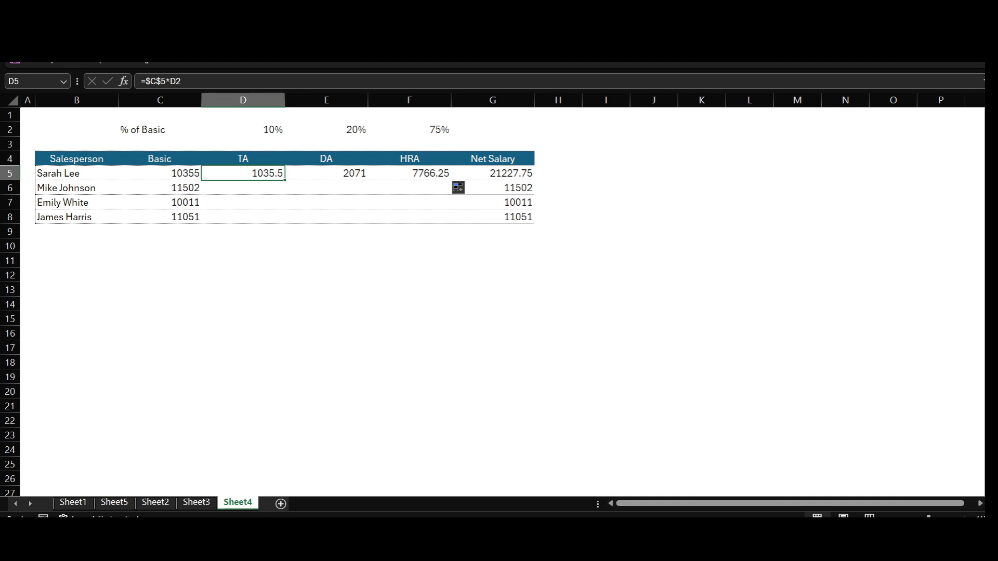
pyautogui.hotkey('shift', 'Down')
pyautogui.hotkey('shift', 'Down')
pyautogui.hotkey('shift', 'Down')
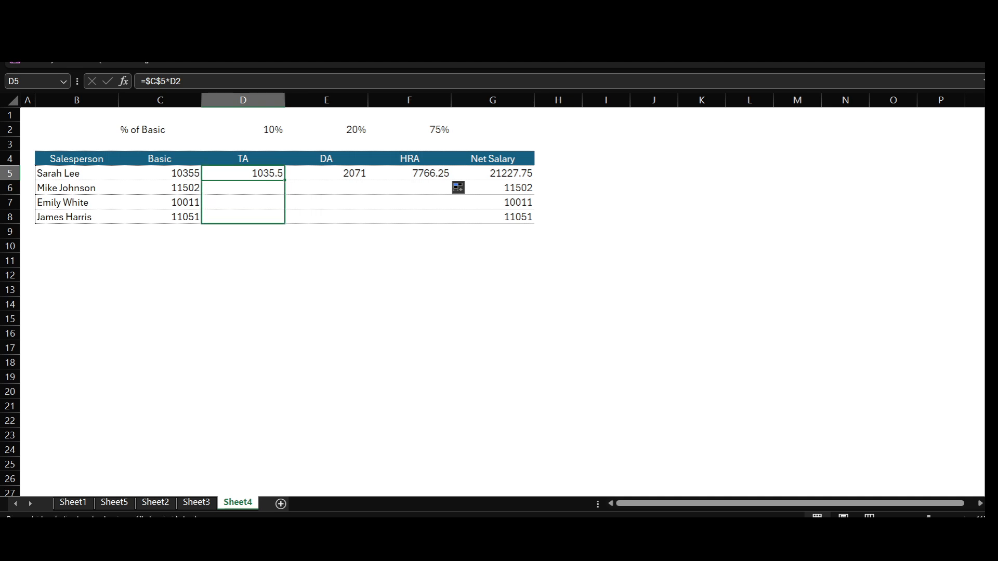
pyautogui.hotkey('ctrl', 'd')
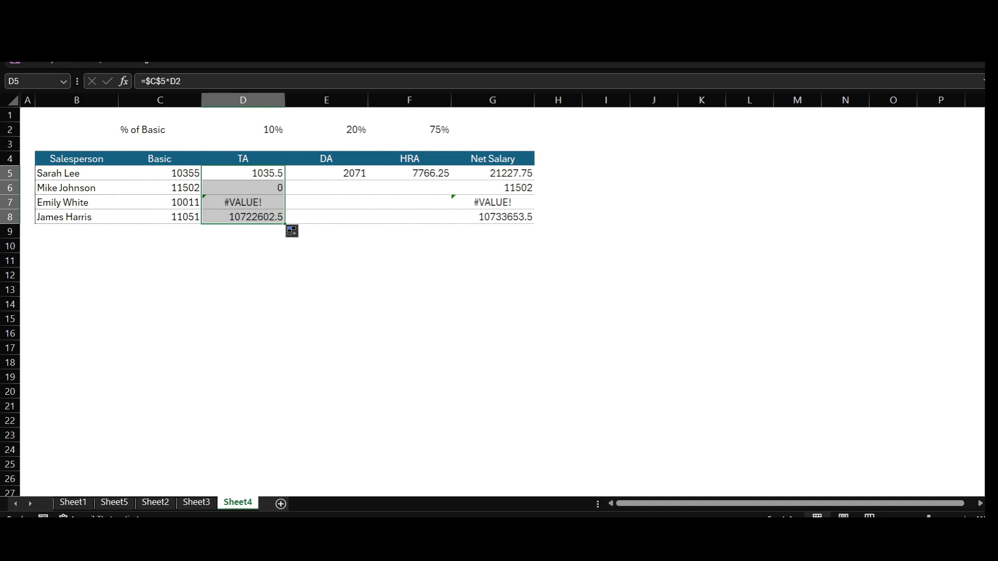
# - Compare the formulas in D5 and D6, tracing the cells D6 refers to, and check the Basic cells C6 to C8
pyautogui.press('Down')
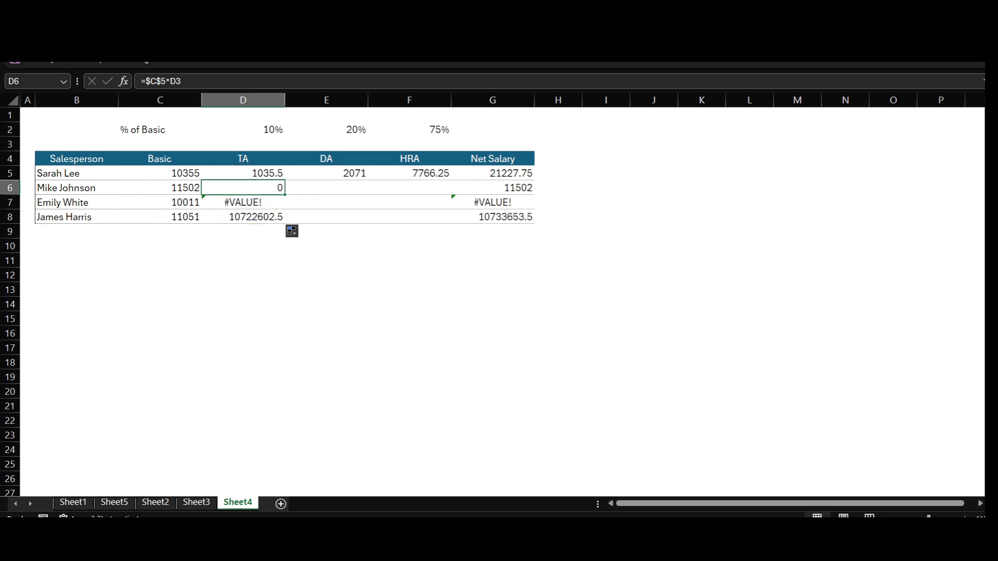
pyautogui.press('Up')
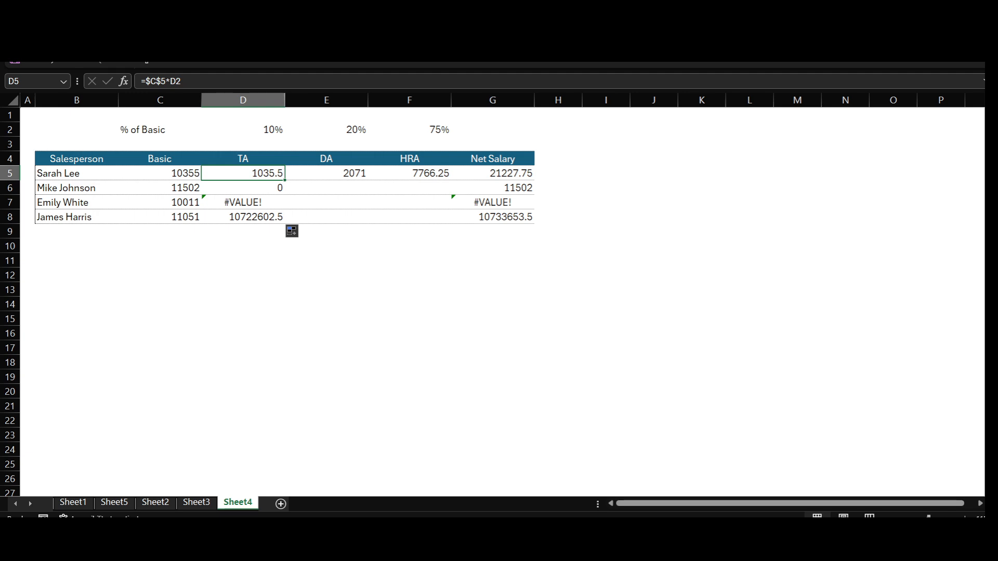
pyautogui.click(243, 188)
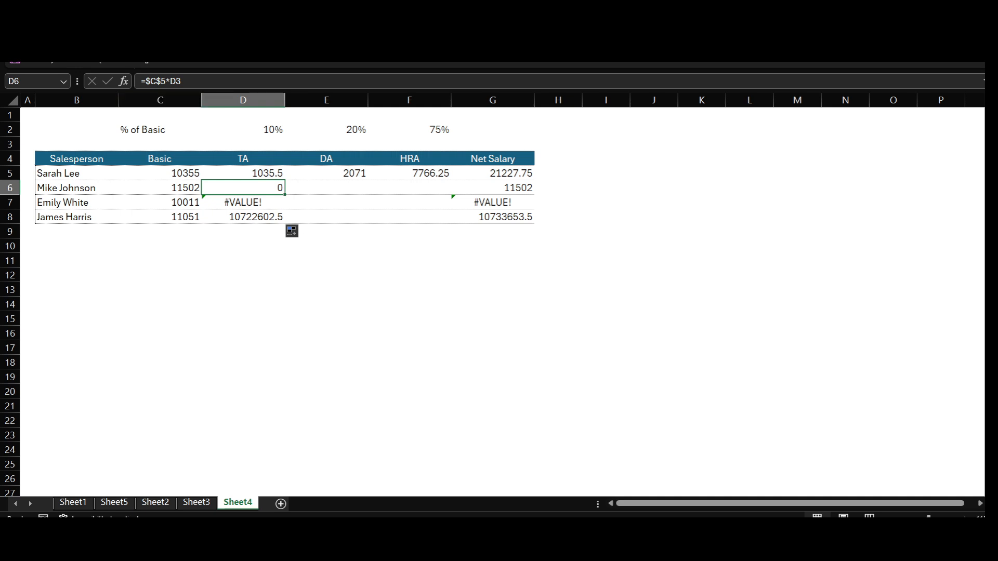
pyautogui.press('F2')
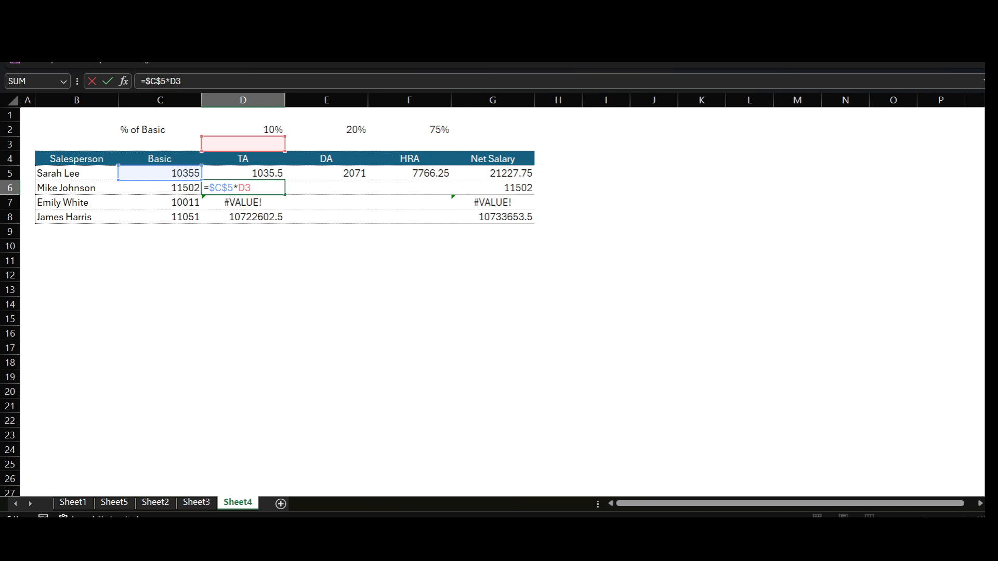
pyautogui.hotkey('ctrl', 'Return')
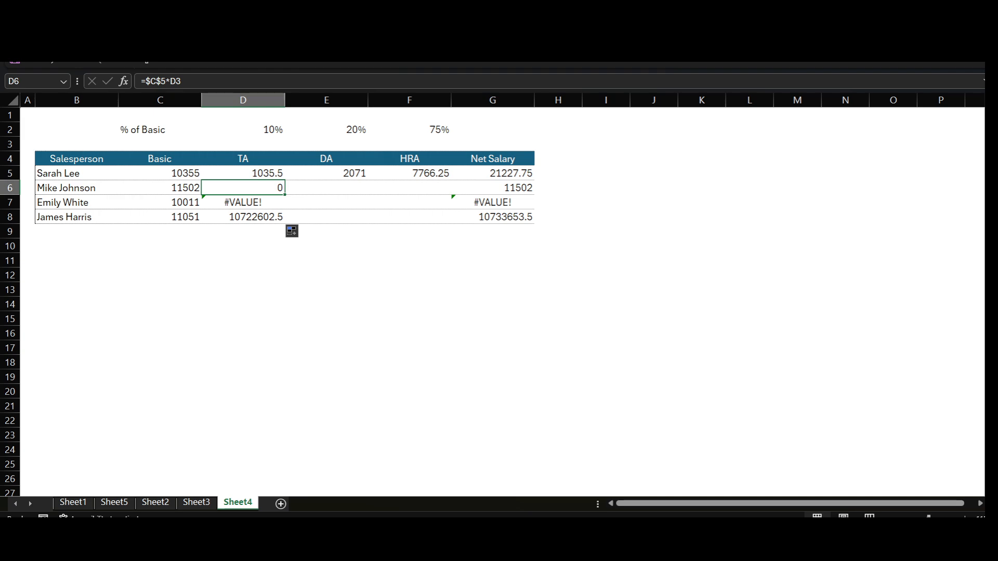
pyautogui.click(160, 187)
pyautogui.click(160, 202)
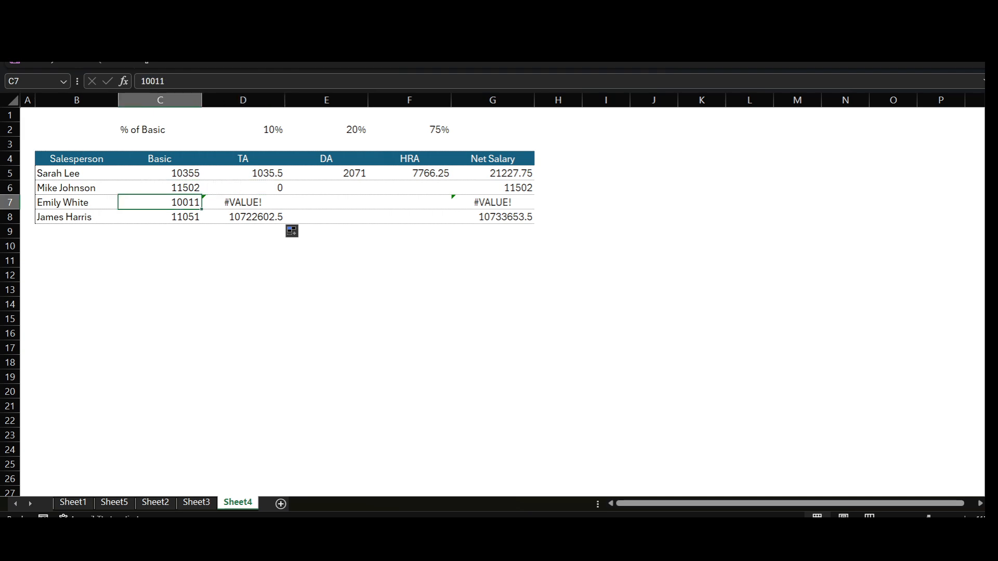
pyautogui.click(160, 216)
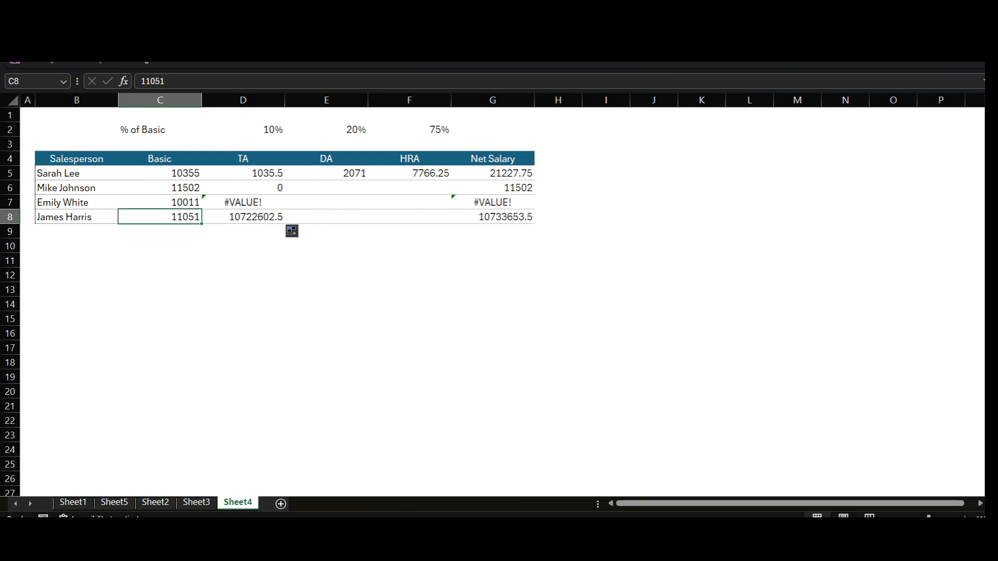
pyautogui.click(243, 173)
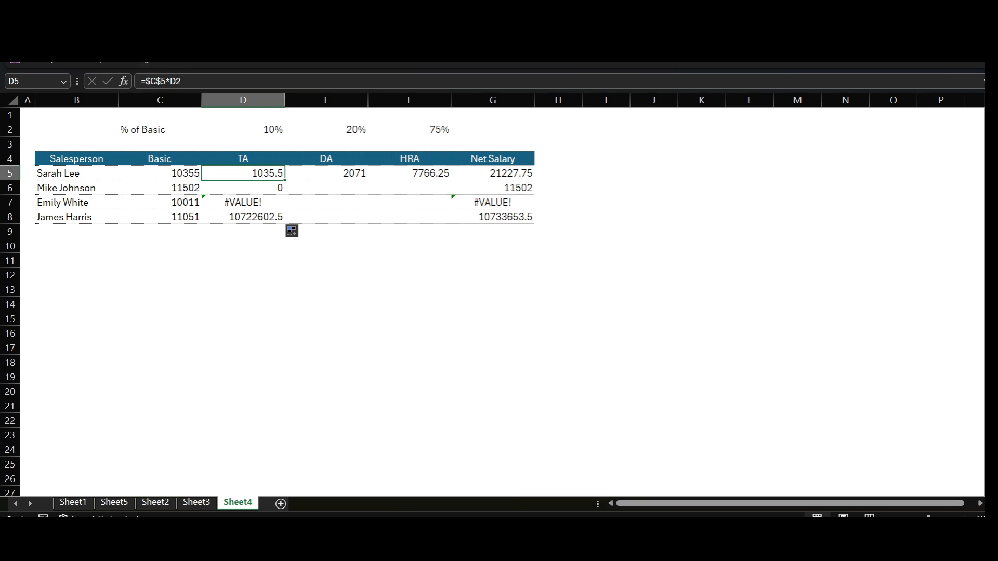
pyautogui.moveTo(146, 81); pyautogui.dragTo(170, 81)
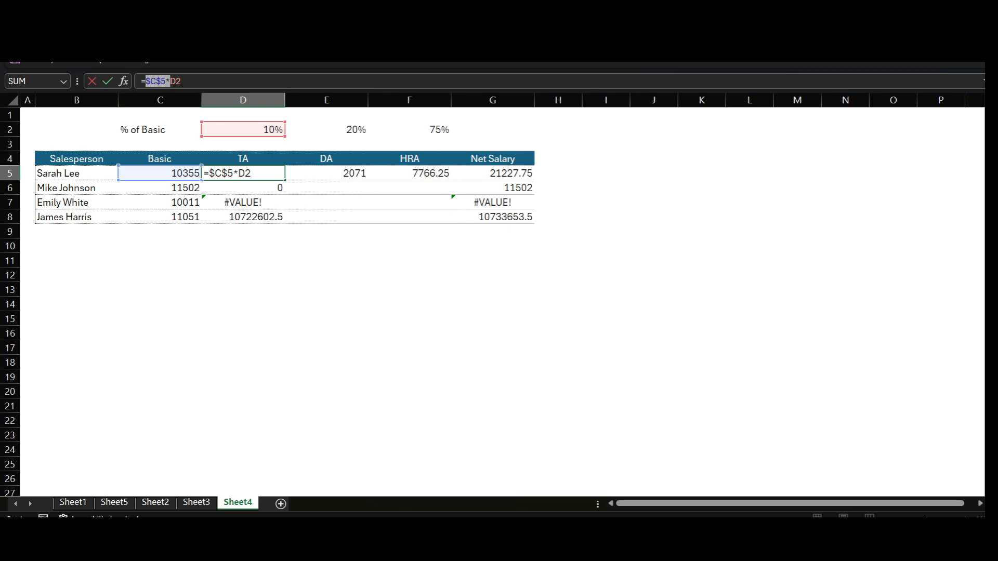
pyautogui.press('Down')
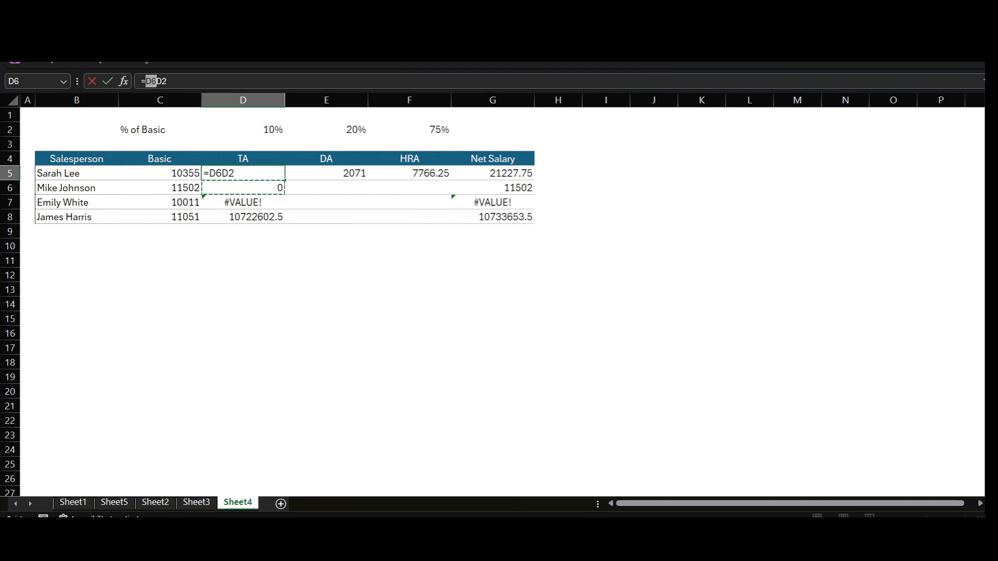
pyautogui.press('Escape')
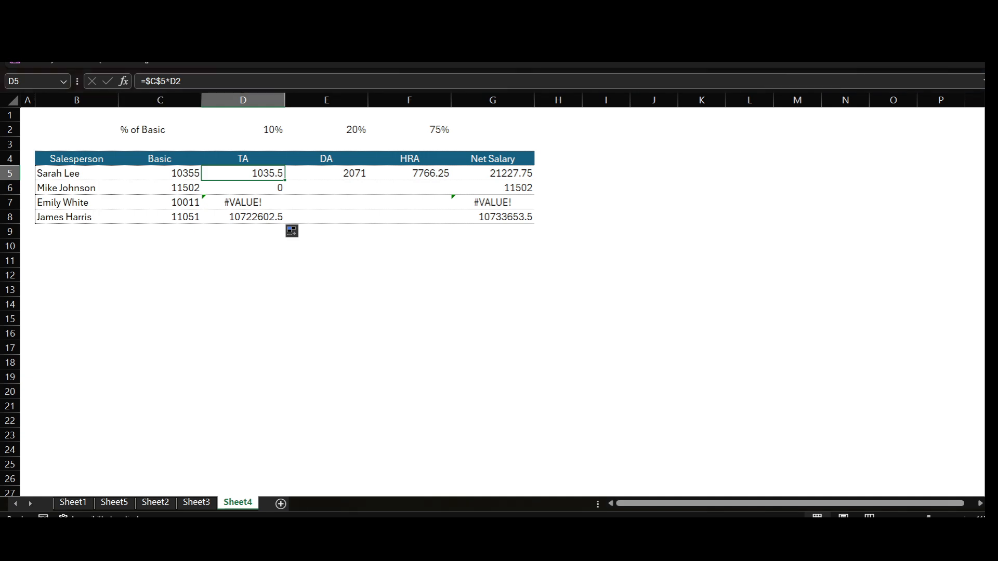
# - Make the row of the Basic reference in the D5 formula relative, changing that reference to $C5
pyautogui.click(161, 80)
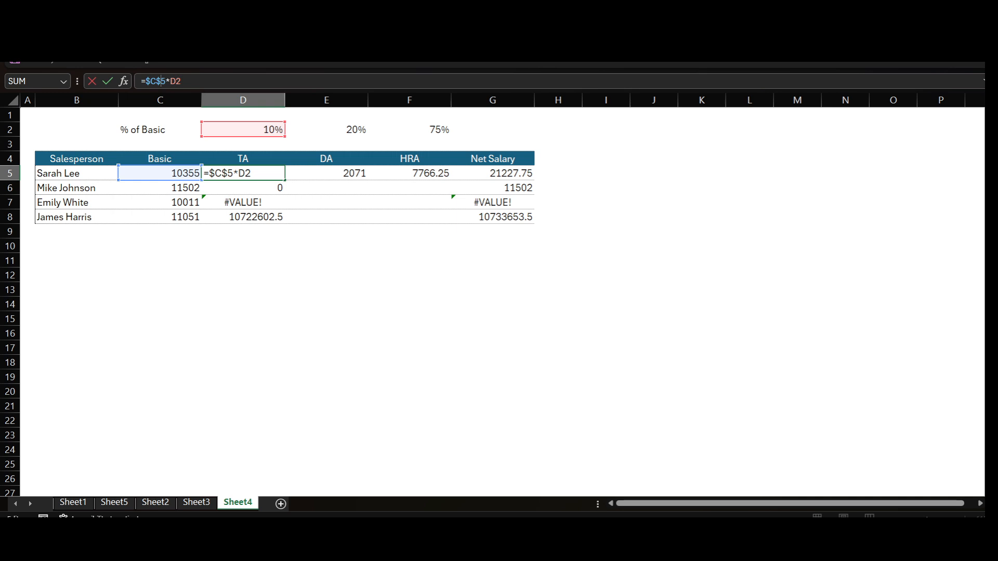
pyautogui.press('Delete')
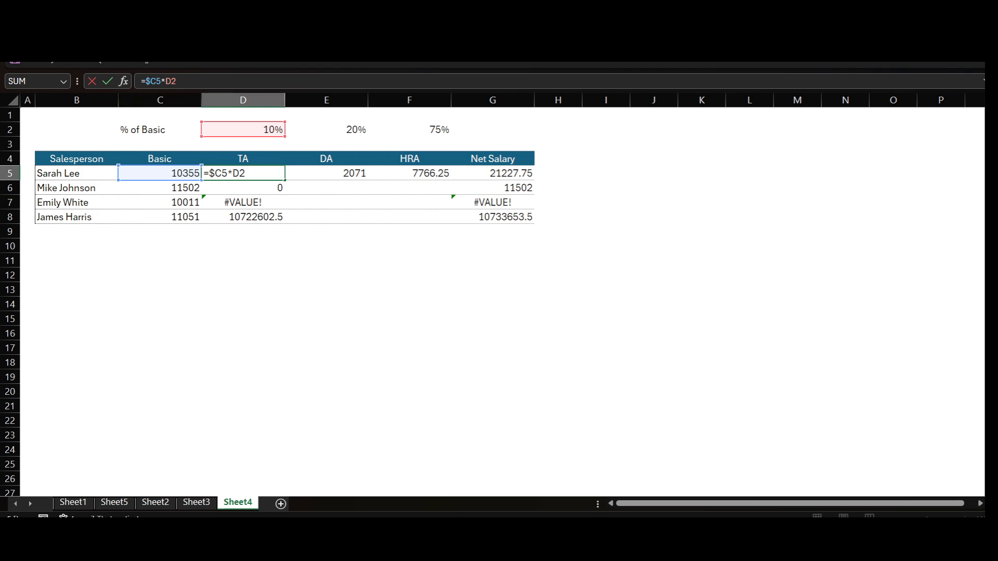
pyautogui.hotkey('shift', 'Left')
pyautogui.hotkey('shift', 'Left')
pyautogui.press('Right')
# - Lock the row of the percentage reference in D5 so the formula reads =$C5*D$2, and commit it
pyautogui.click(239, 173)
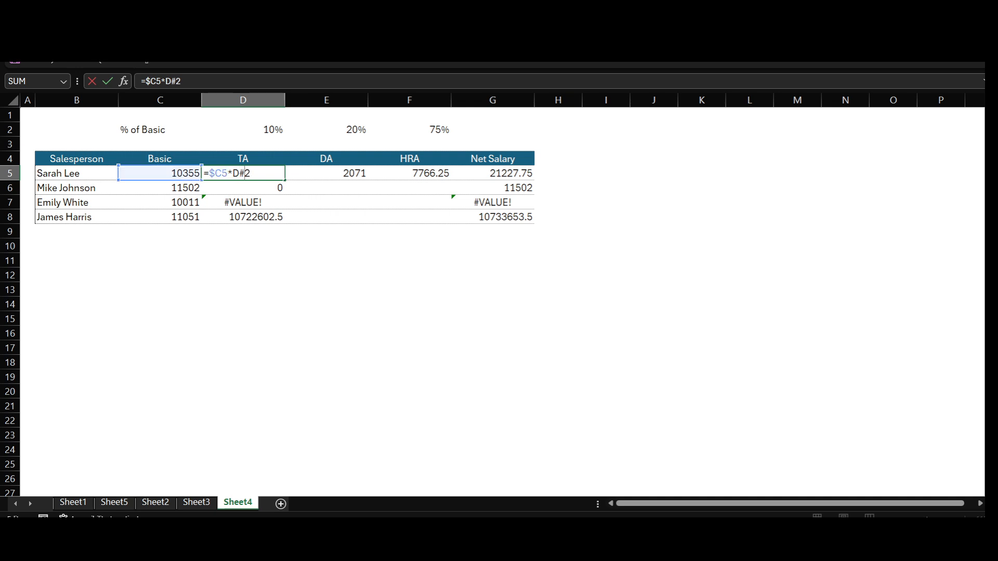
pyautogui.write('@')
pyautogui.press('BackSpace')
pyautogui.write('#')
pyautogui.press('BackSpace')
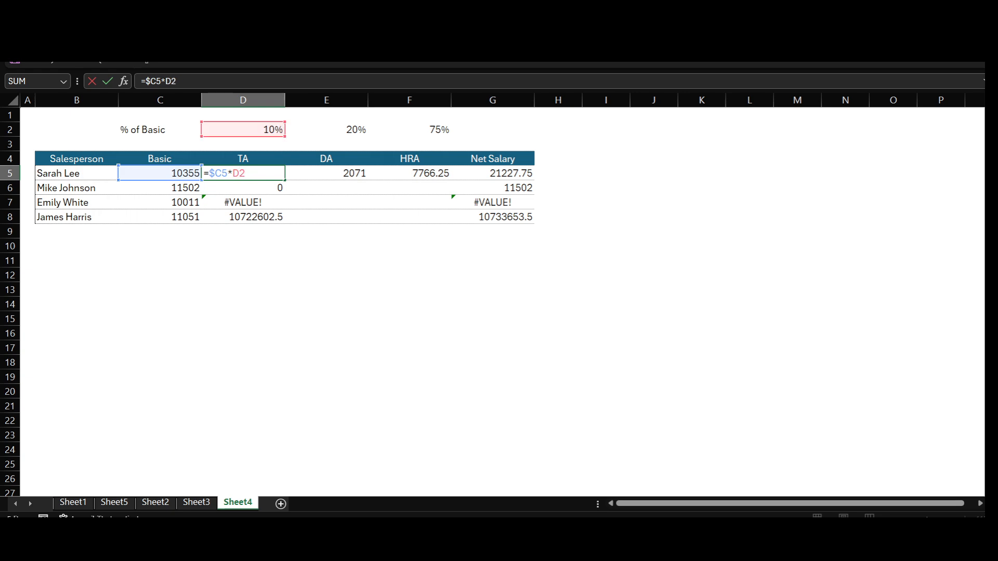
pyautogui.write('$')
pyautogui.press('BackSpace')
pyautogui.write('$')
pyautogui.press('Return')
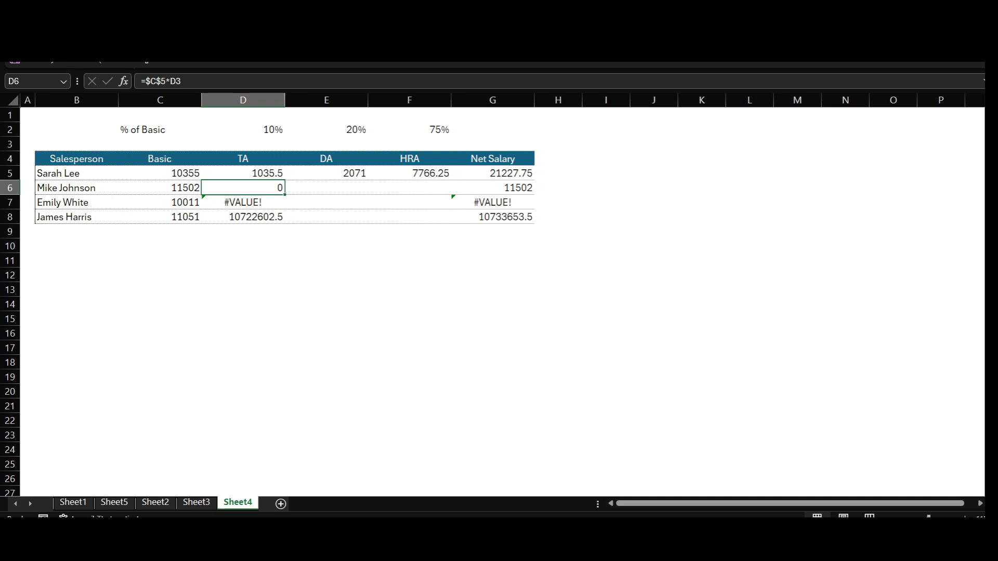
# - Fill the mixed-reference formula =$C5*D$2 from D5 across to F5
pyautogui.press('Up')
pyautogui.hotkey('ctrl', 'c')
pyautogui.hotkey('shift', 'Right')
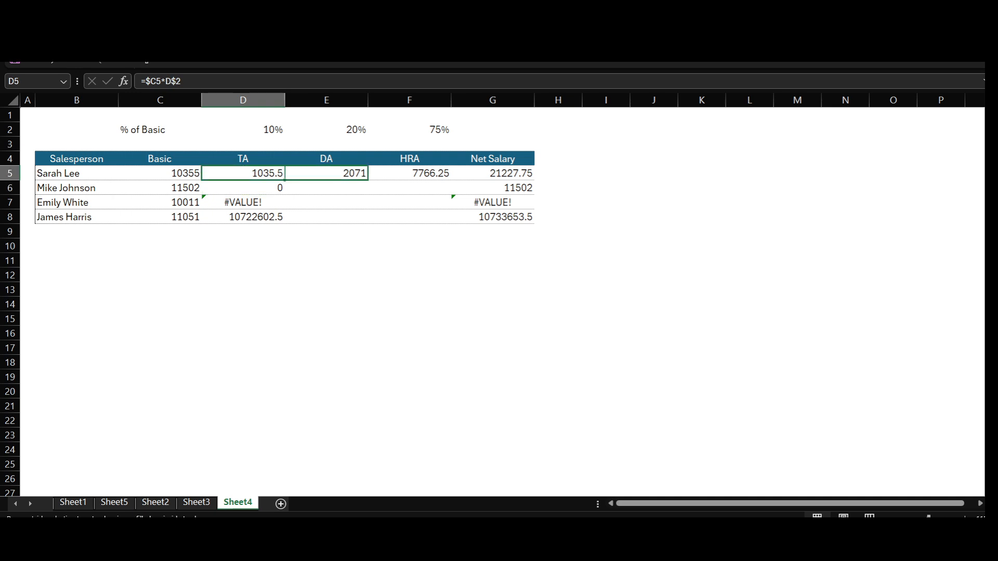
pyautogui.hotkey('shift', 'Right')
pyautogui.hotkey('ctrl', 'v')
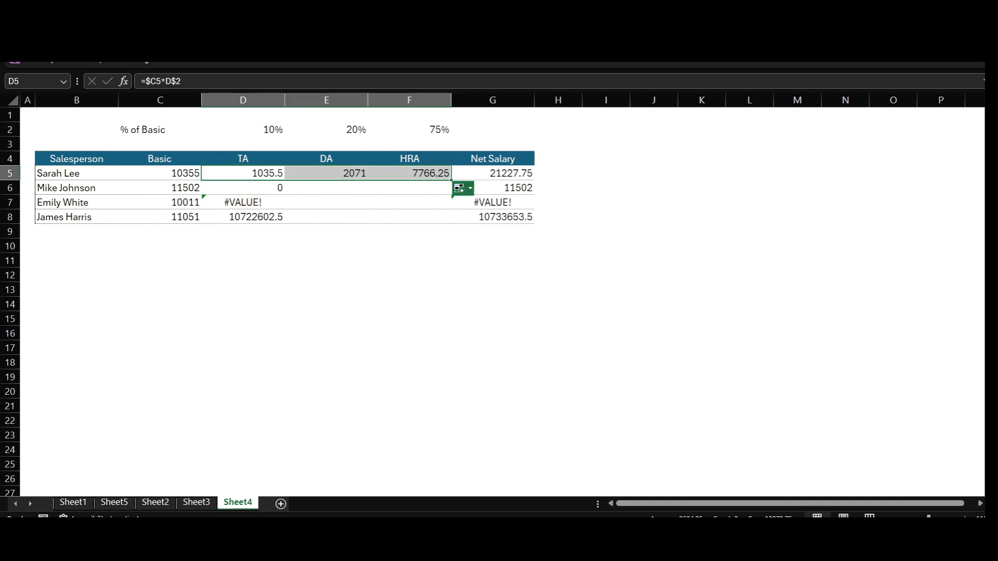
# - Fill the TA, DA and HRA formulas in D5:F5 down to row 8
pyautogui.hotkey('shift', 'Down')
pyautogui.hotkey('shift', 'Down')
pyautogui.hotkey('shift', 'Down')
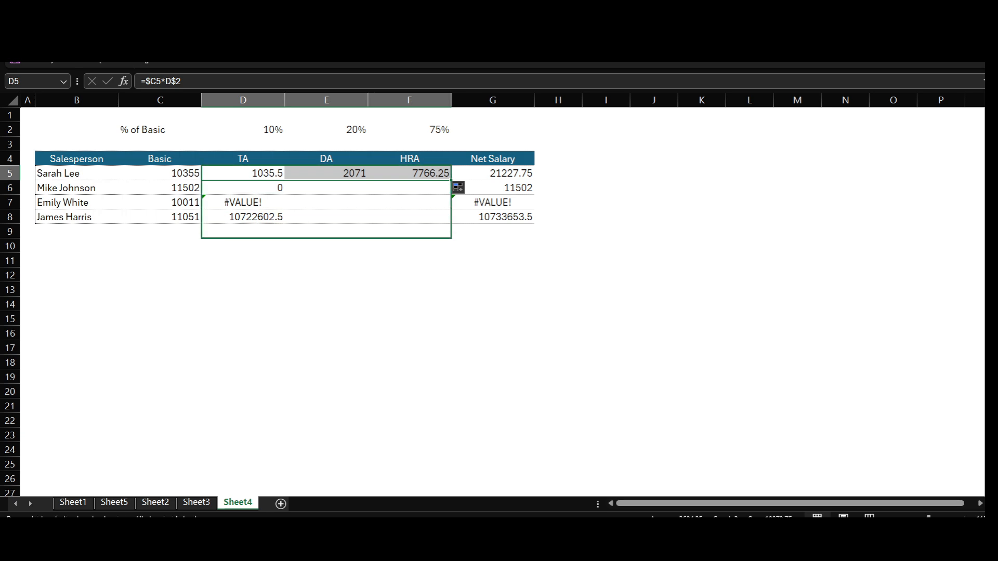
pyautogui.hotkey('ctrl', 'v')
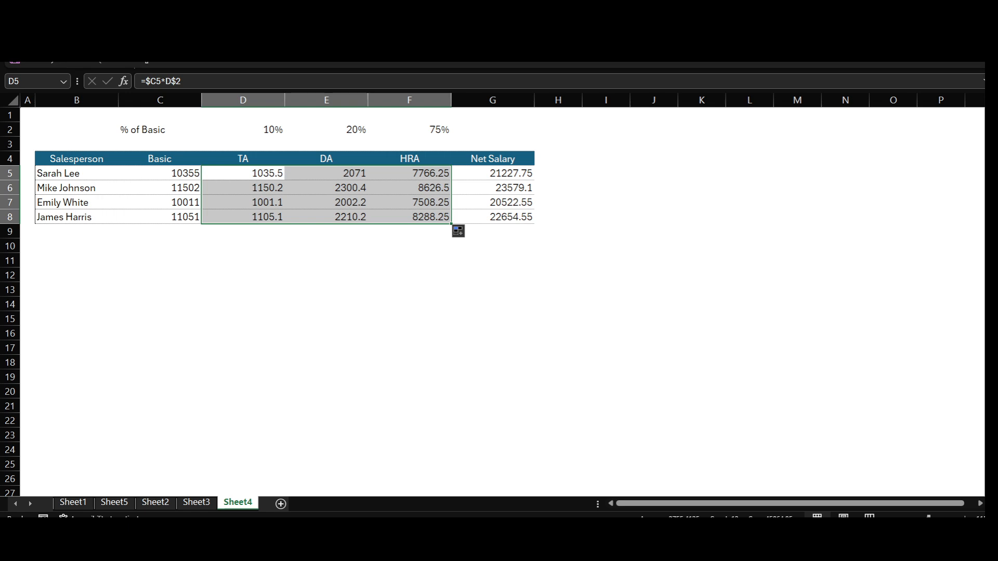
# - Inspect the mixed references in the D5 formula, tracing its Basic and percentage cells
pyautogui.doubleClick(260, 173)
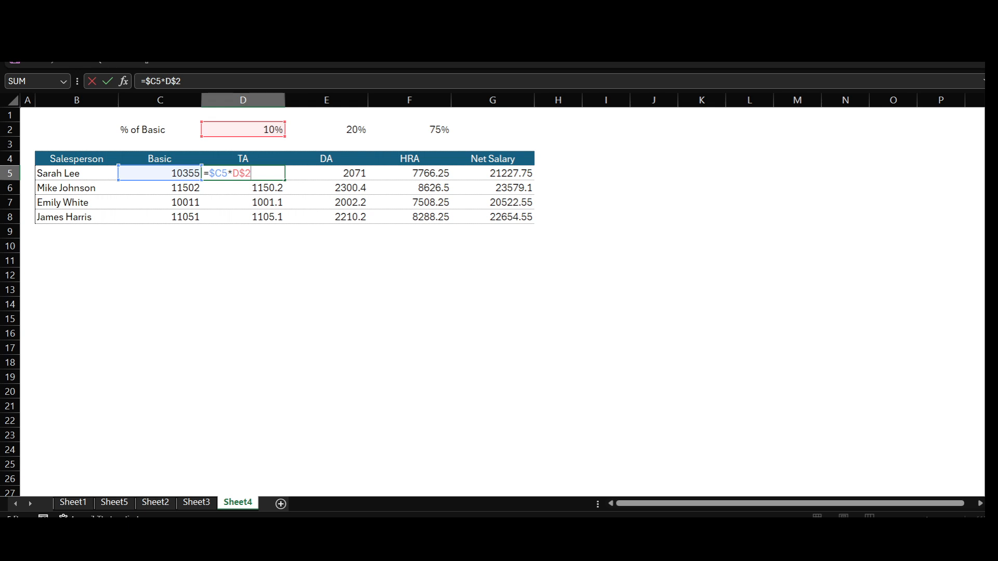
pyautogui.click(155, 81)
pyautogui.press('Return')
pyautogui.click(243, 173)
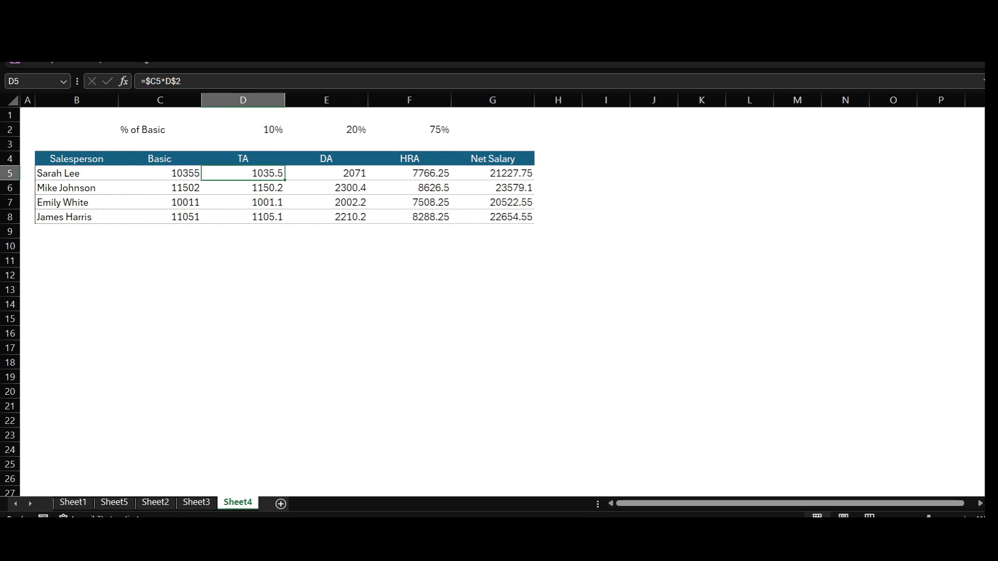